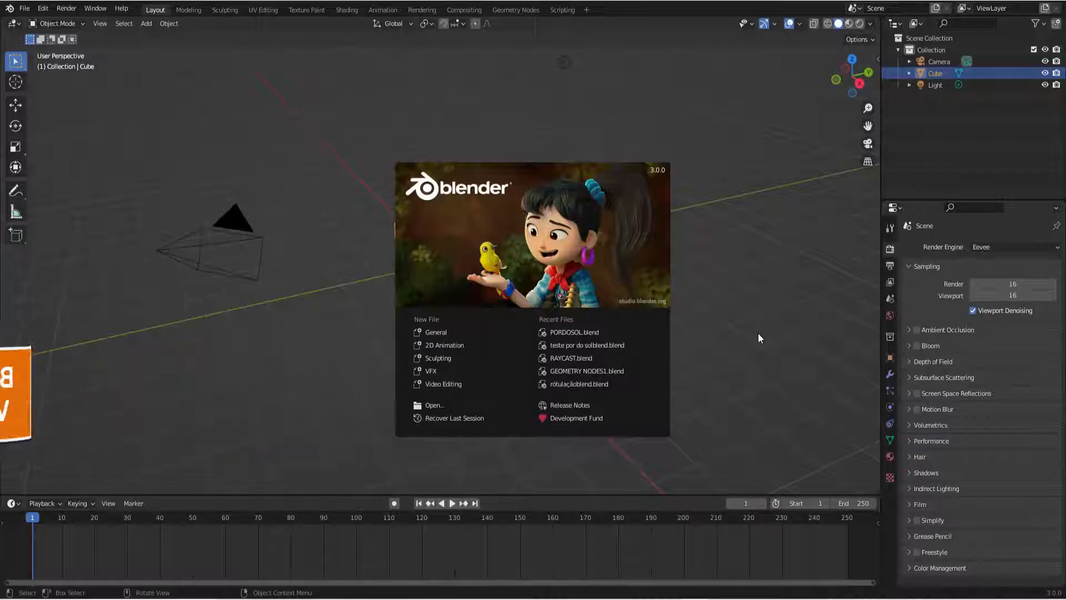
Subdivide the default cube's mesh with 10 cuts in Edit Mode, and return to Object Mode
{"action": "left_click", "coordinate": [744, 274]}
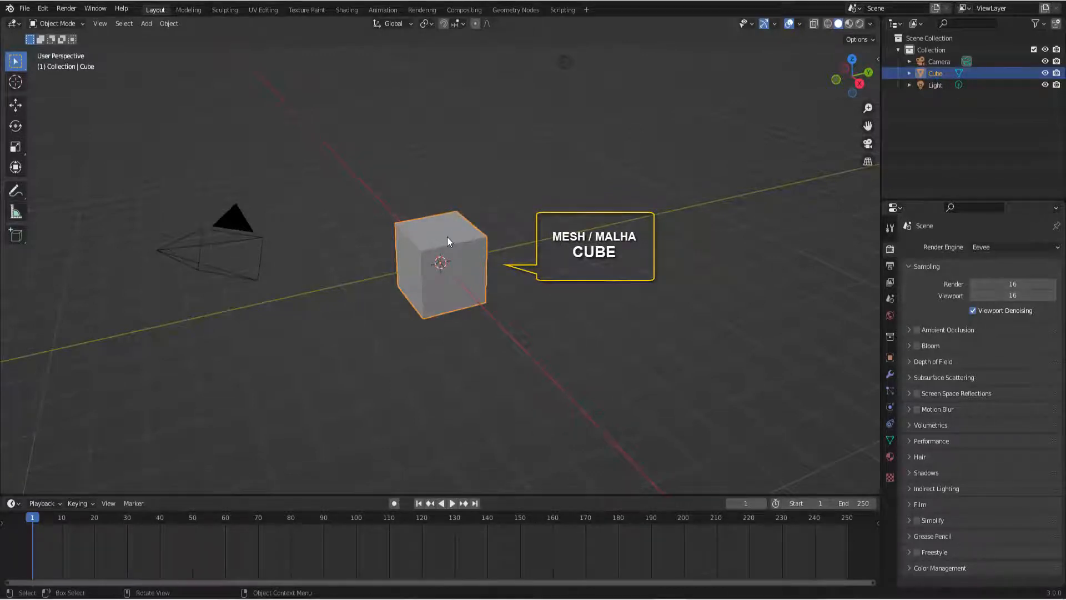
{"action": "left_click", "coordinate": [63, 24]}
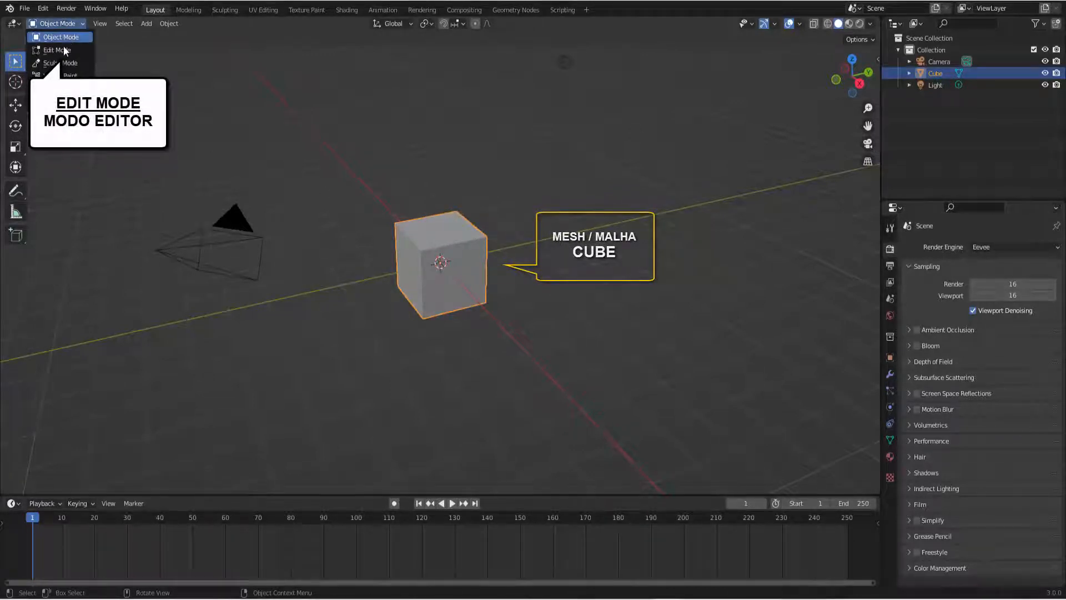
{"action": "left_click", "coordinate": [64, 50]}
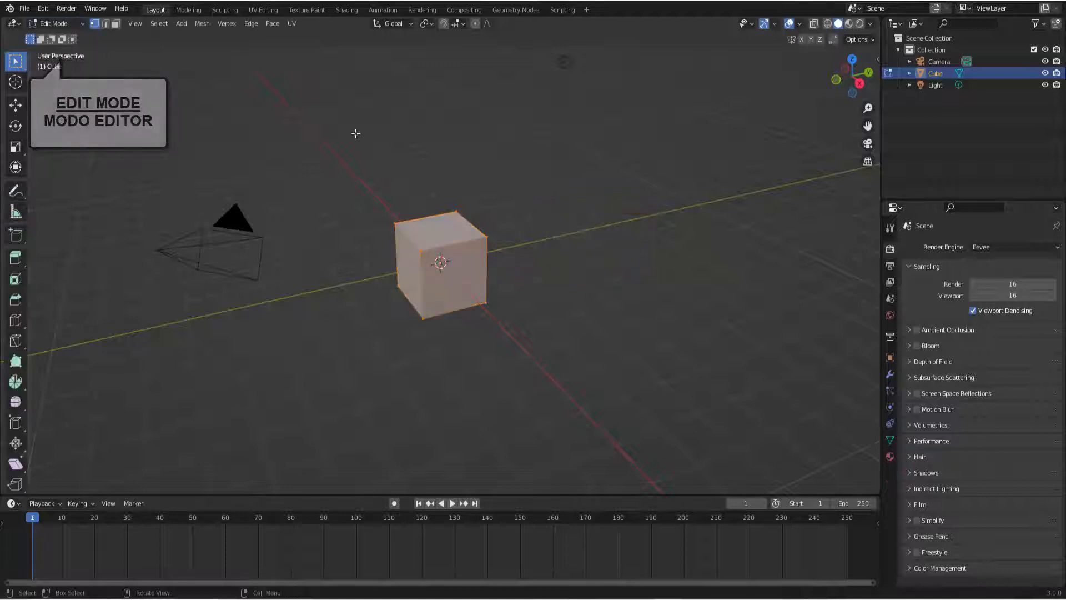
{"action": "right_click", "coordinate": [670, 148]}
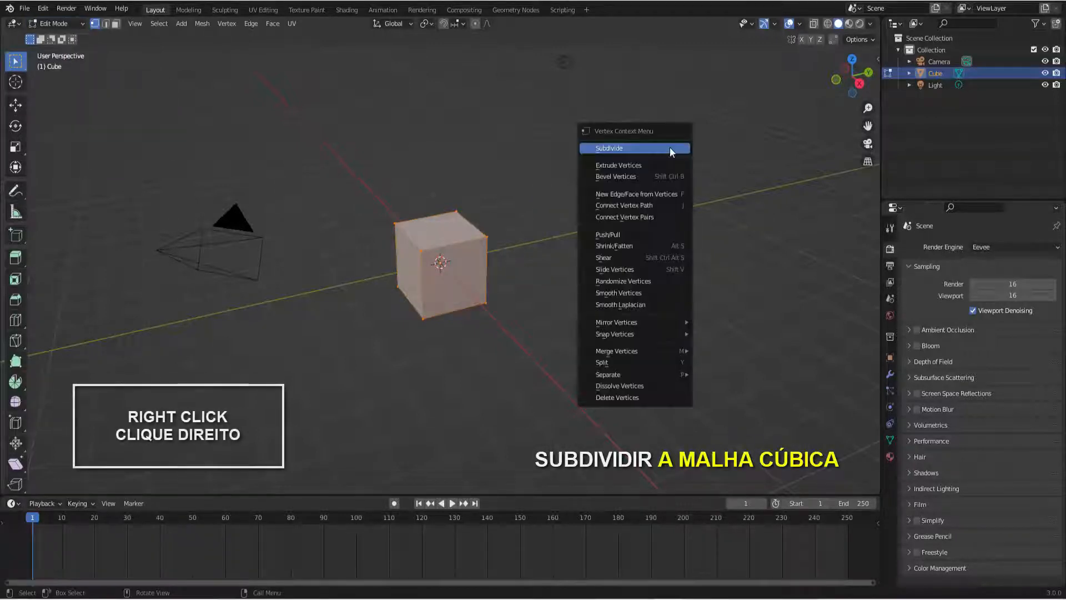
{"action": "left_click", "coordinate": [669, 148]}
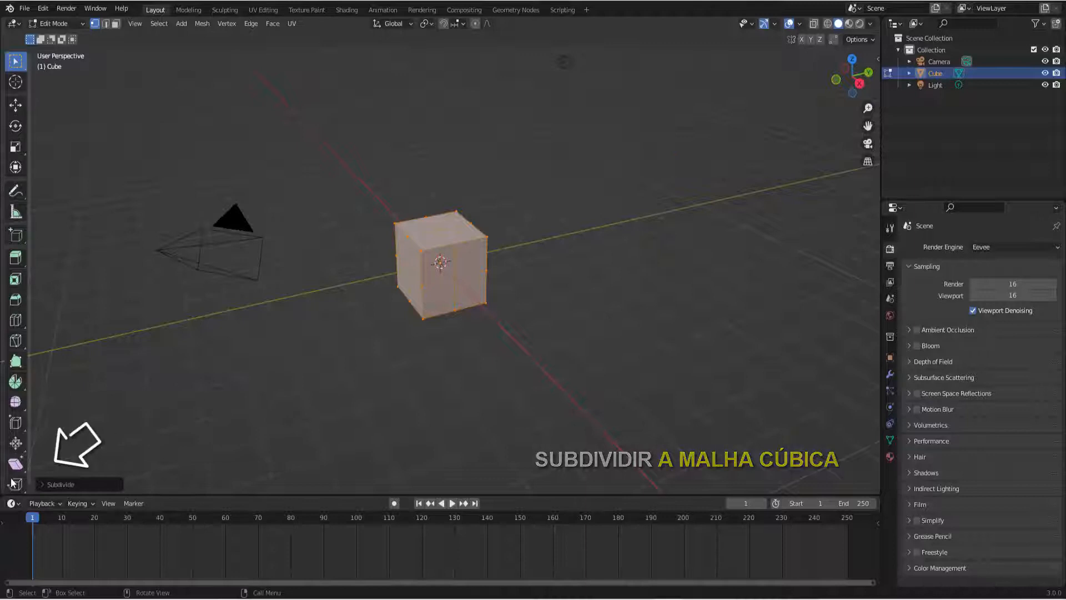
{"action": "left_click", "coordinate": [40, 484]}
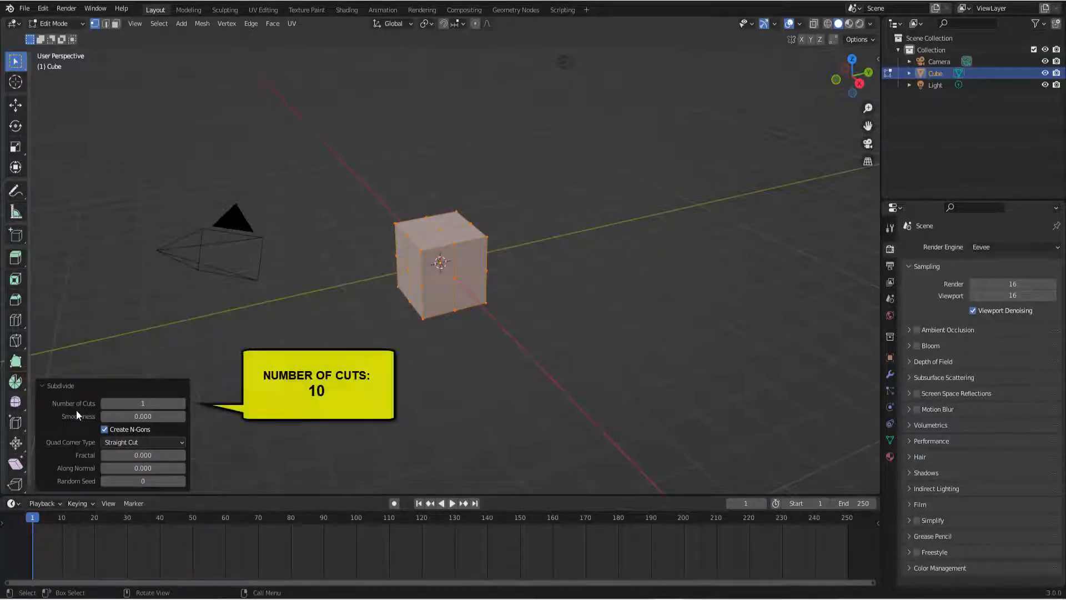
{"action": "left_click_drag", "start_coordinate": [141, 403], "coordinate": [143, 403]}
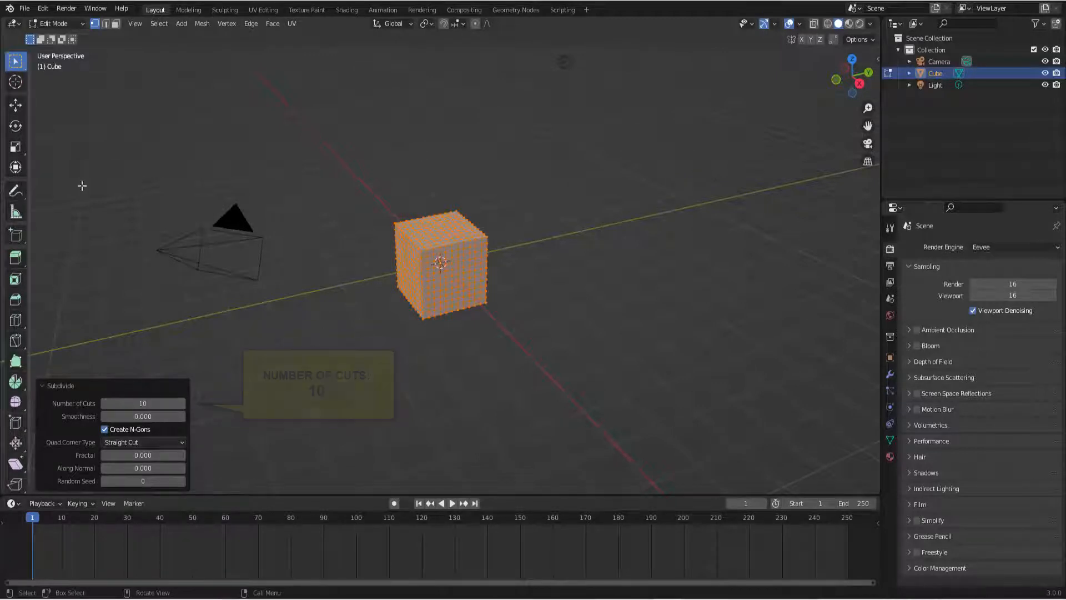
{"action": "left_click", "coordinate": [58, 23]}
{"action": "left_click", "coordinate": [59, 35]}
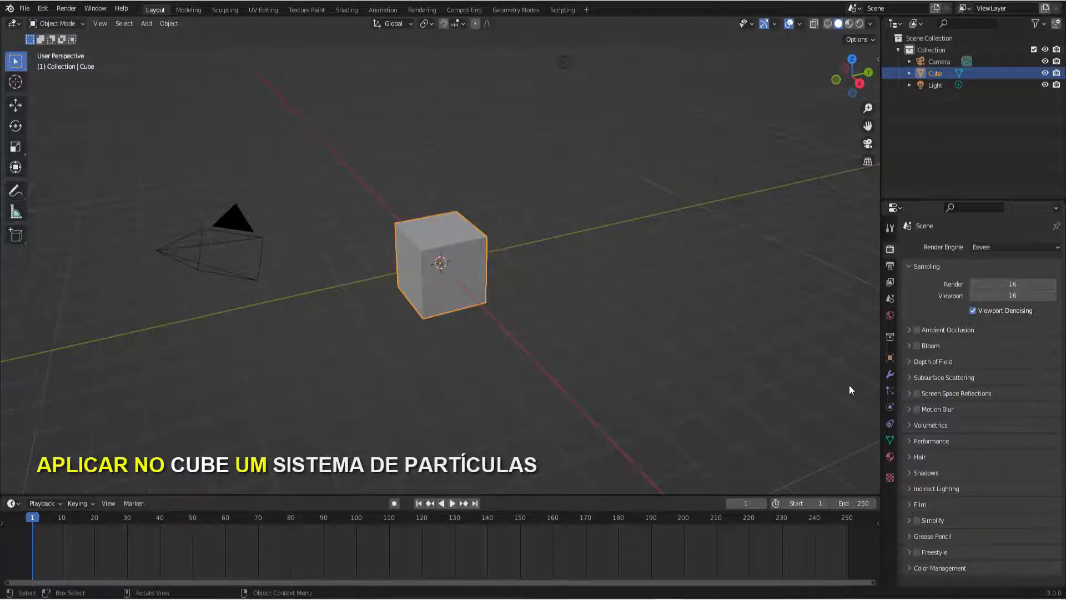
Add an emitter particle system to the cube, play the animation briefly, and return to the first frame
{"action": "left_click", "coordinate": [889, 391]}
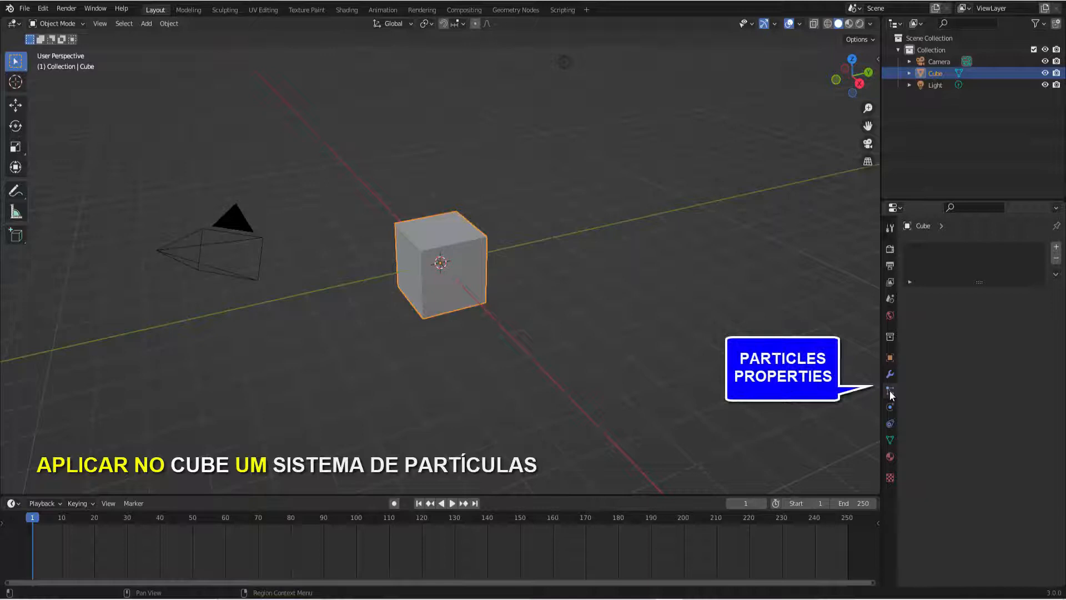
{"action": "left_click", "coordinate": [1056, 248]}
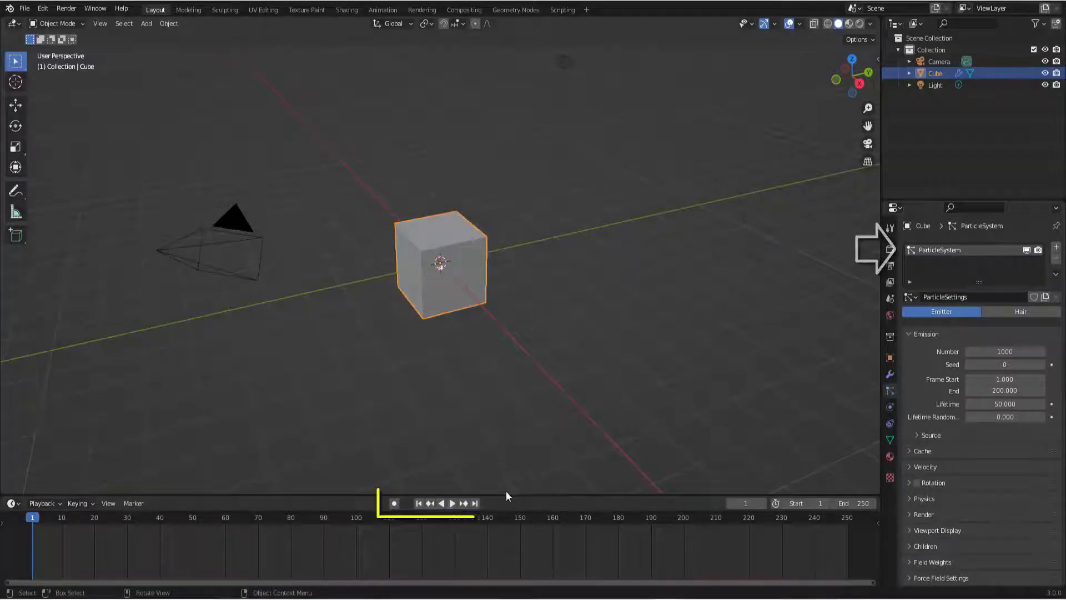
{"action": "left_click", "coordinate": [451, 503]}
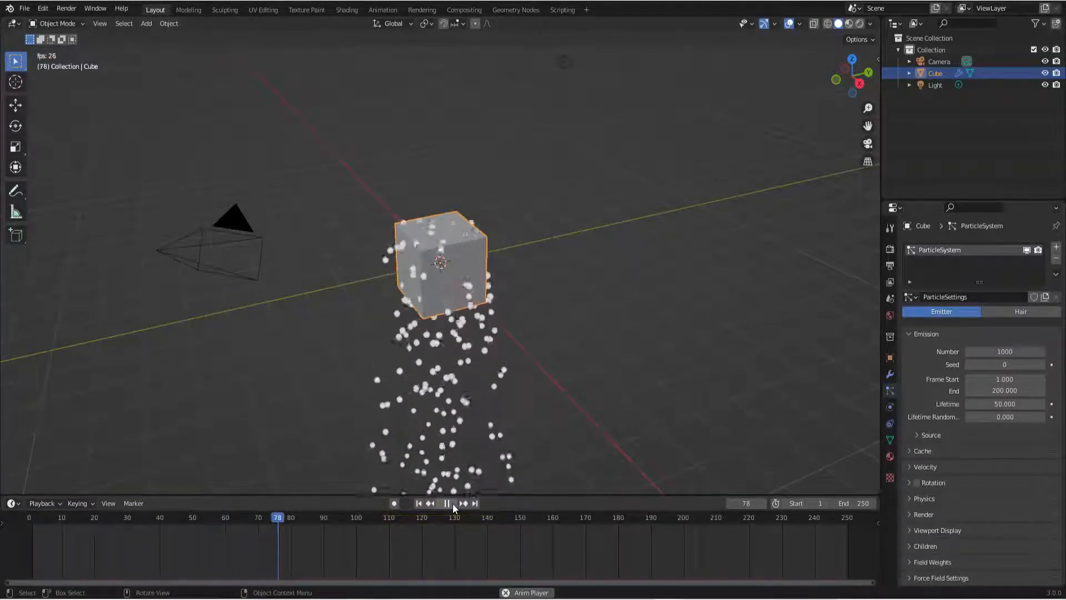
{"action": "left_click", "coordinate": [447, 503]}
{"action": "left_click", "coordinate": [419, 504]}
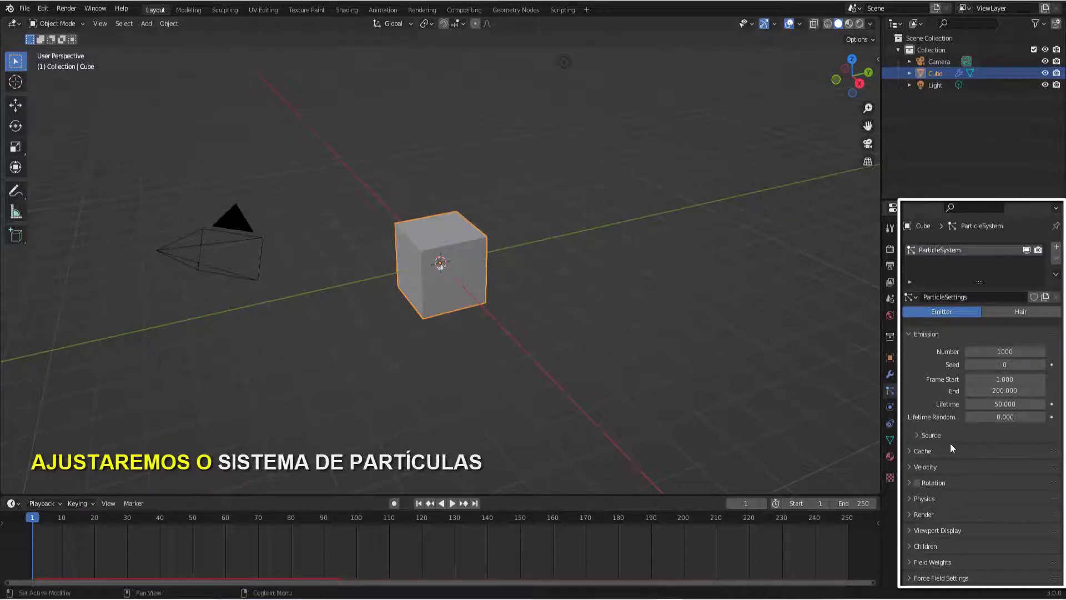
Set the particle system's Gravity field weight to 0, preview the animation, and rewind to frame 1
{"action": "scroll", "coordinate": [944, 444], "scroll_direction": "down", "scroll_amount": 2}
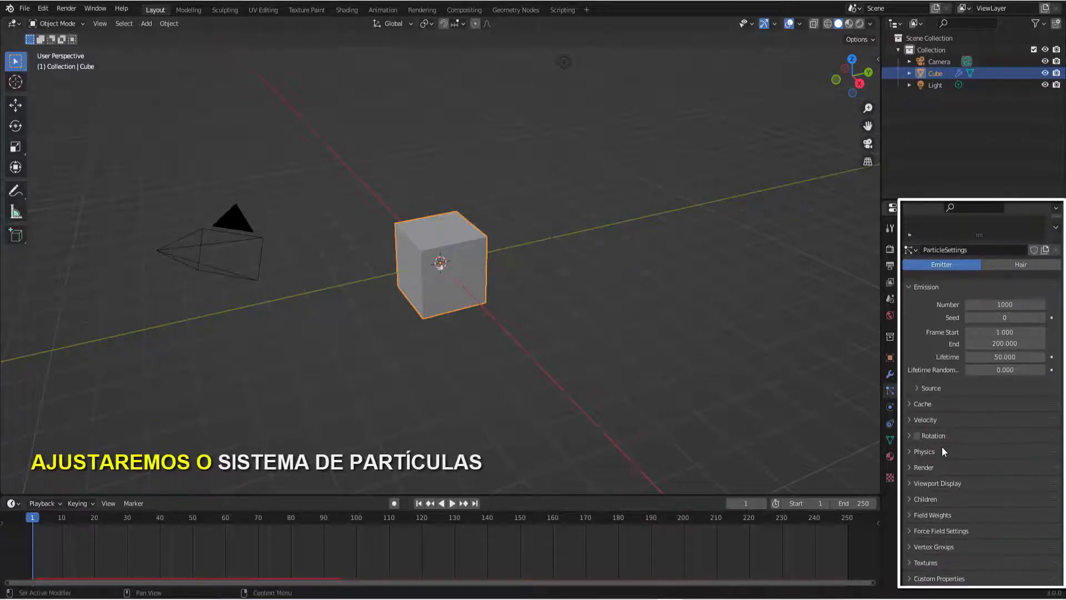
{"action": "left_click", "coordinate": [912, 518]}
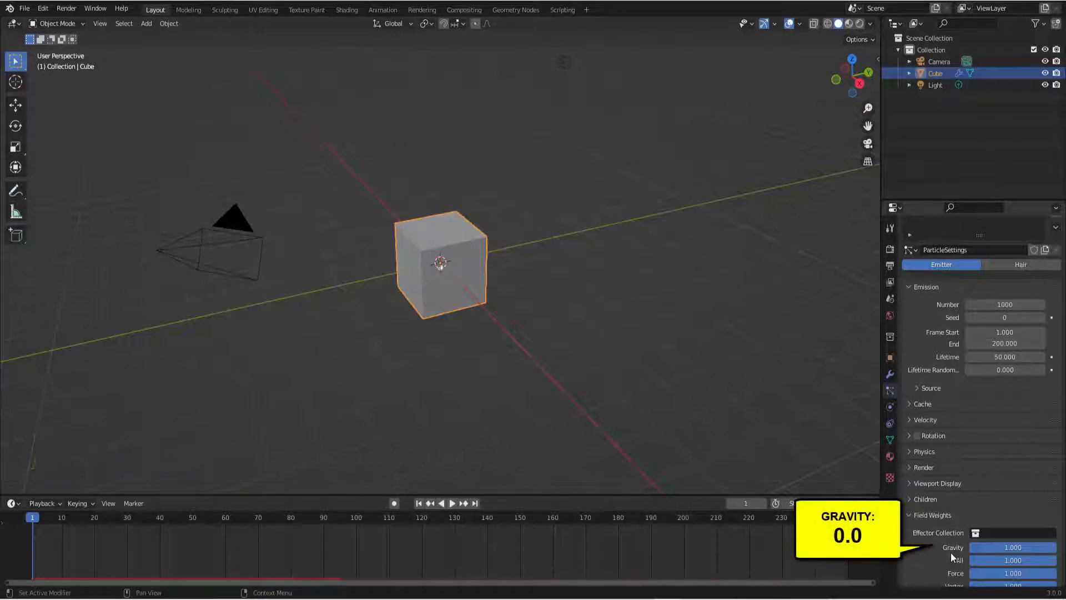
{"action": "left_click_drag", "start_coordinate": [1054, 548], "coordinate": [970, 548]}
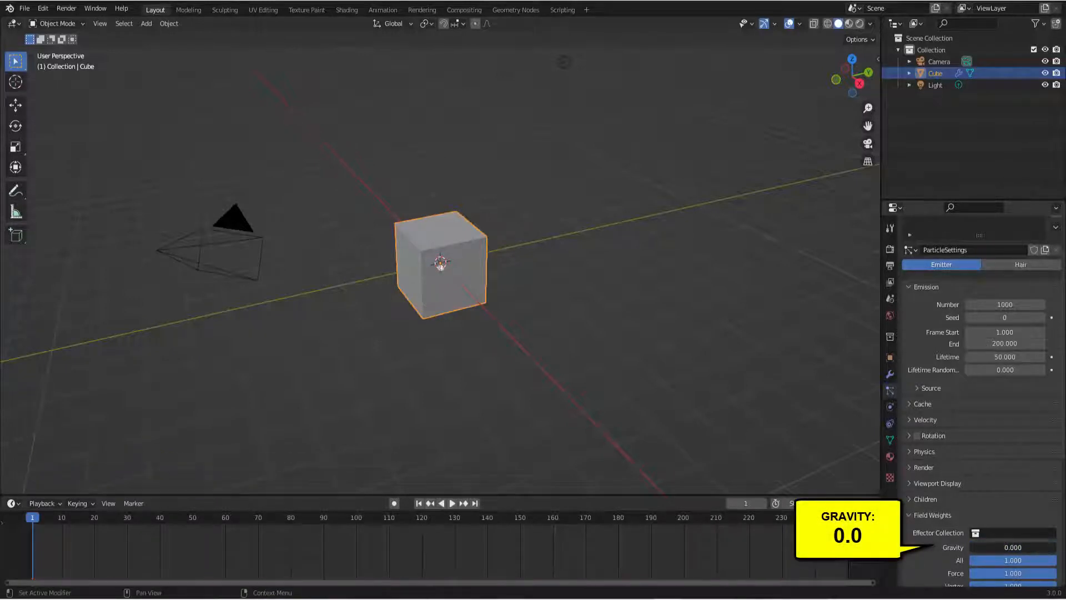
{"action": "left_click", "coordinate": [451, 503]}
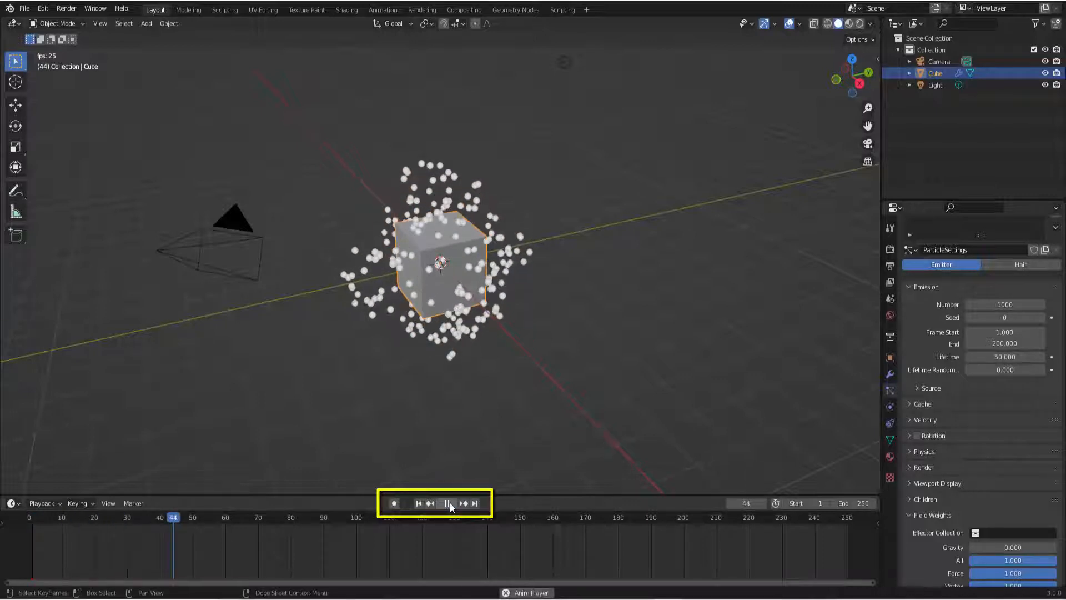
{"action": "left_click", "coordinate": [449, 503]}
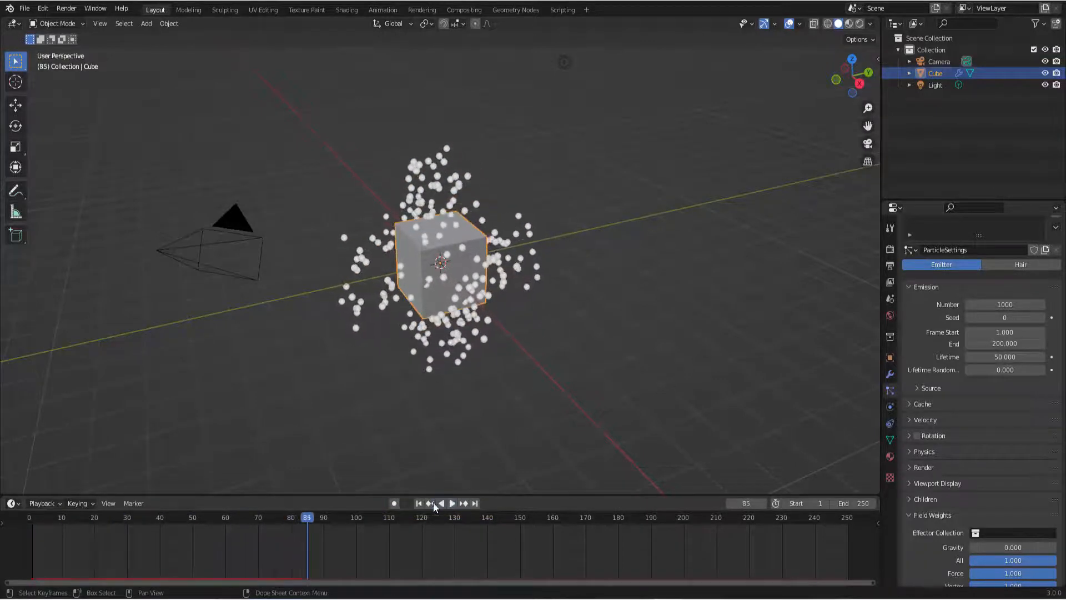
{"action": "left_click", "coordinate": [420, 504]}
Set the particle emission's start and end frames to 1, then preview the burst and rewind the animation
{"action": "scroll", "coordinate": [946, 466], "scroll_direction": "up", "scroll_amount": 2}
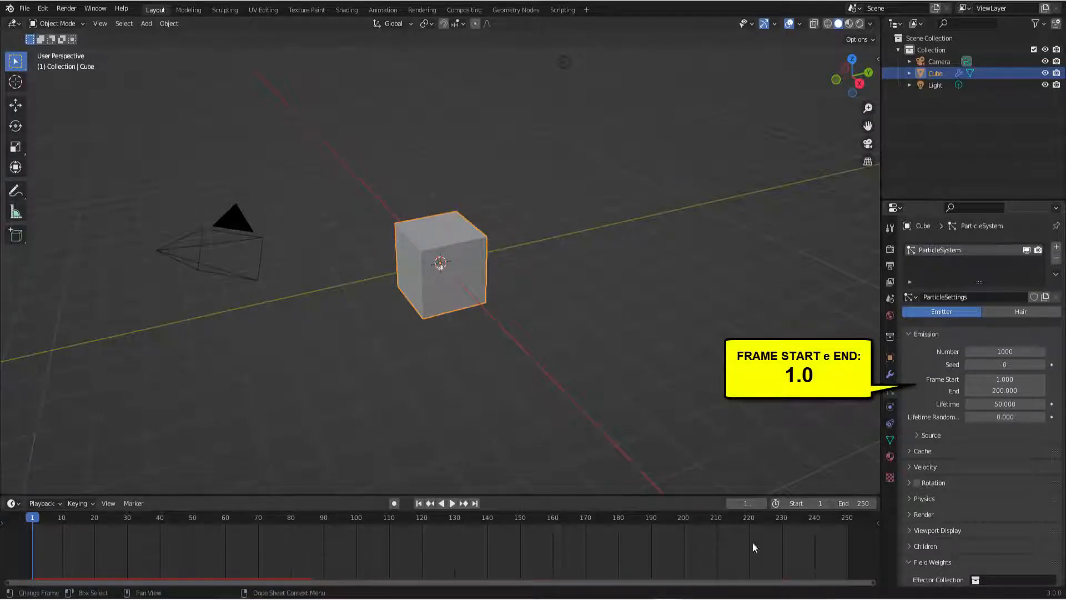
{"action": "left_click", "coordinate": [999, 390]}
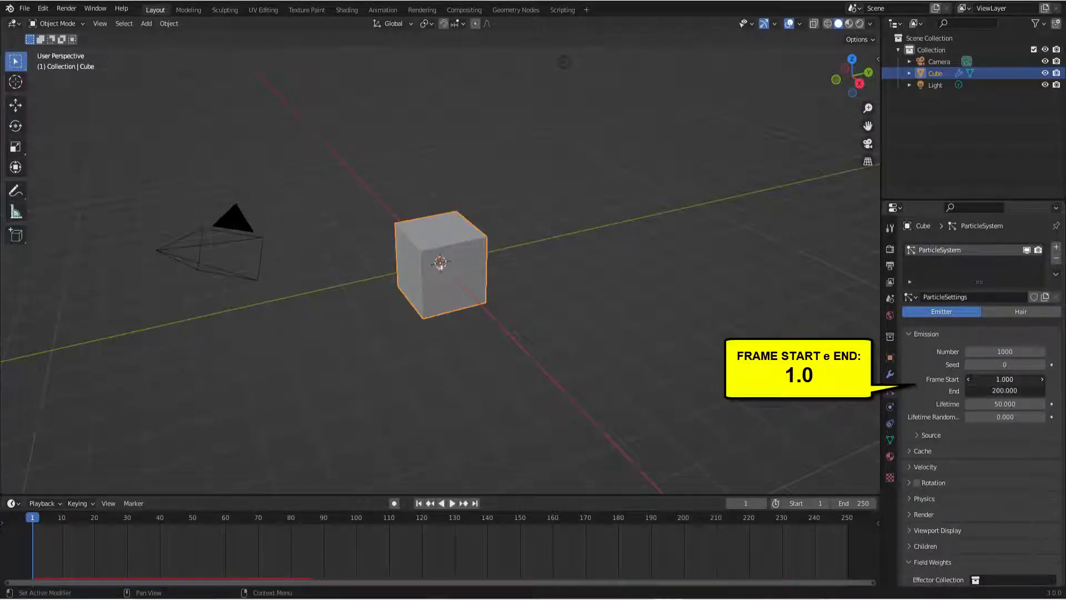
{"action": "mouse_move", "coordinate": [999, 390]}
{"action": "left_mouse_down"}
{"action": "mouse_move", "coordinate": [944, 390]}
{"action": "mouse_move", "coordinate": [1000, 382]}
{"action": "left_mouse_up"}
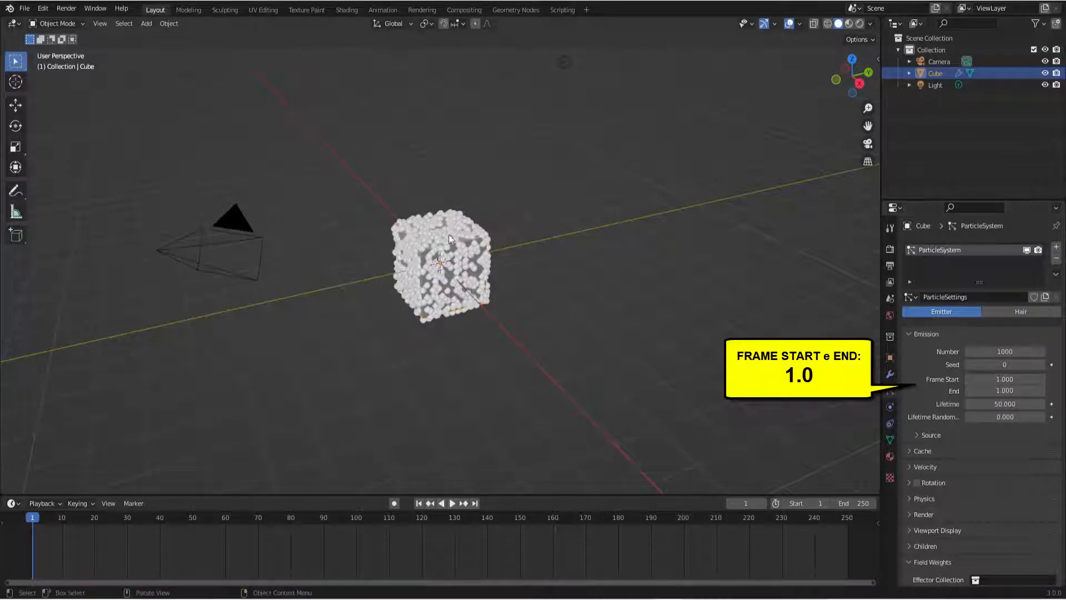
{"action": "left_click", "coordinate": [451, 504]}
{"action": "left_click", "coordinate": [447, 504]}
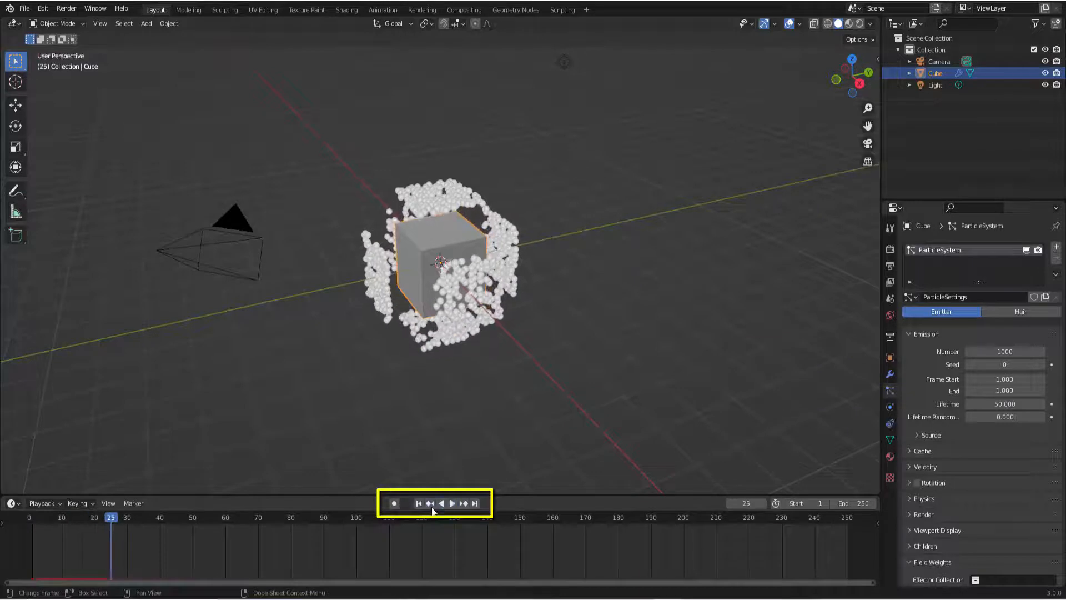
{"action": "left_click", "coordinate": [418, 503]}
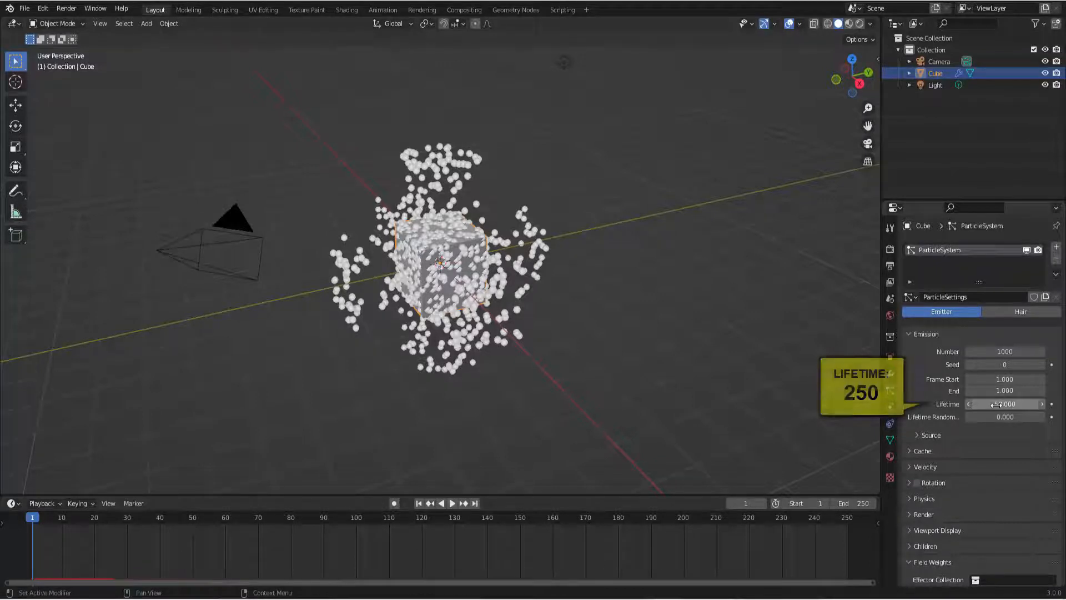
Set the particles' Lifetime to 250 frames
{"action": "left_click", "coordinate": [994, 403]}
{"action": "type", "text": "250"}
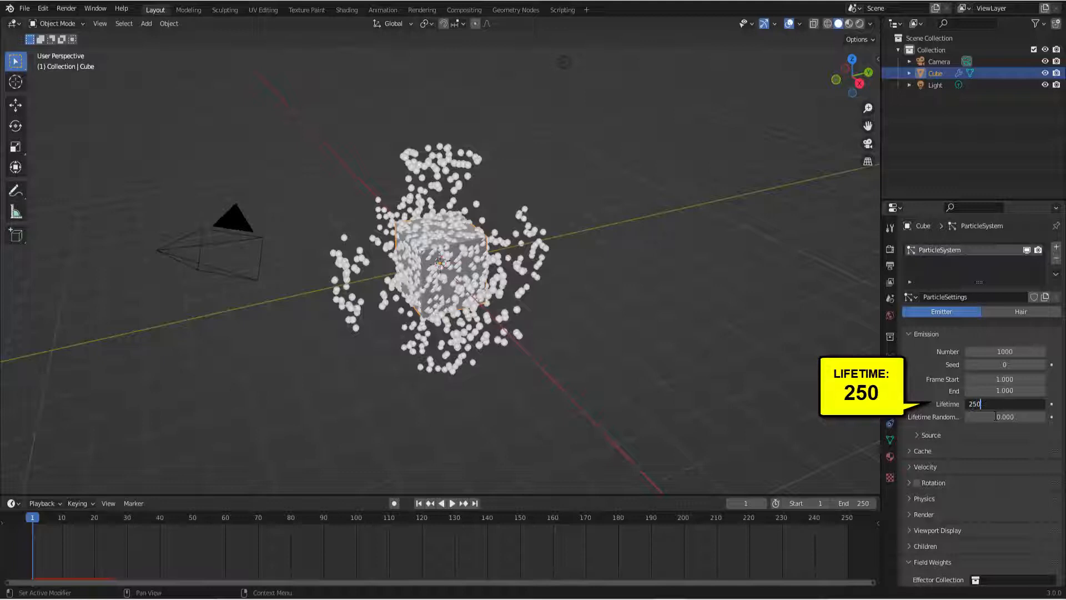
{"action": "key", "text": "Return"}
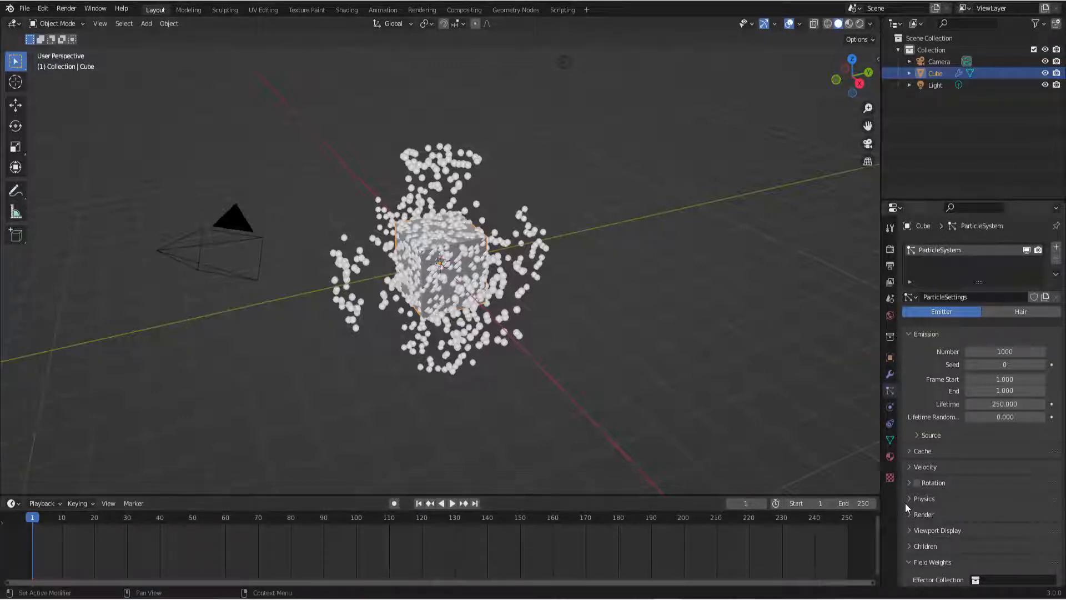
Set the particle system's Render As option to None
{"action": "scroll", "coordinate": [905, 502], "scroll_direction": "down", "scroll_amount": 2}
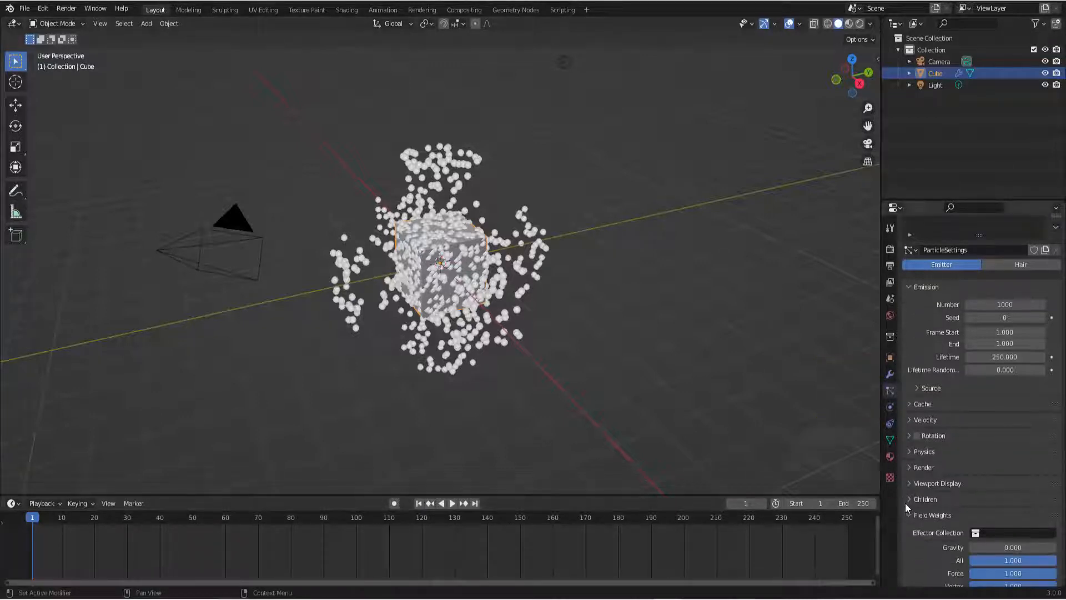
{"action": "left_click", "coordinate": [910, 468]}
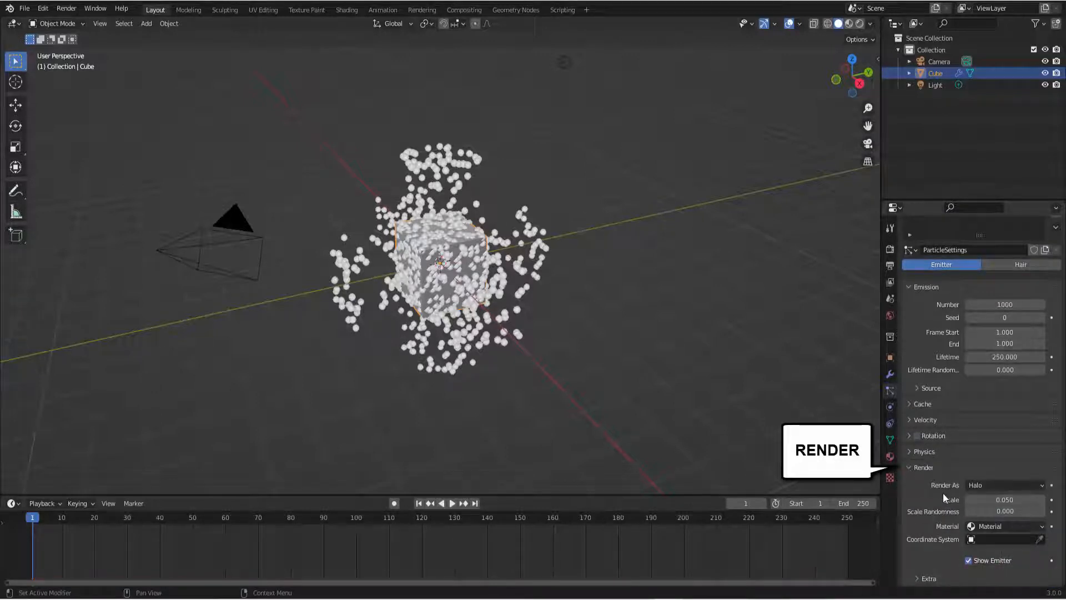
{"action": "left_click", "coordinate": [974, 485]}
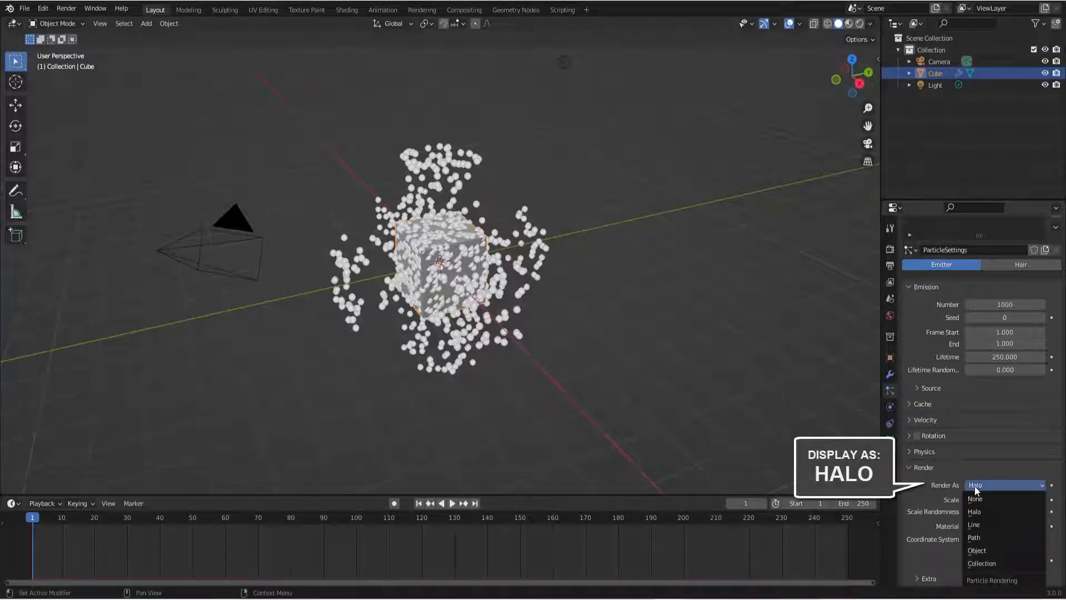
{"action": "left_click", "coordinate": [975, 497]}
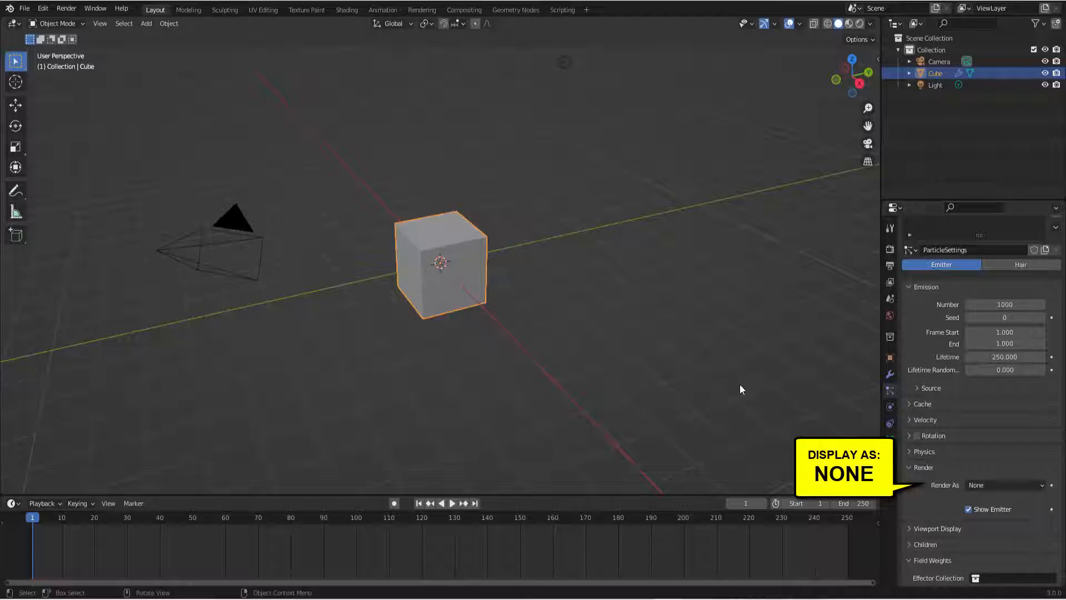
Enable Rotation for the particles with the Dynamic option turned on
{"action": "left_click", "coordinate": [916, 436]}
{"action": "left_click", "coordinate": [910, 437]}
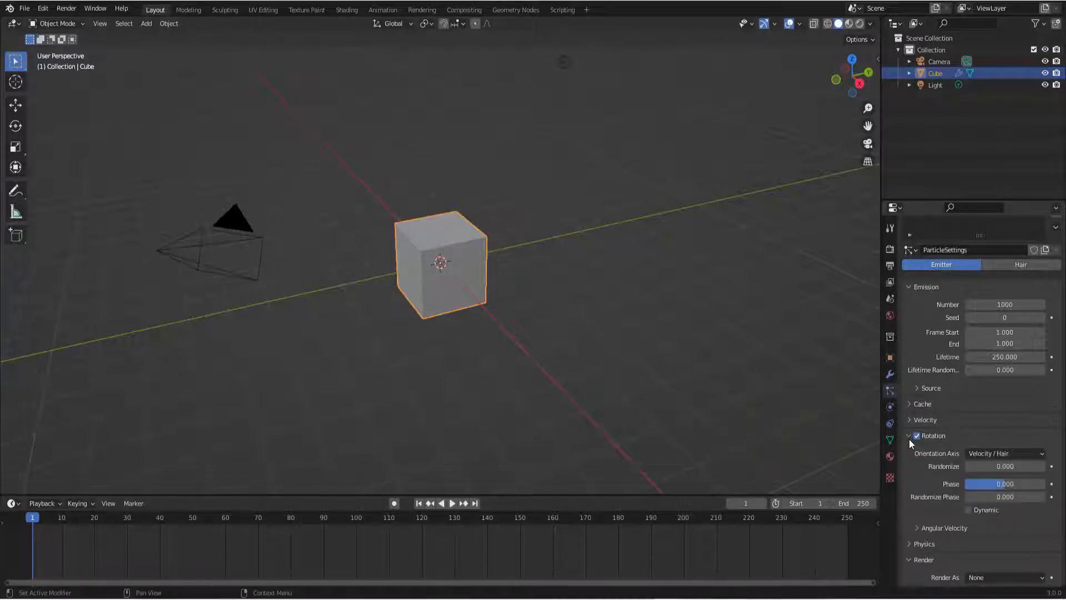
{"action": "left_click", "coordinate": [969, 510]}
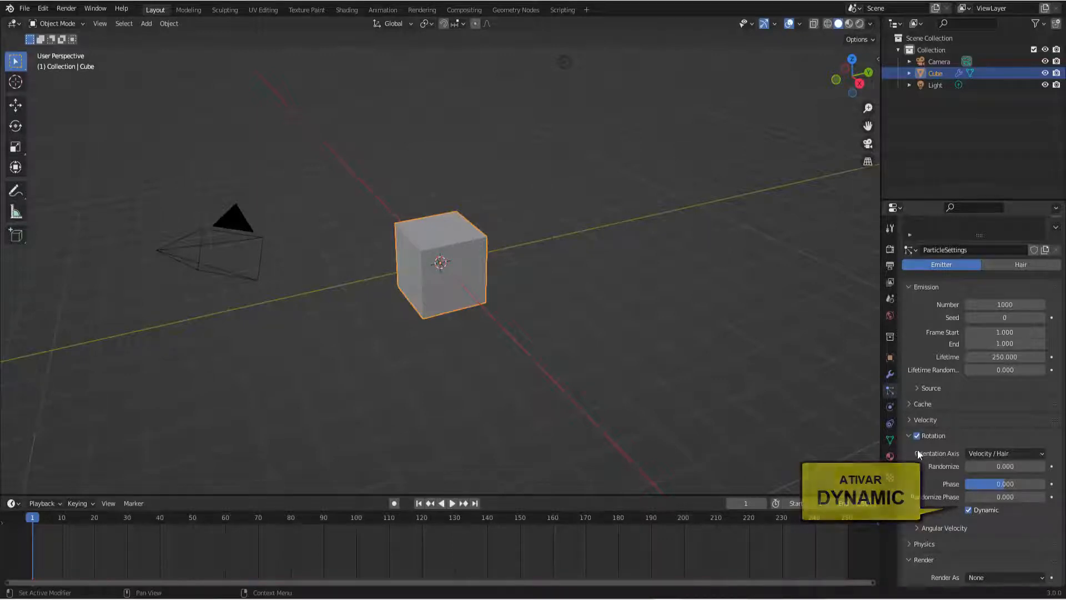
{"action": "left_click", "coordinate": [909, 435]}
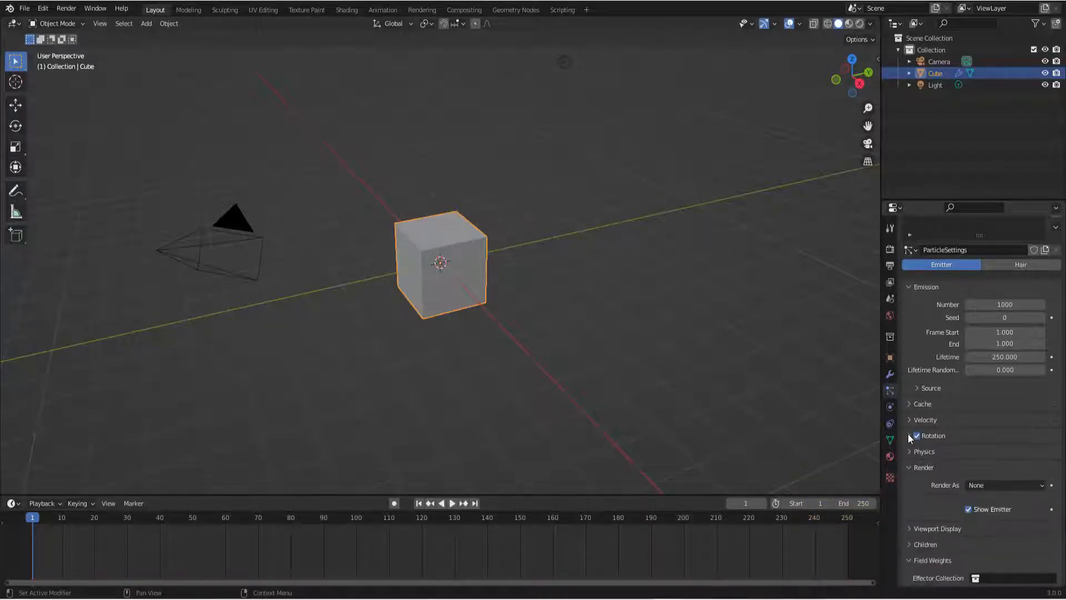
Set the particles' Normal velocity to 0 m/s, preview the animation, and rewind to frame 1
{"action": "left_click", "coordinate": [909, 419]}
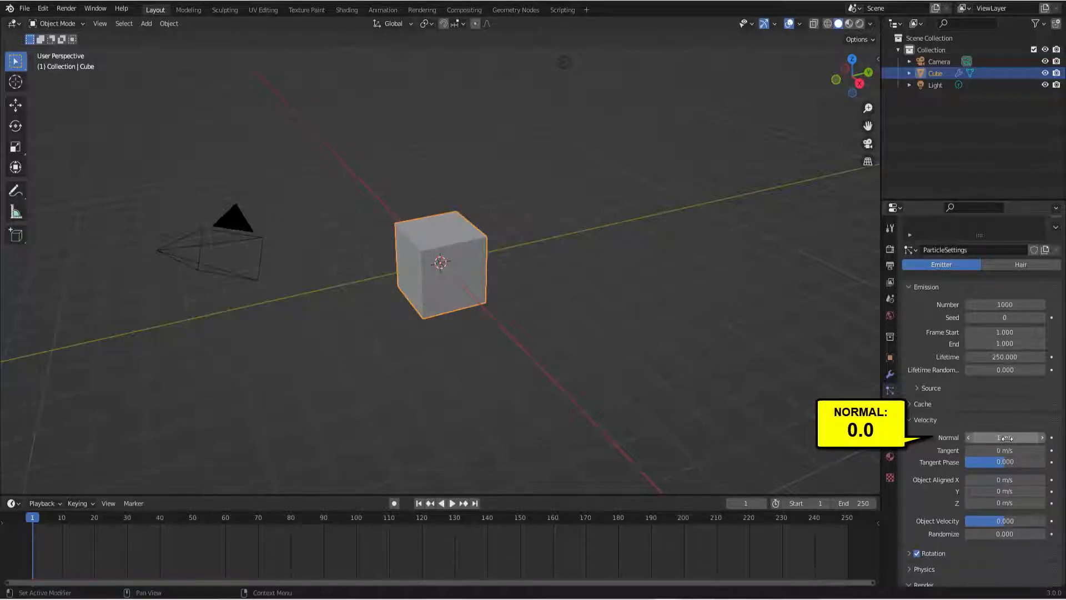
{"action": "left_click_drag", "start_coordinate": [1007, 438], "coordinate": [951, 438]}
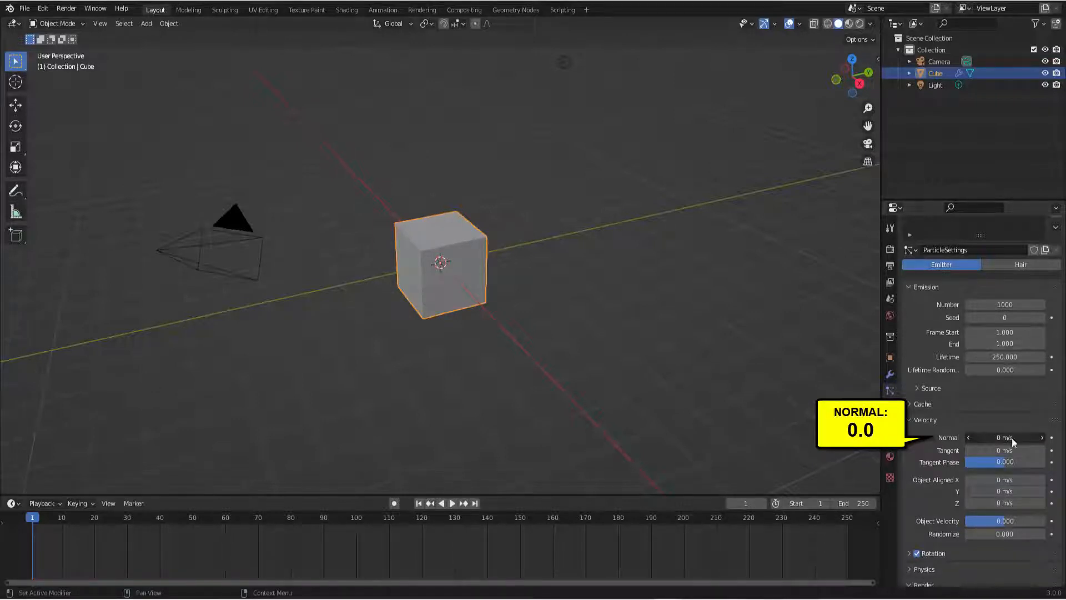
{"action": "left_click", "coordinate": [452, 503]}
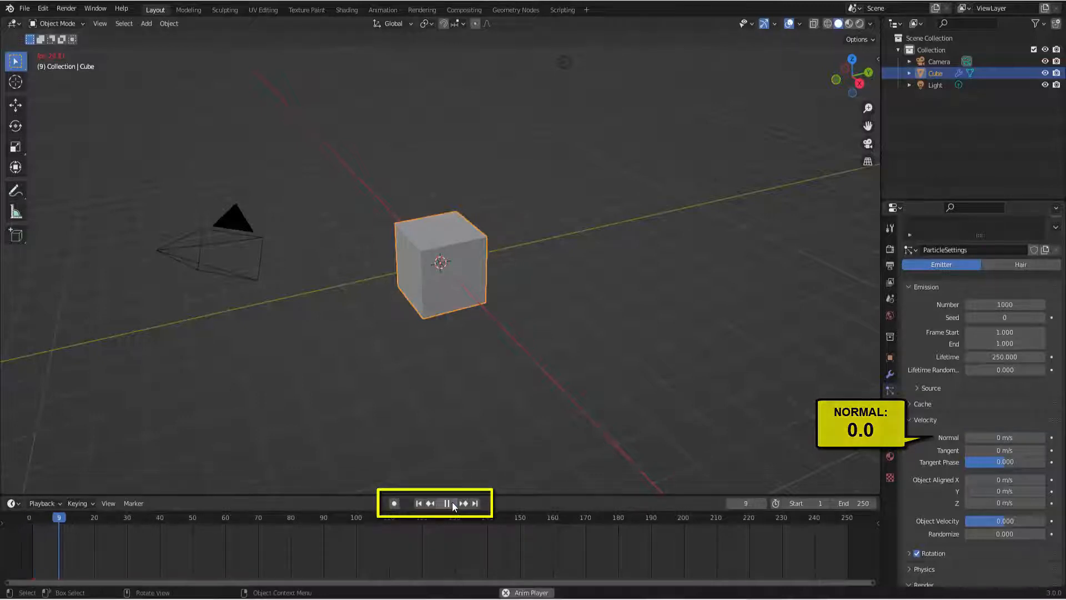
{"action": "left_click", "coordinate": [452, 503]}
{"action": "left_click", "coordinate": [418, 503]}
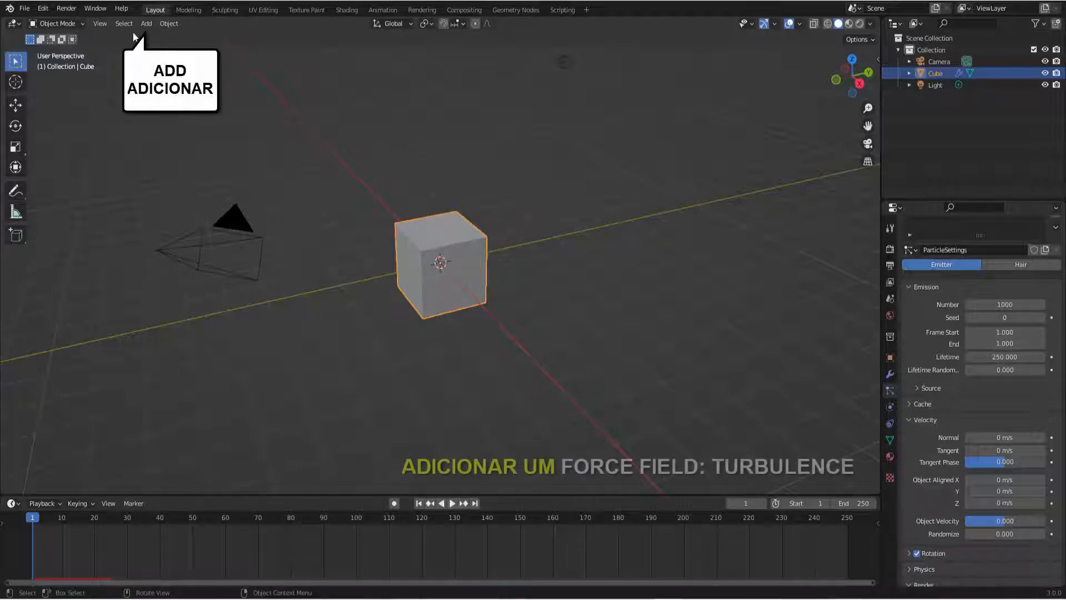
Add a Turbulence force field to the scene at the world origin
{"action": "left_click", "coordinate": [147, 23]}
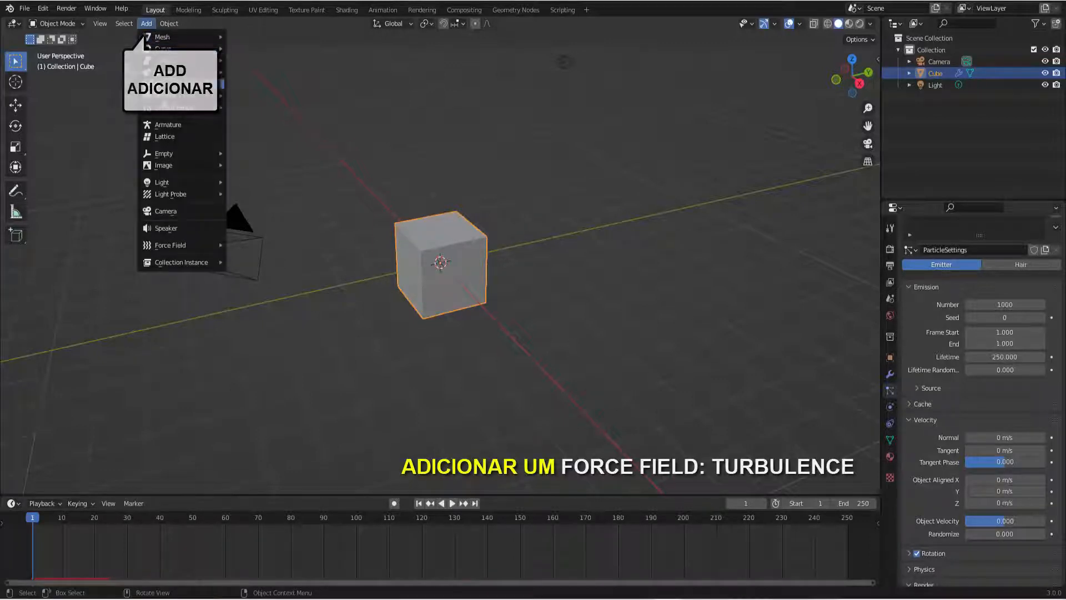
{"action": "mouse_move", "coordinate": [164, 247]}
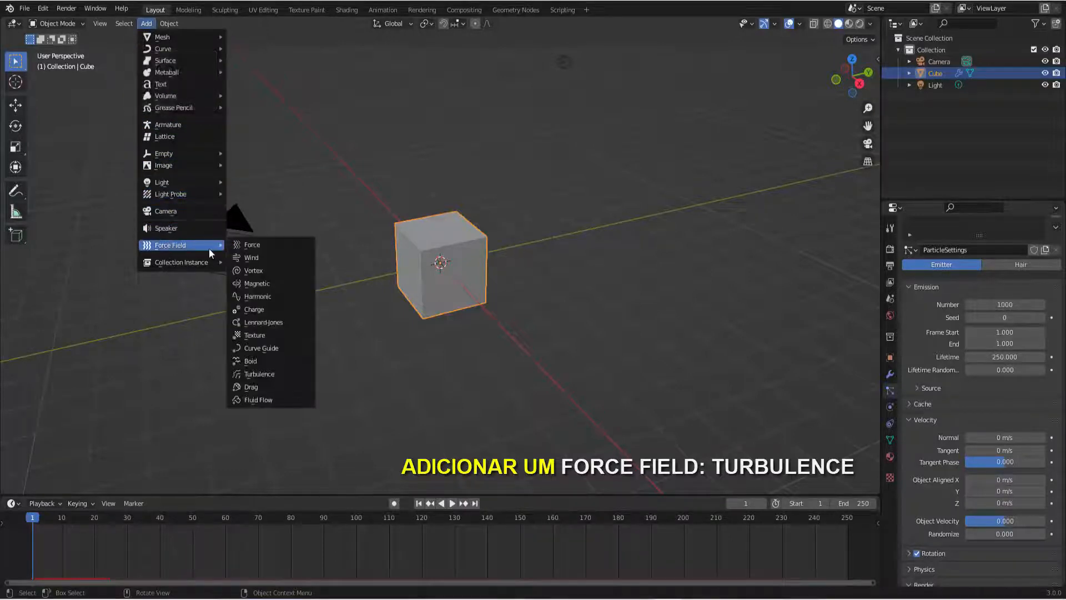
{"action": "left_click", "coordinate": [279, 375]}
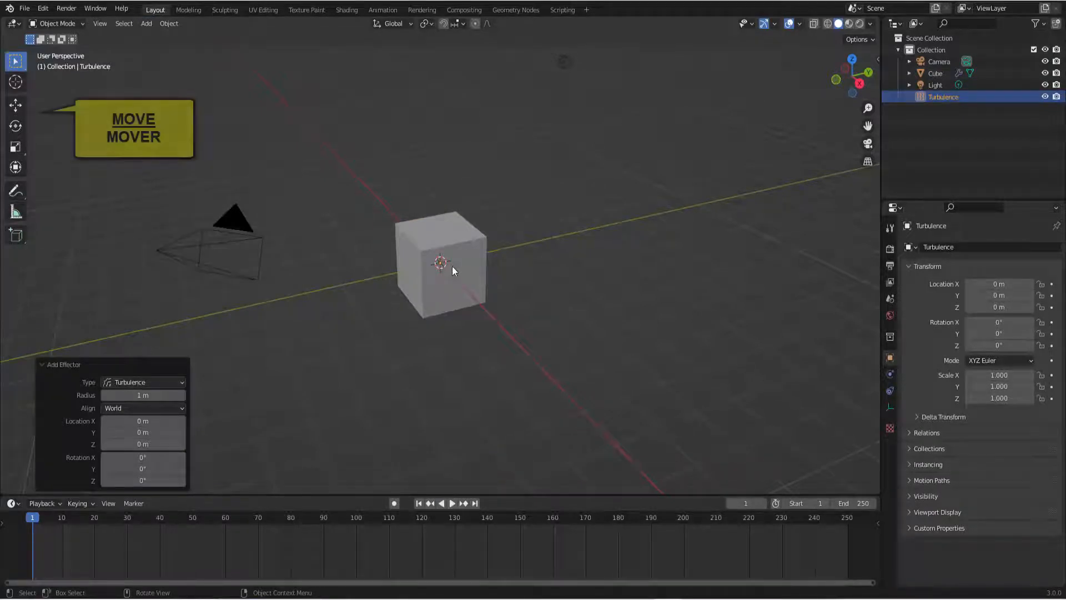
Move the Turbulence field about 4.37 m along Y and 2.37 m up along Z, and scale it up to about 2.02
{"action": "left_click", "coordinate": [22, 111]}
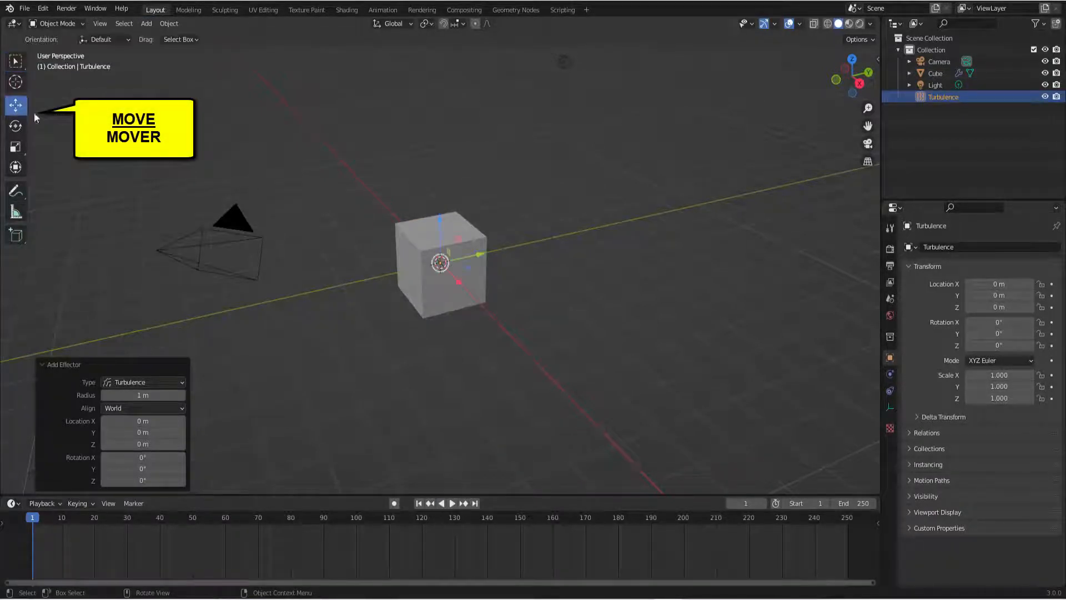
{"action": "left_click_drag", "start_coordinate": [479, 254], "coordinate": [607, 232]}
{"action": "left_click_drag", "start_coordinate": [571, 195], "coordinate": [556, 112]}
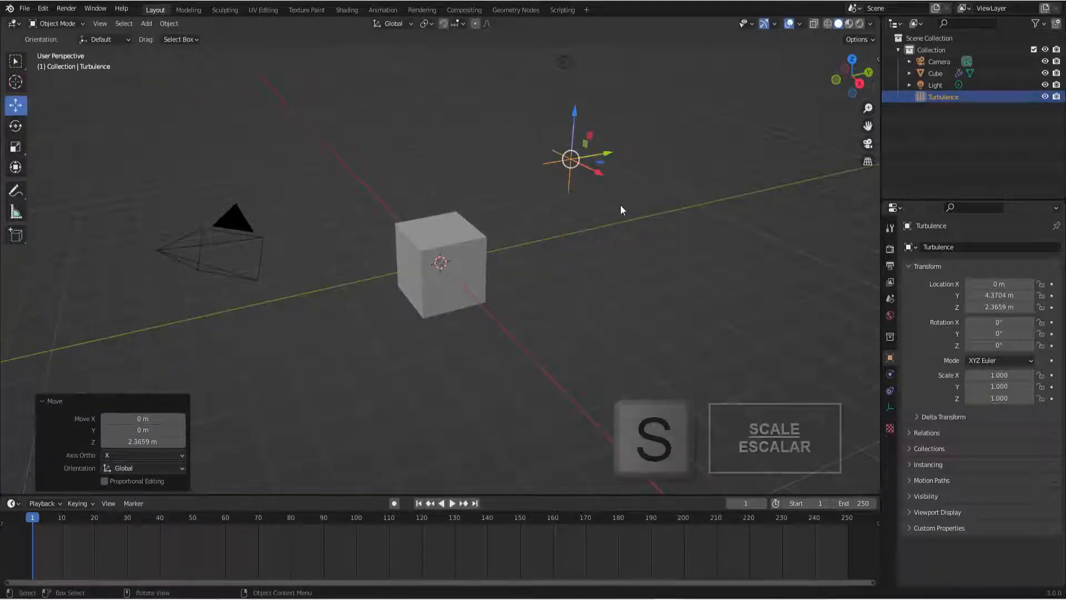
{"action": "key", "text": "s"}
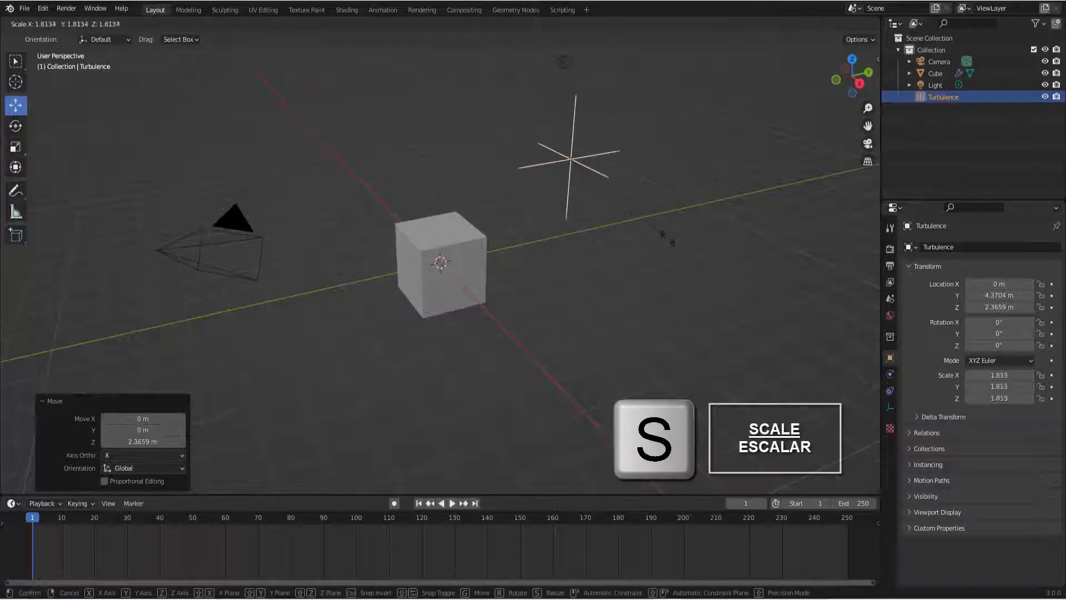
{"action": "left_click", "coordinate": [674, 249]}
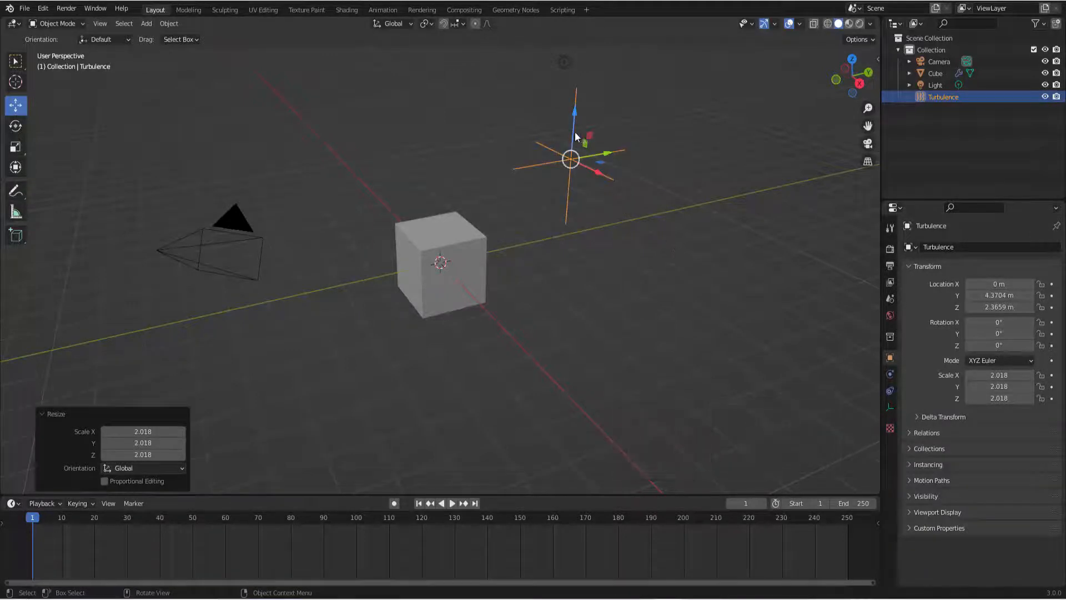
Set the Turbulence field's Strength to 4 and enable Absorption in its physics settings
{"action": "left_click", "coordinate": [890, 374]}
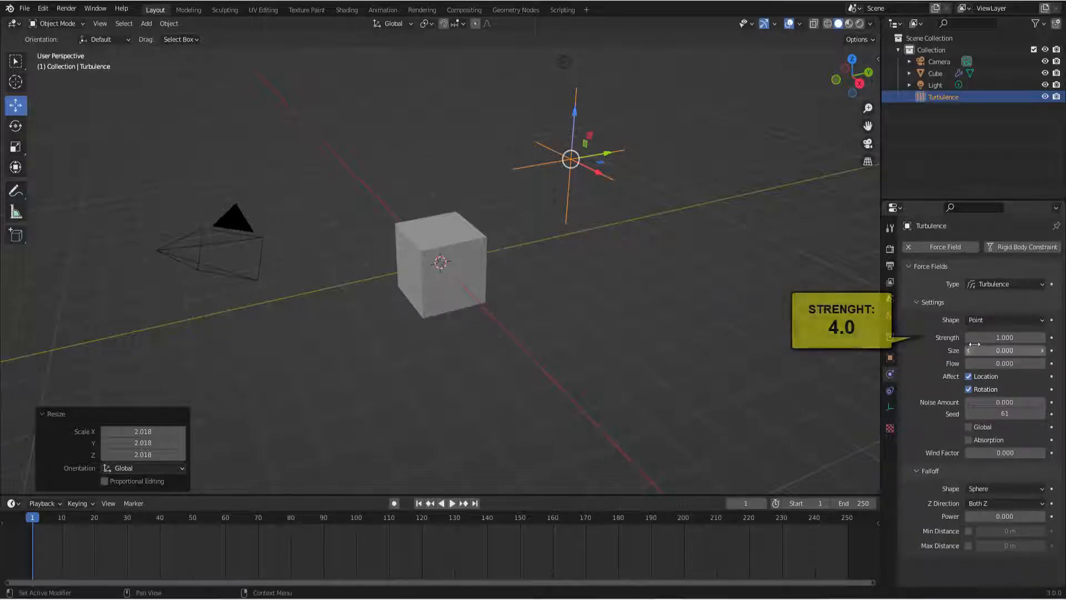
{"action": "left_click", "coordinate": [998, 337]}
{"action": "type", "text": "4"}
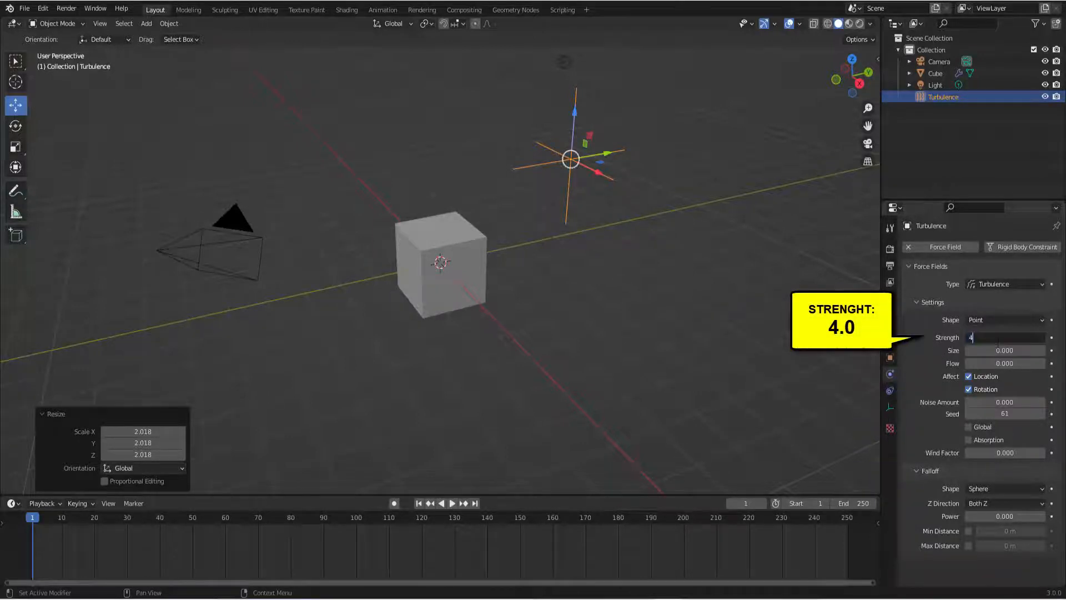
{"action": "key", "text": "Return"}
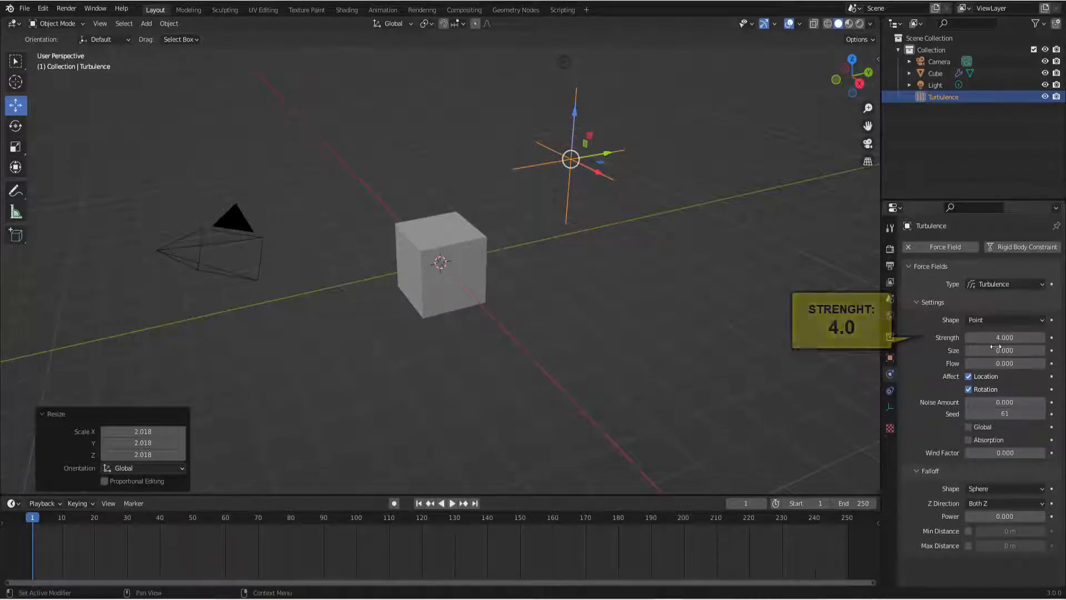
{"action": "left_click", "coordinate": [967, 439]}
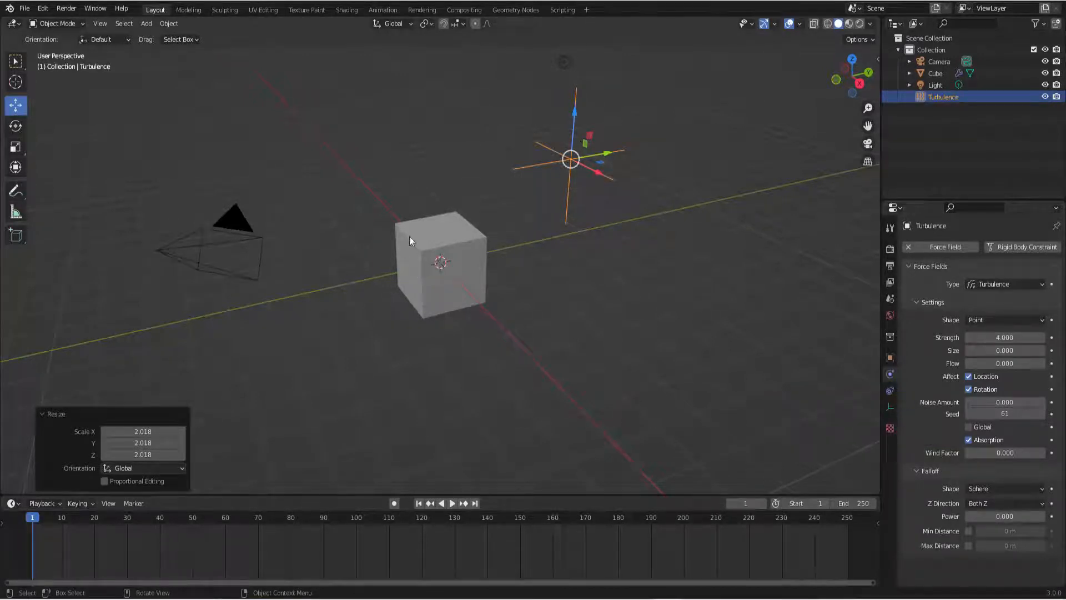
Select the cube and set its particle system's Render As option to Halo
{"action": "left_click", "coordinate": [474, 247]}
{"action": "left_click", "coordinate": [889, 391]}
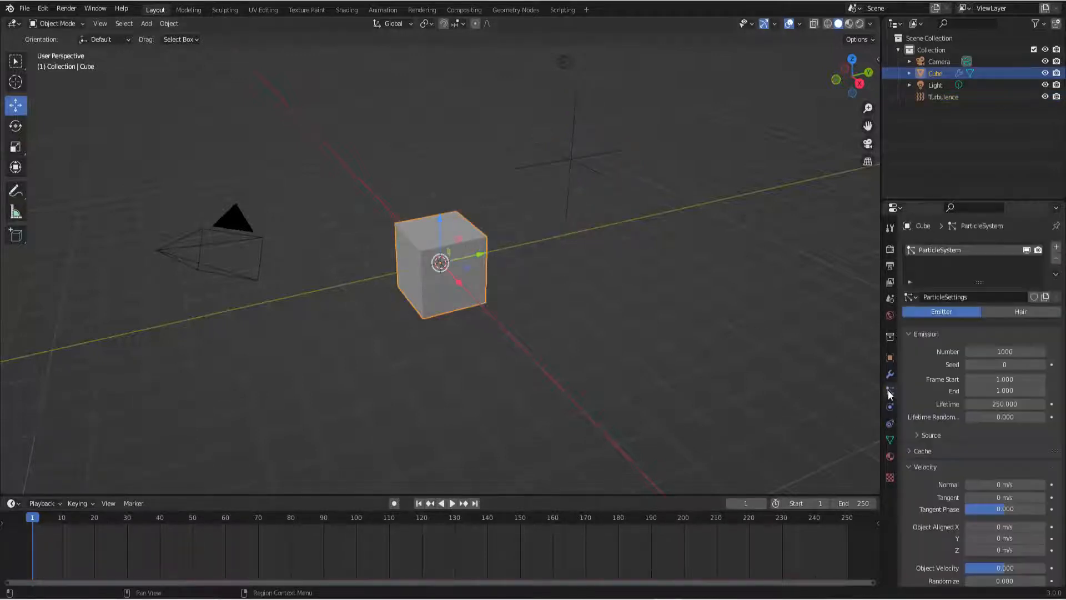
{"action": "scroll", "coordinate": [925, 456], "scroll_direction": "down", "scroll_amount": 7}
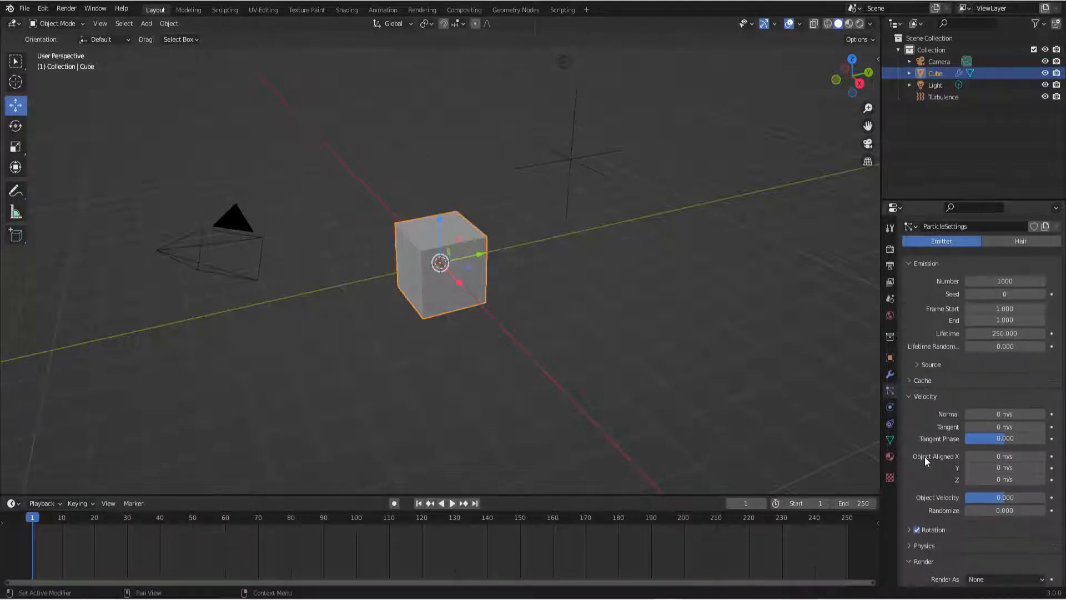
{"action": "left_click", "coordinate": [978, 484]}
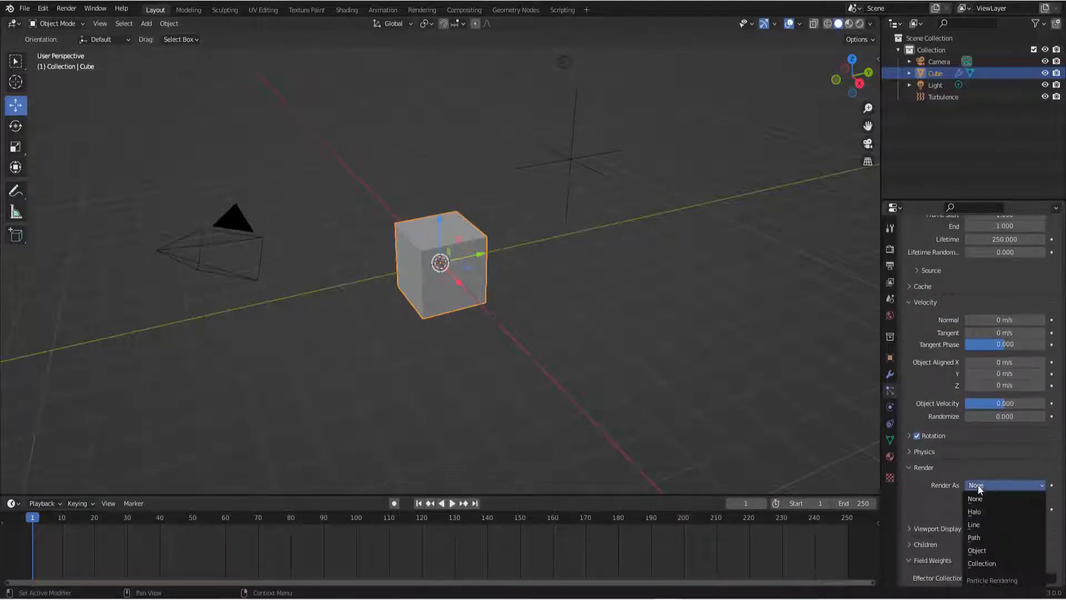
{"action": "left_click", "coordinate": [978, 509]}
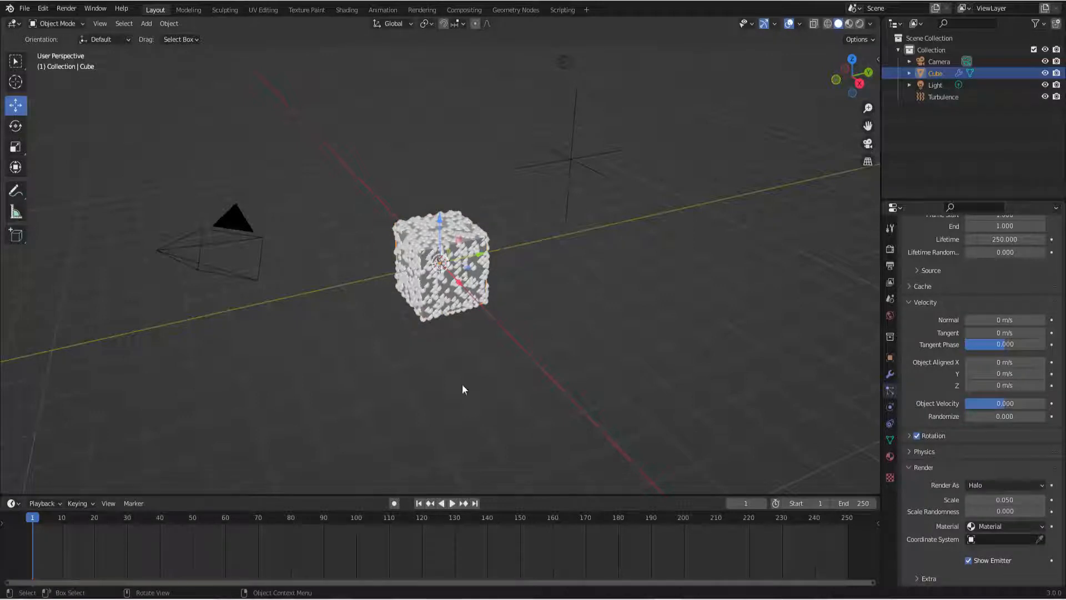
Play the animation to preview how the turbulence scatters the particles, and rewind to frame 1
{"action": "left_click", "coordinate": [454, 503]}
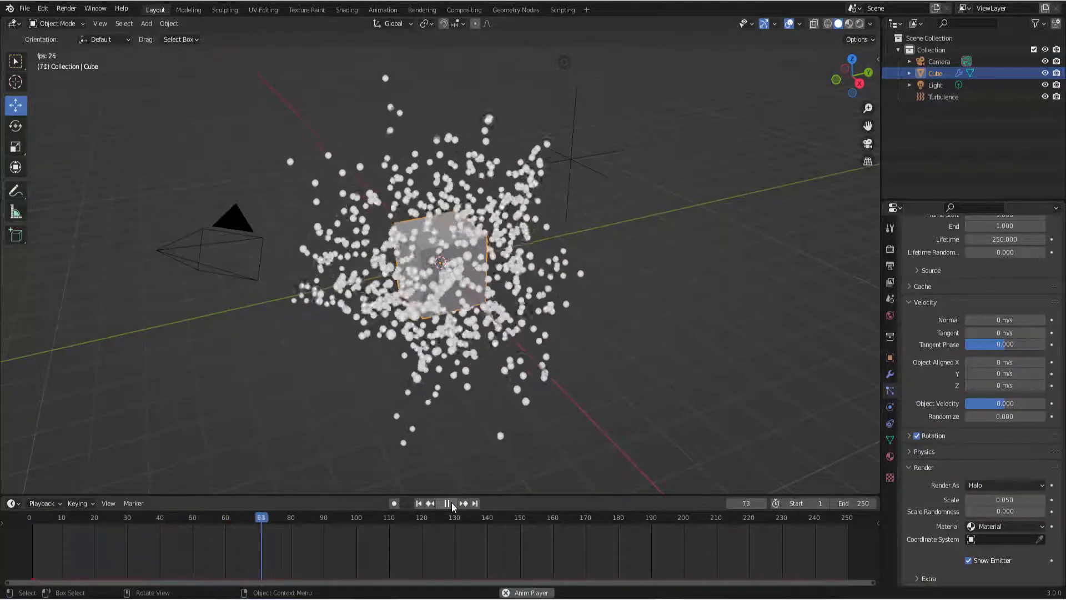
{"action": "left_click", "coordinate": [451, 502]}
{"action": "left_click", "coordinate": [420, 504]}
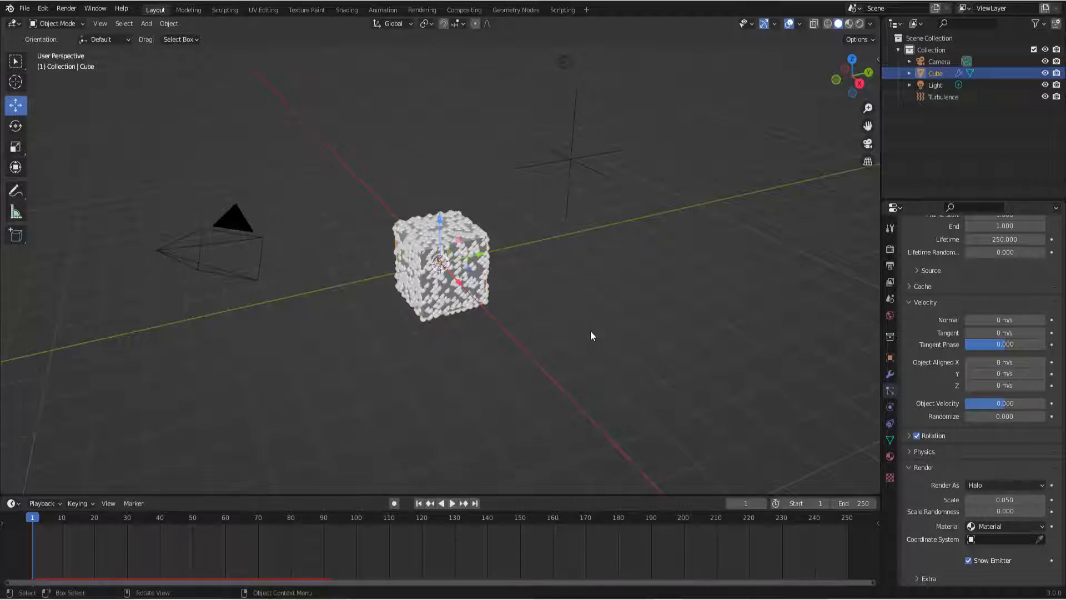
Add a second cube mesh at the origin and scale it uniformly to about 1.148 so it encloses the original
{"action": "left_click", "coordinate": [147, 25]}
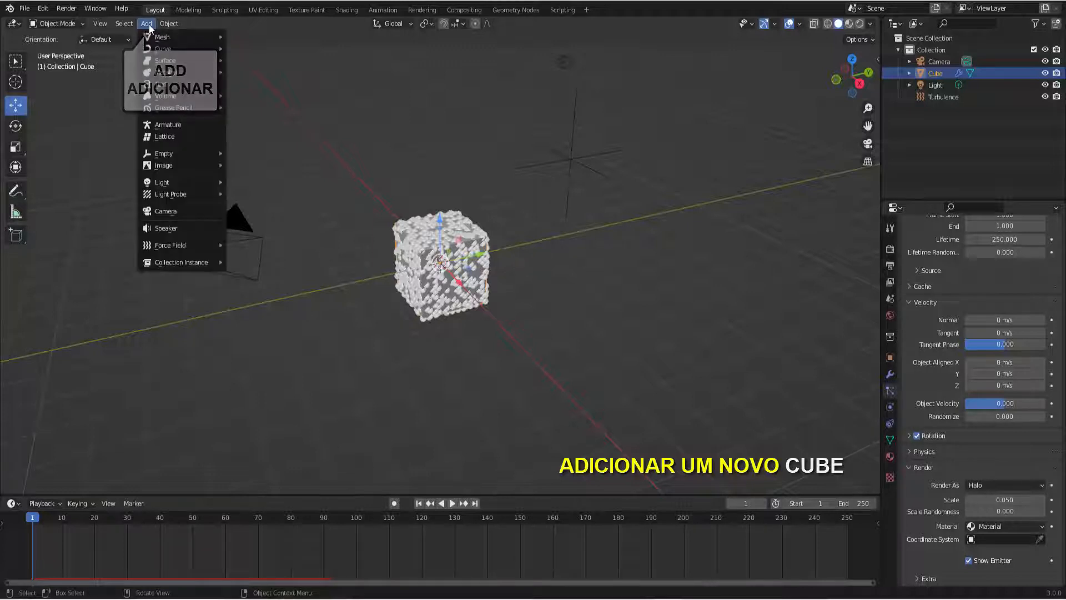
{"action": "mouse_move", "coordinate": [161, 36]}
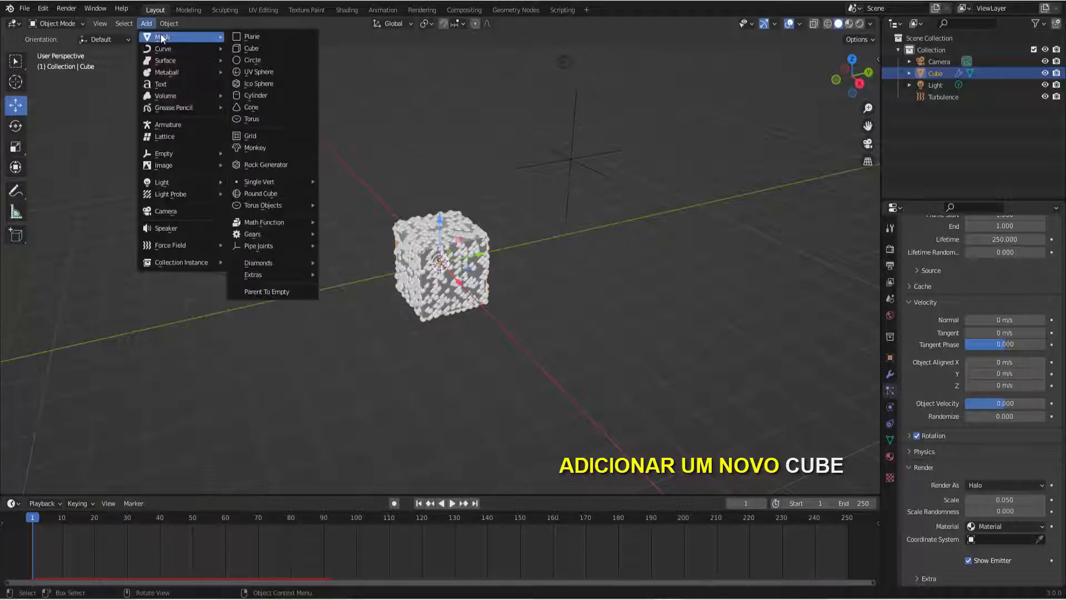
{"action": "left_click", "coordinate": [258, 49]}
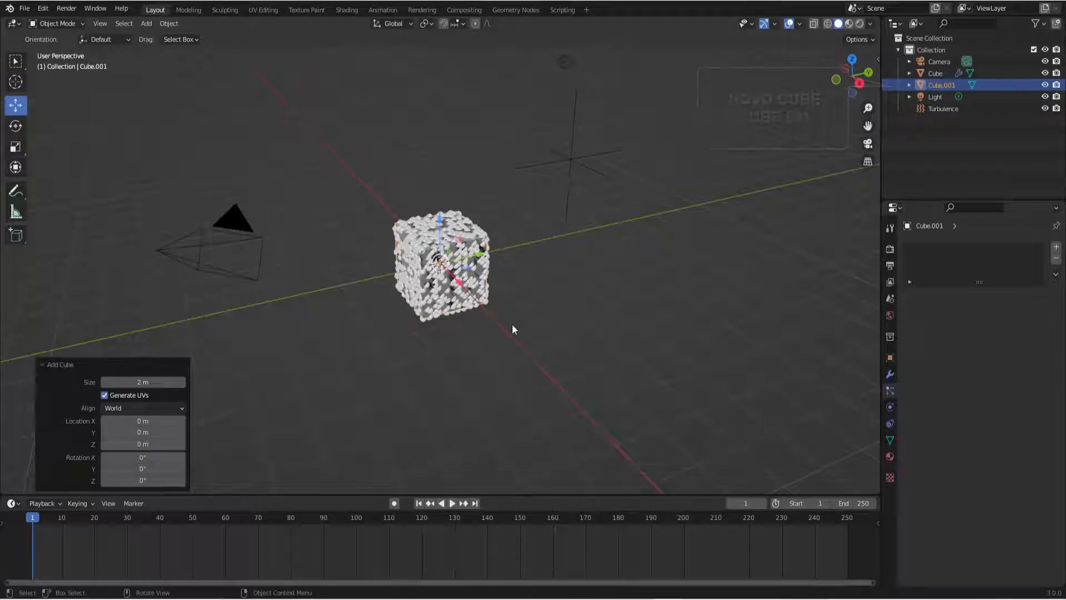
{"action": "key", "text": "s"}
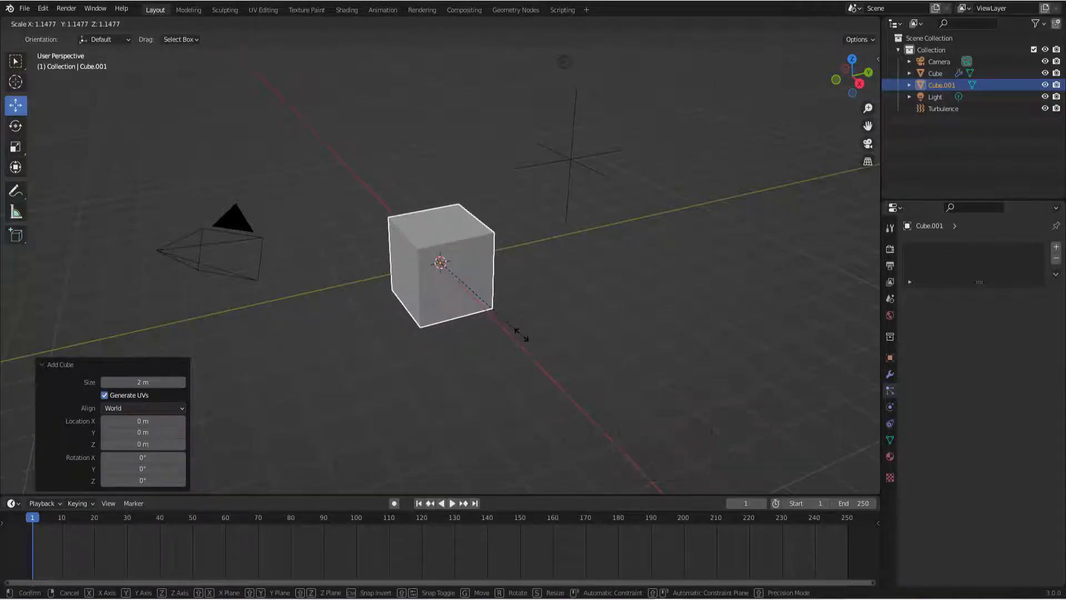
{"action": "left_click", "coordinate": [521, 335]}
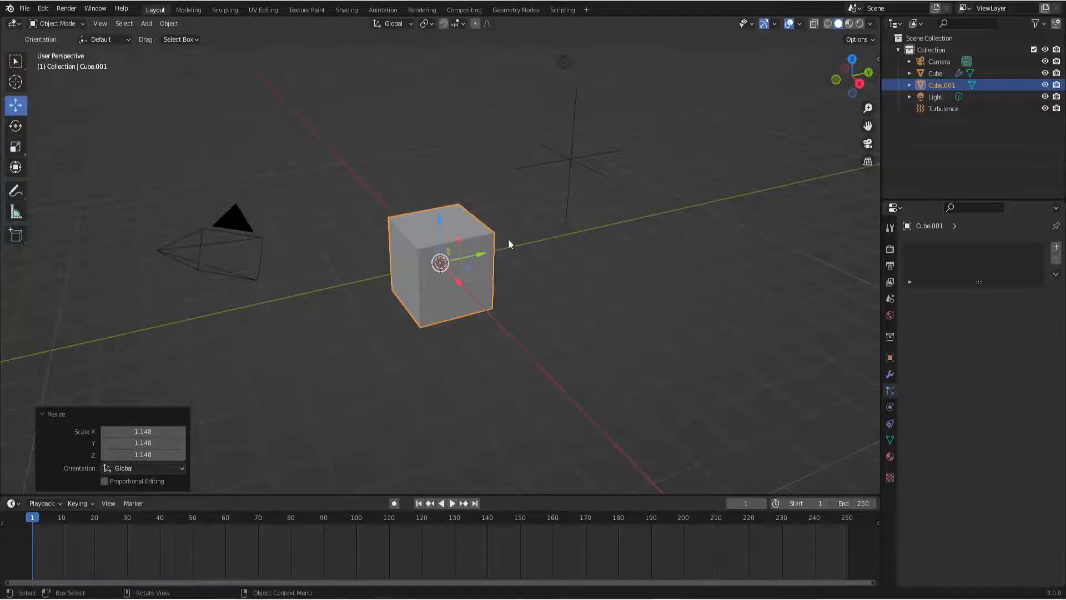
Set the new outer cube's viewport Display As option to Wire in its object properties
{"action": "left_click", "coordinate": [891, 358]}
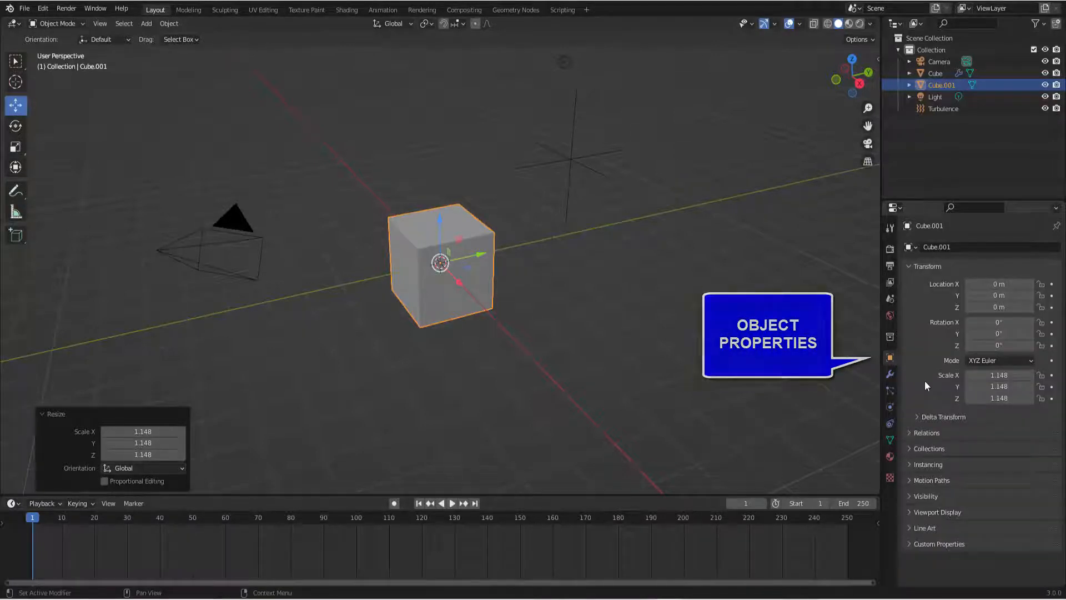
{"action": "left_click", "coordinate": [909, 509]}
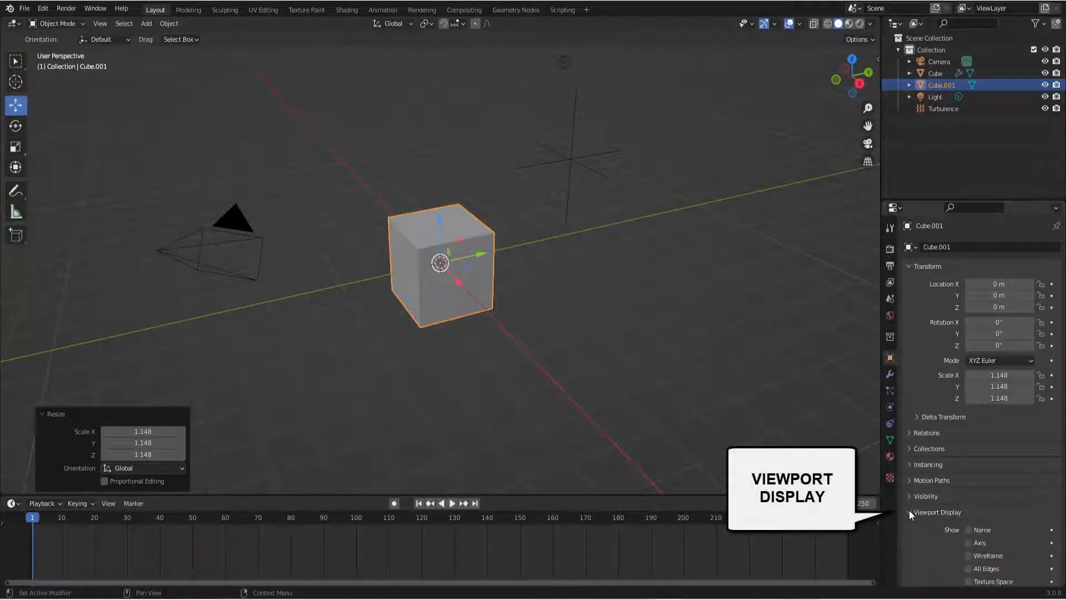
{"action": "scroll", "coordinate": [915, 521], "scroll_direction": "down", "scroll_amount": 4}
{"action": "scroll", "coordinate": [915, 521], "scroll_direction": "down", "scroll_amount": 1}
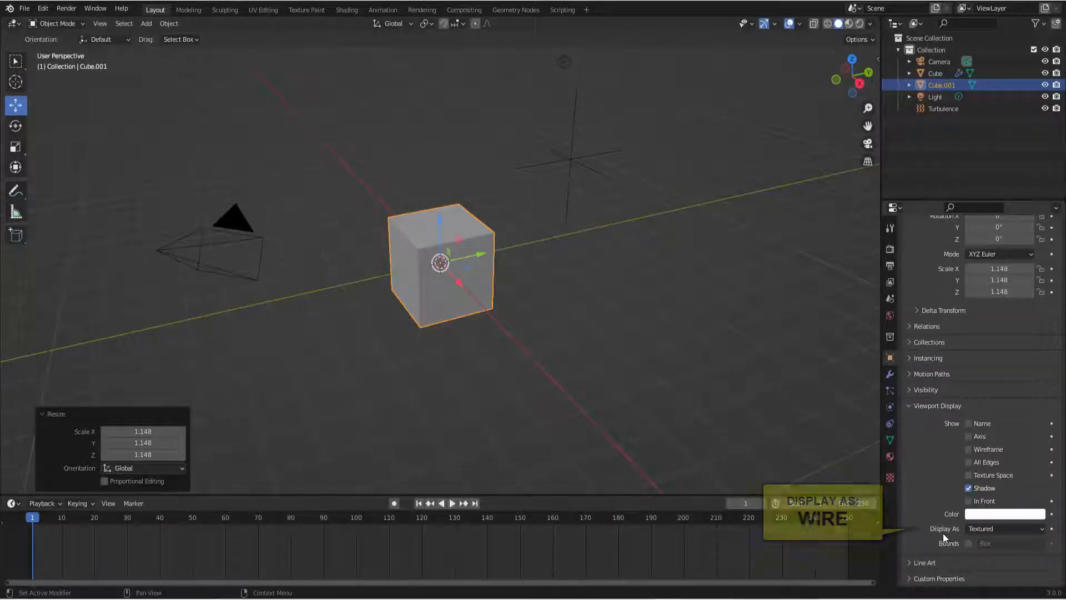
{"action": "left_click", "coordinate": [988, 528]}
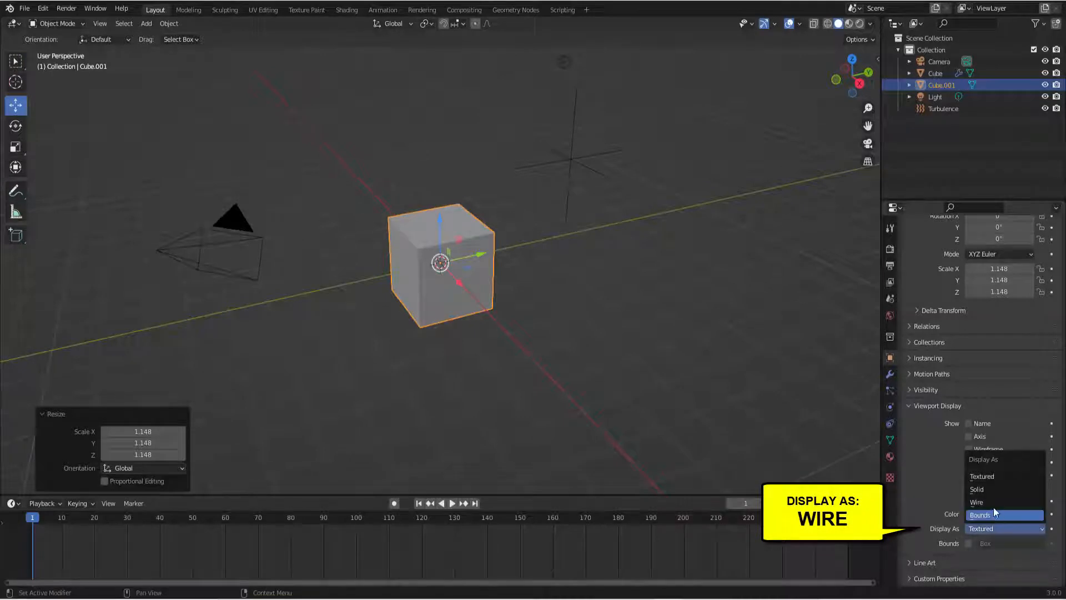
{"action": "left_click", "coordinate": [982, 501]}
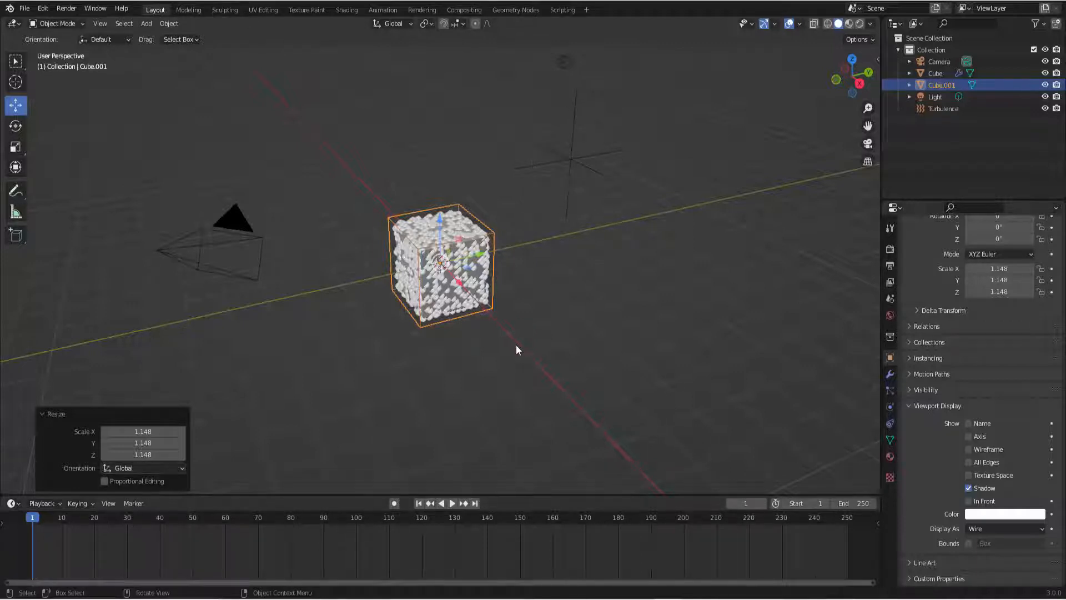
Insert a Location keyframe for the wireframe cube at frame 30
{"action": "left_click", "coordinate": [128, 518]}
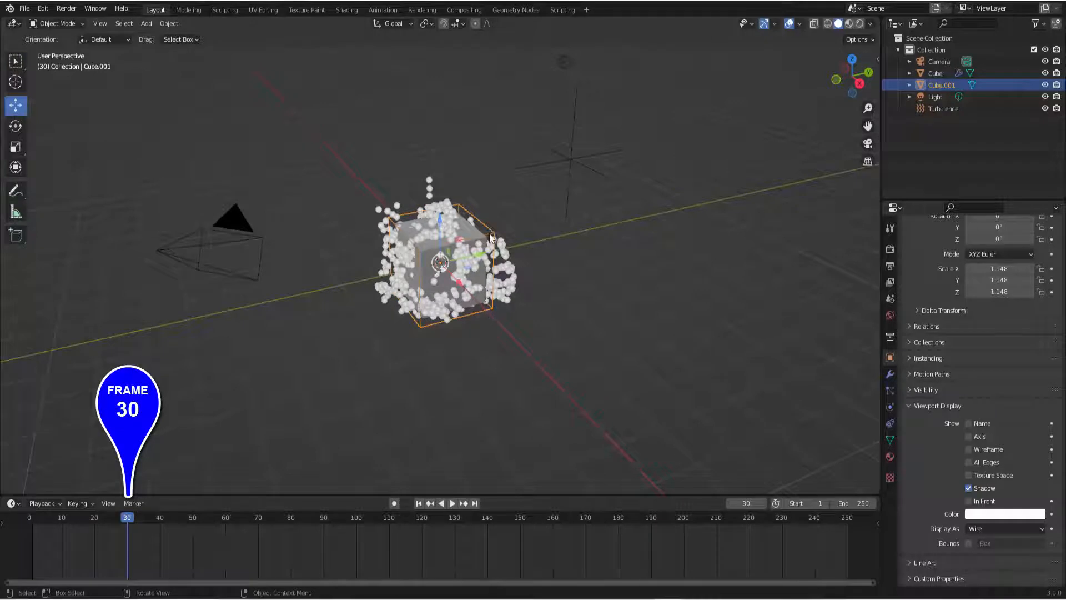
{"action": "key", "text": "i"}
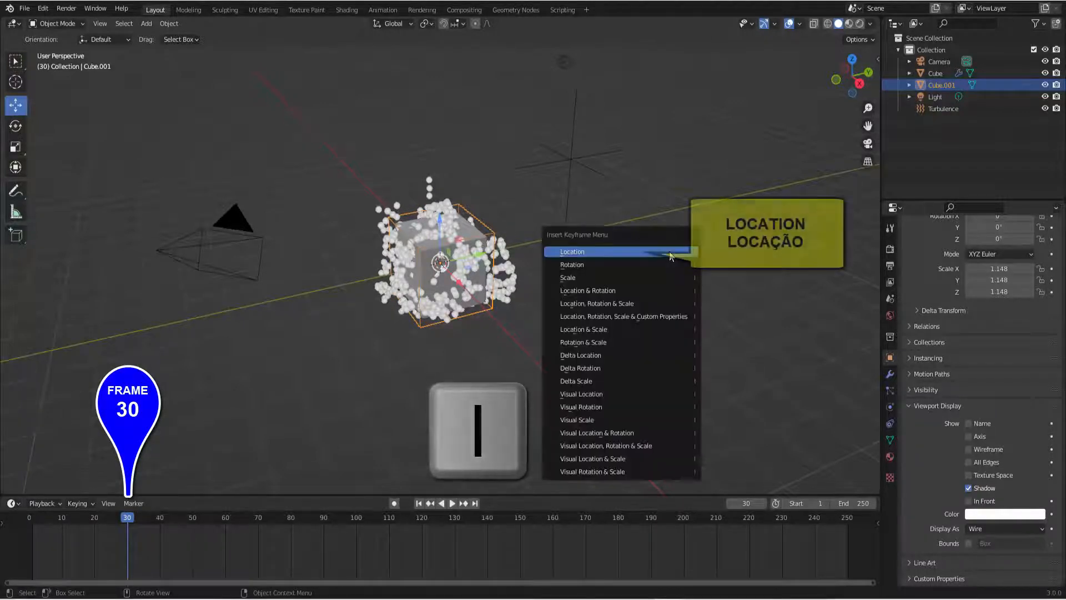
{"action": "left_click", "coordinate": [669, 254]}
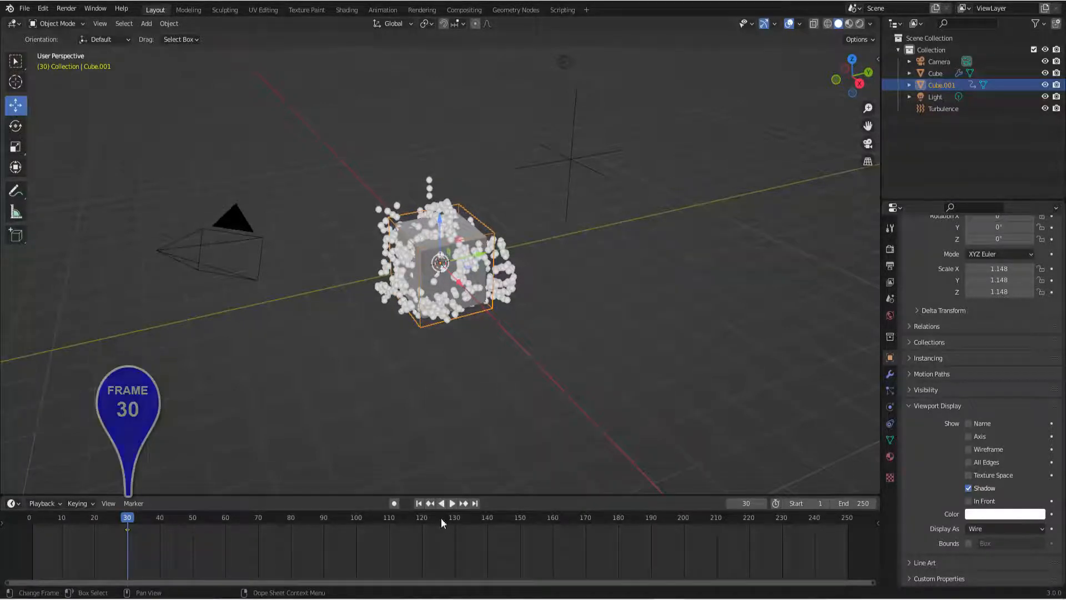
At frame 130, move the wireframe cube about -1.25 m along Y and insert a Location keyframe
{"action": "left_click", "coordinate": [456, 523]}
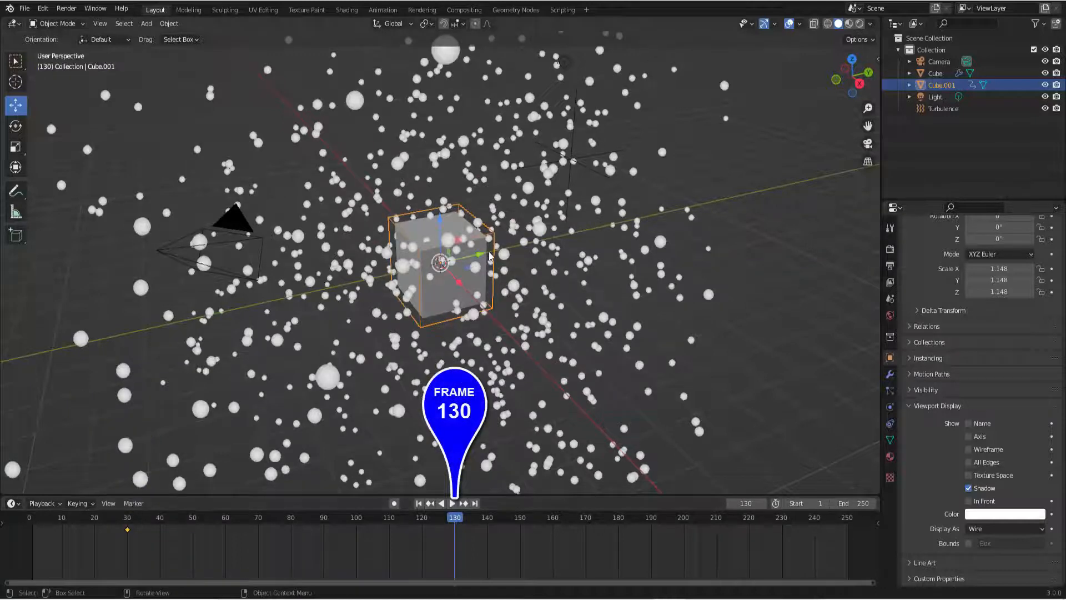
{"action": "left_click_drag", "start_coordinate": [481, 256], "coordinate": [440, 265]}
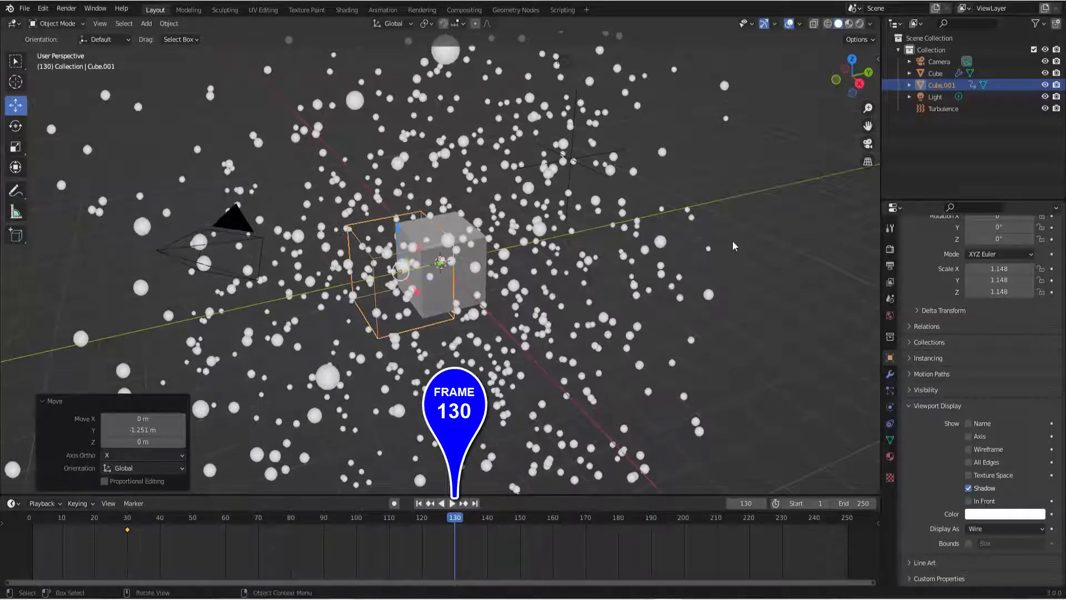
{"action": "key", "text": "i"}
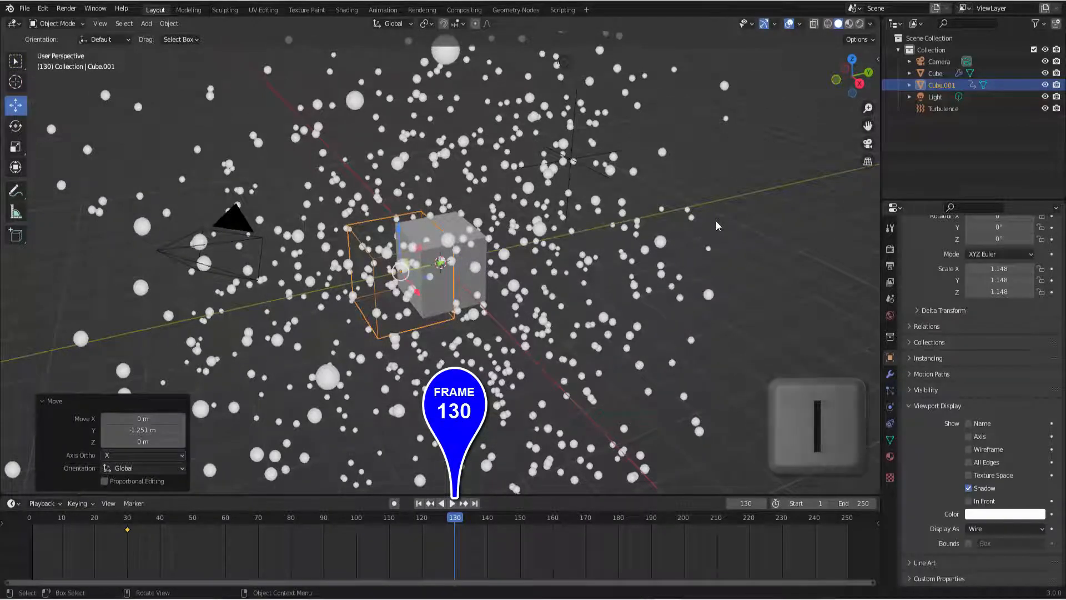
{"action": "left_click", "coordinate": [715, 221]}
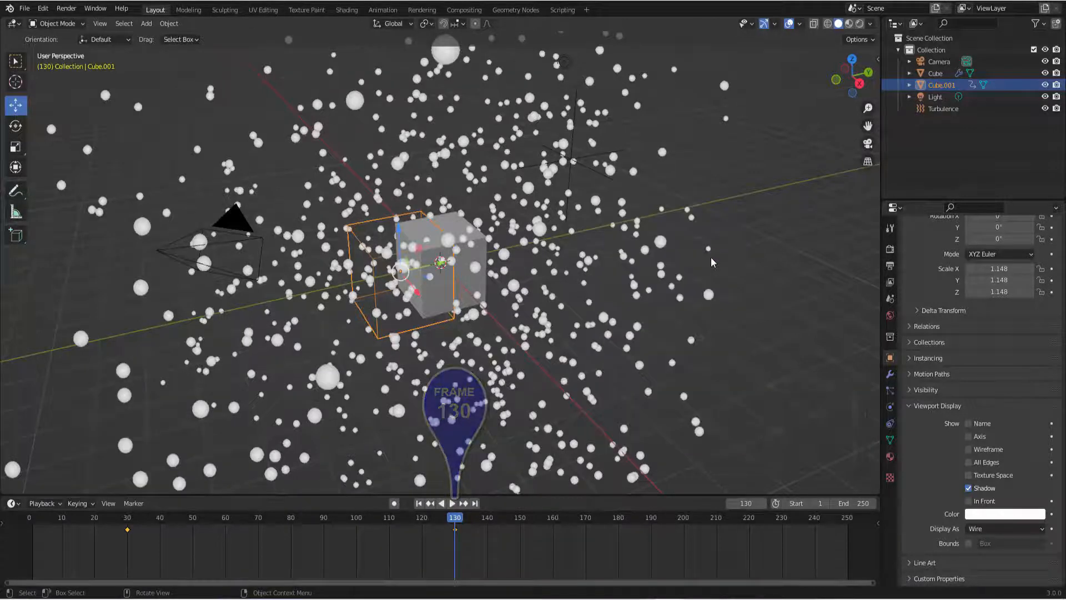
At frame 230, move the wireframe cube about -0.778 m along Y and insert a Location keyframe
{"action": "left_click", "coordinate": [782, 520]}
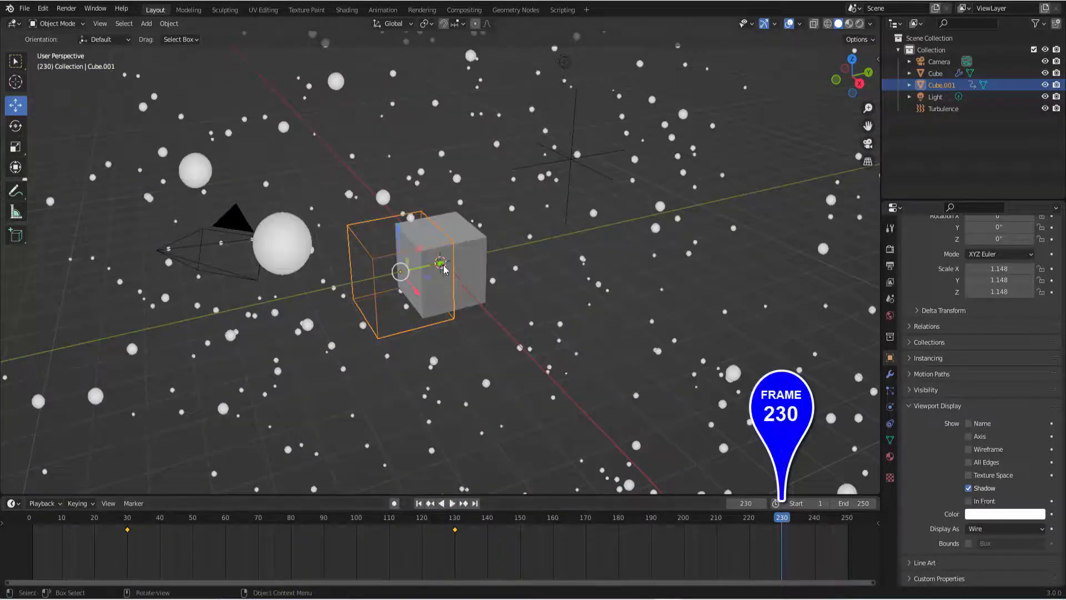
{"action": "left_click_drag", "start_coordinate": [443, 270], "coordinate": [409, 271]}
{"action": "key", "text": "i"}
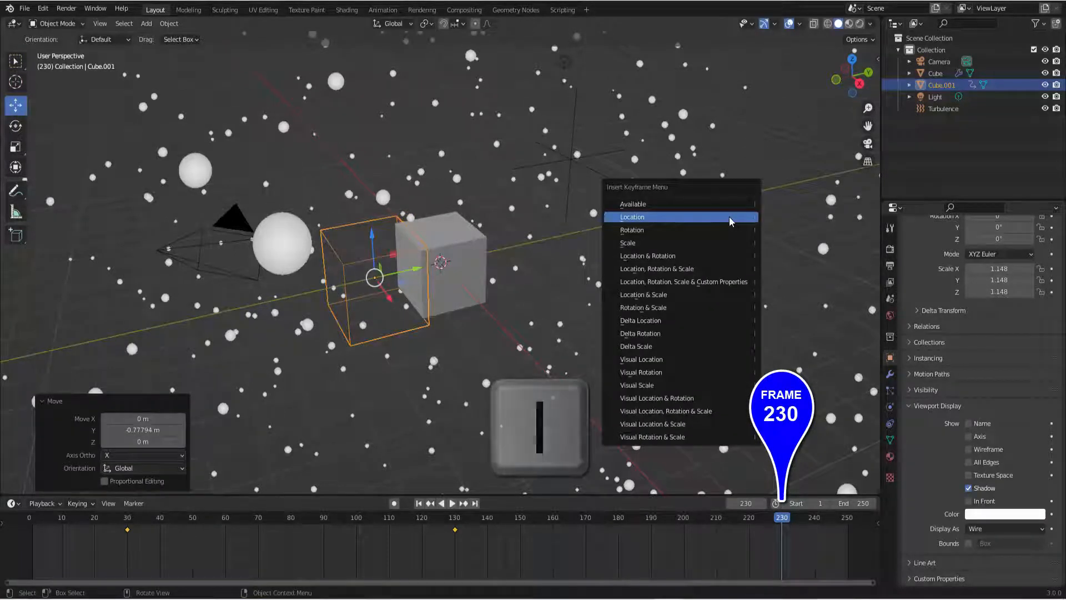
{"action": "left_click", "coordinate": [728, 217]}
Play the animation from frame 1 to check the wireframe cube's motion, then return to the first frame
{"action": "left_click", "coordinate": [419, 503]}
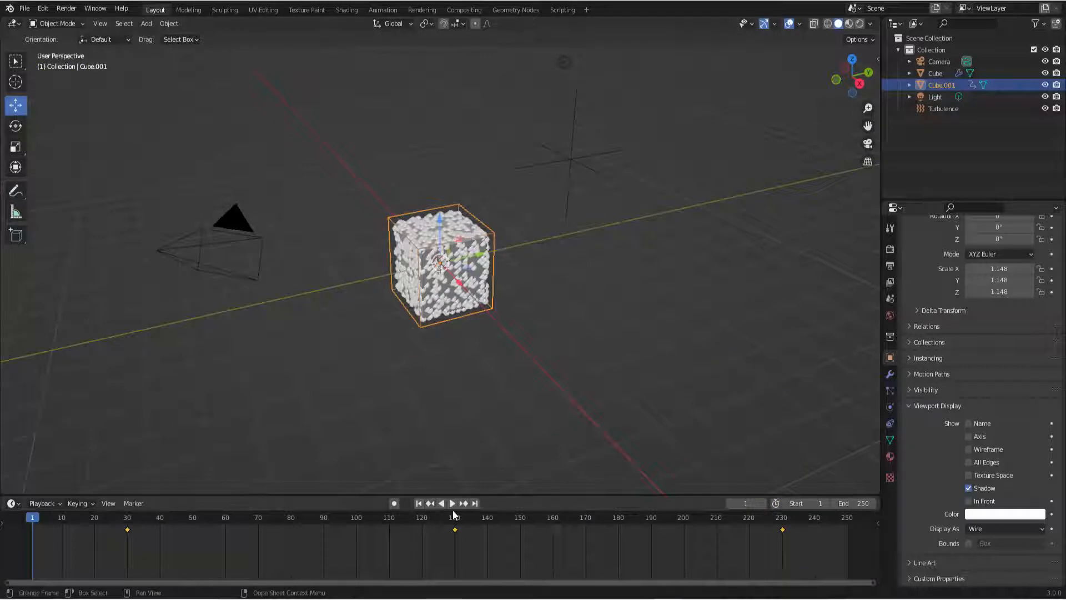
{"action": "left_click", "coordinate": [452, 504]}
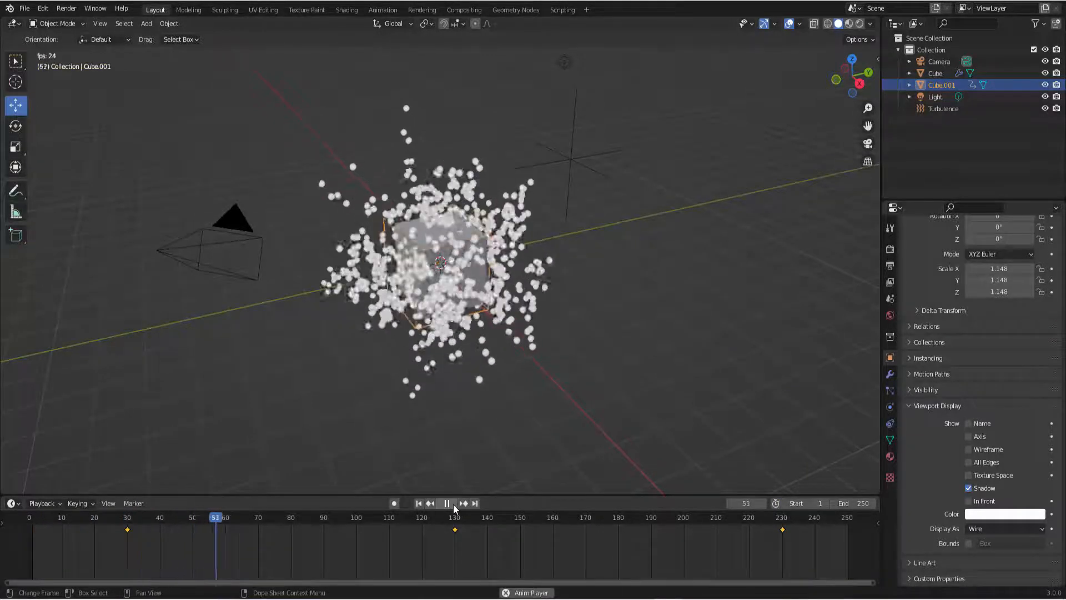
{"action": "left_click", "coordinate": [447, 503]}
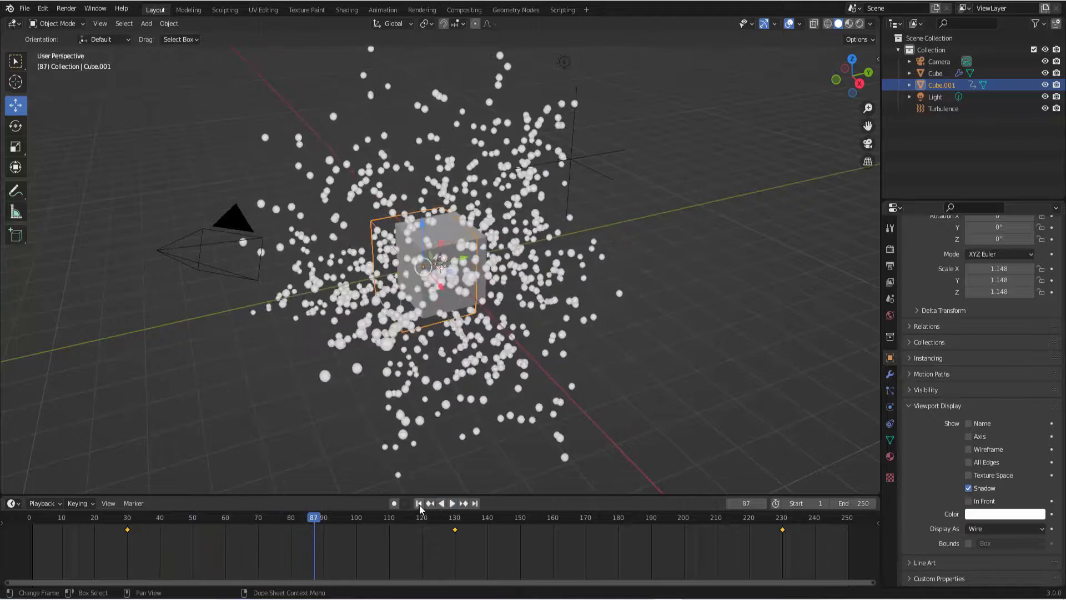
{"action": "left_click", "coordinate": [418, 504]}
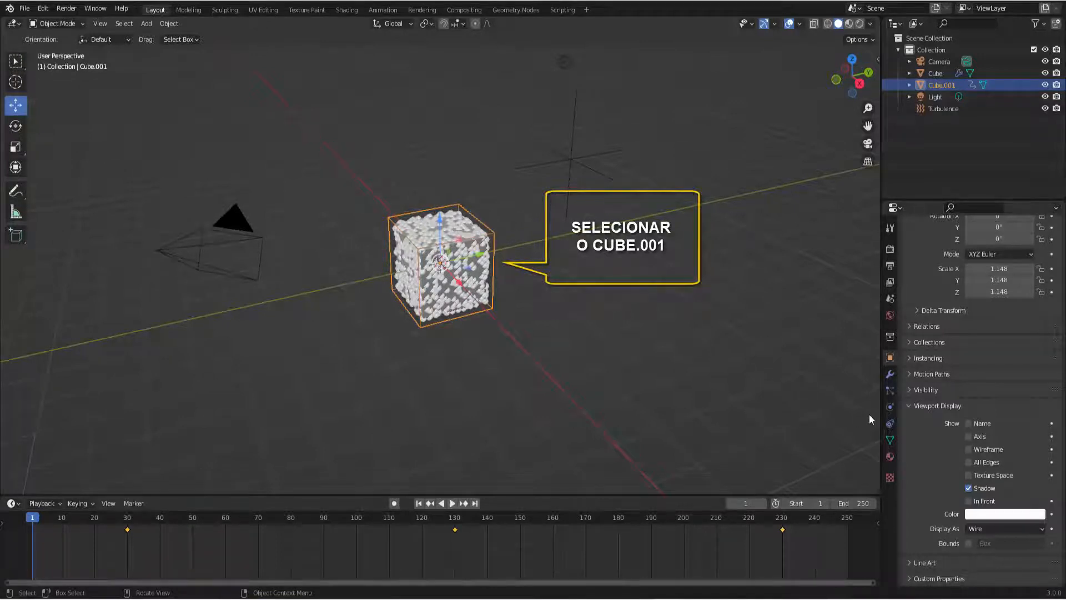
Add Collision physics to the wireframe cube with particle Permeability 1.0 and Field Absorption 1.0
{"action": "left_click", "coordinate": [890, 406]}
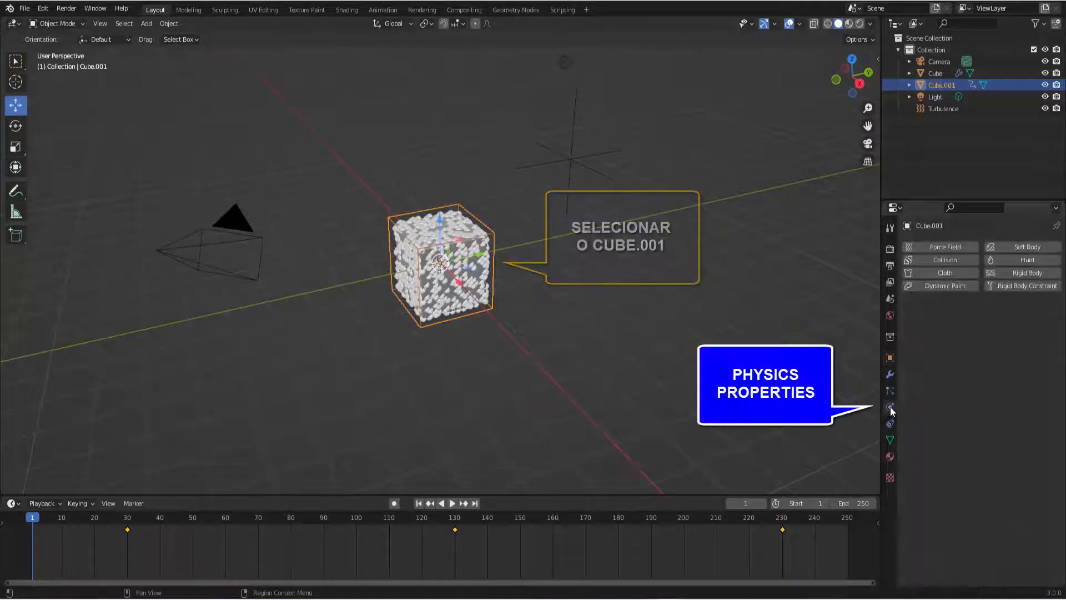
{"action": "left_click", "coordinate": [955, 259]}
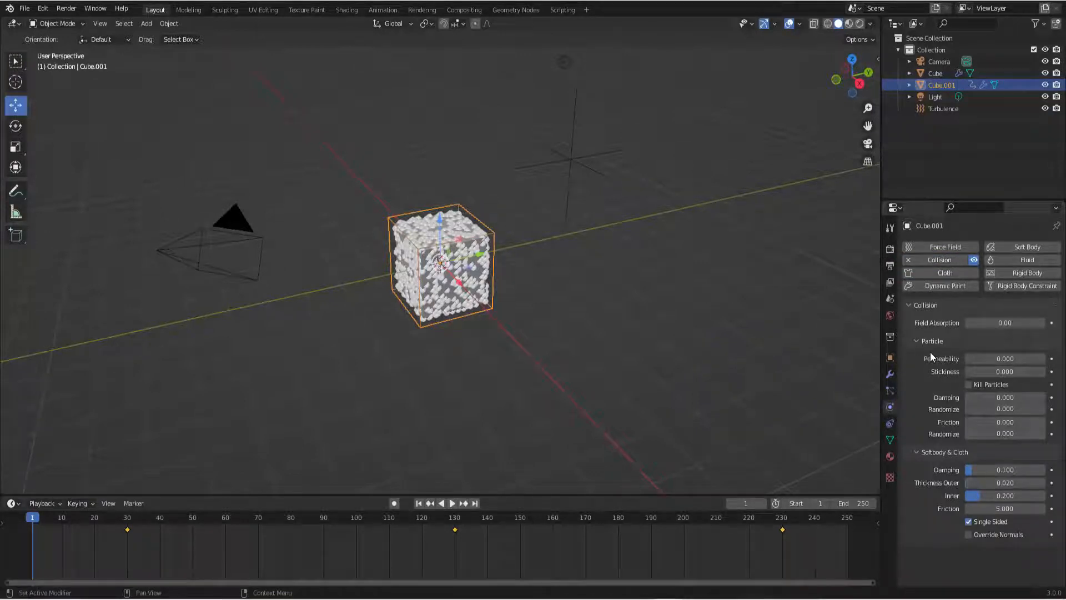
{"action": "left_click", "coordinate": [1004, 358]}
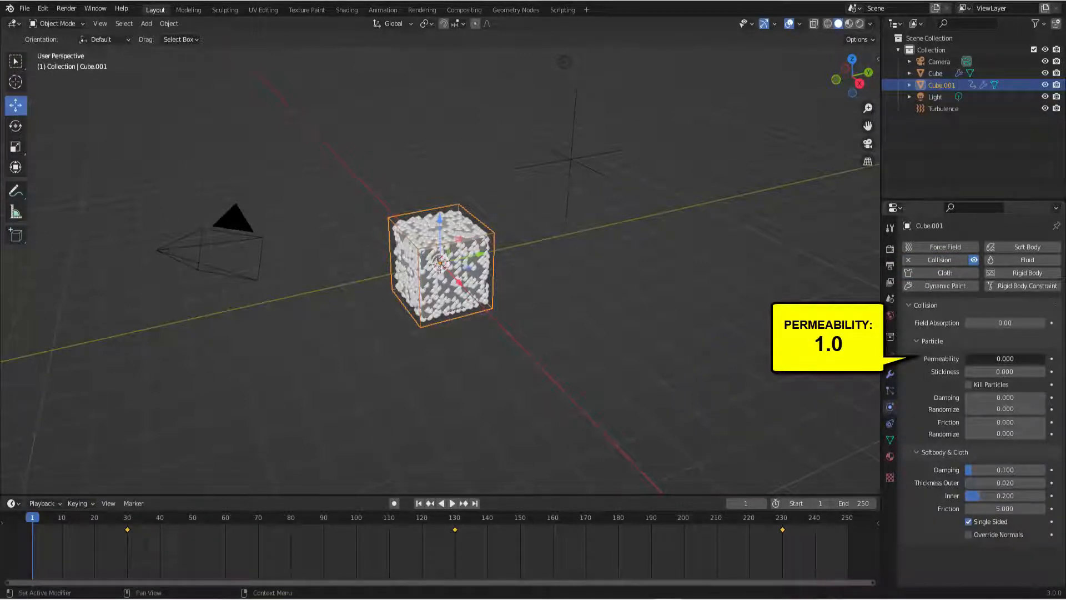
{"action": "left_click_drag", "start_coordinate": [1003, 358], "coordinate": [1046, 358]}
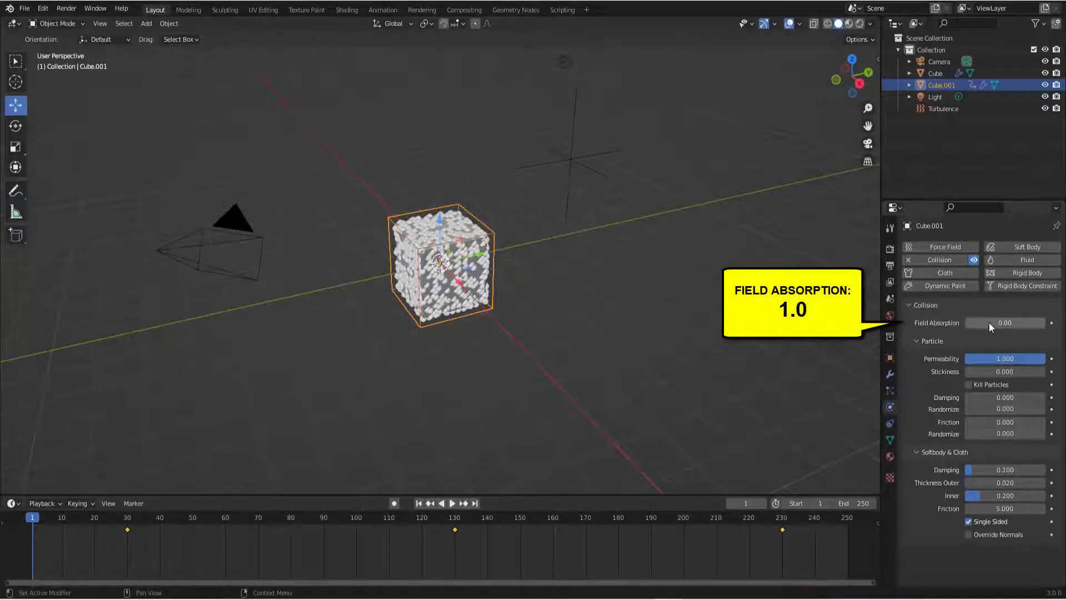
{"action": "left_click_drag", "start_coordinate": [988, 322], "coordinate": [1046, 323]}
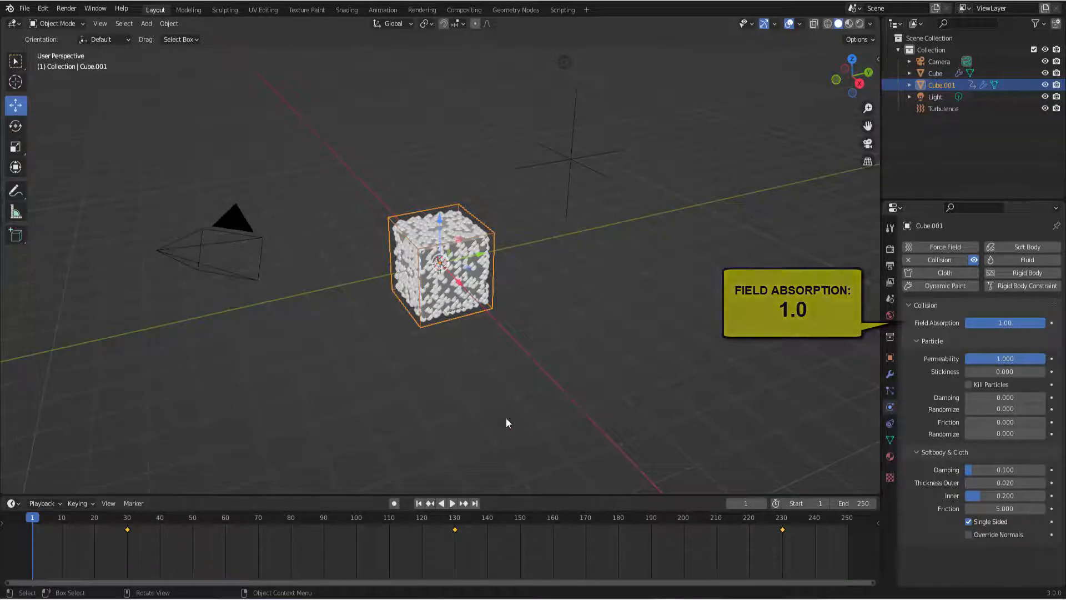
Play the animation to check how the collision cube holds back the particles, and return to frame 1
{"action": "left_click", "coordinate": [453, 503]}
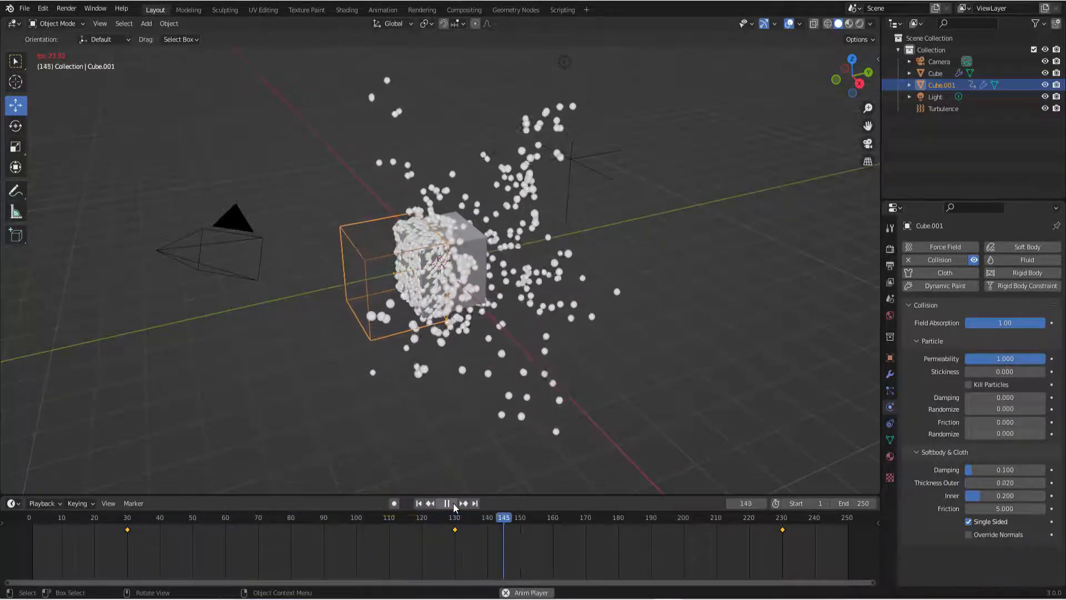
{"action": "left_click", "coordinate": [447, 503]}
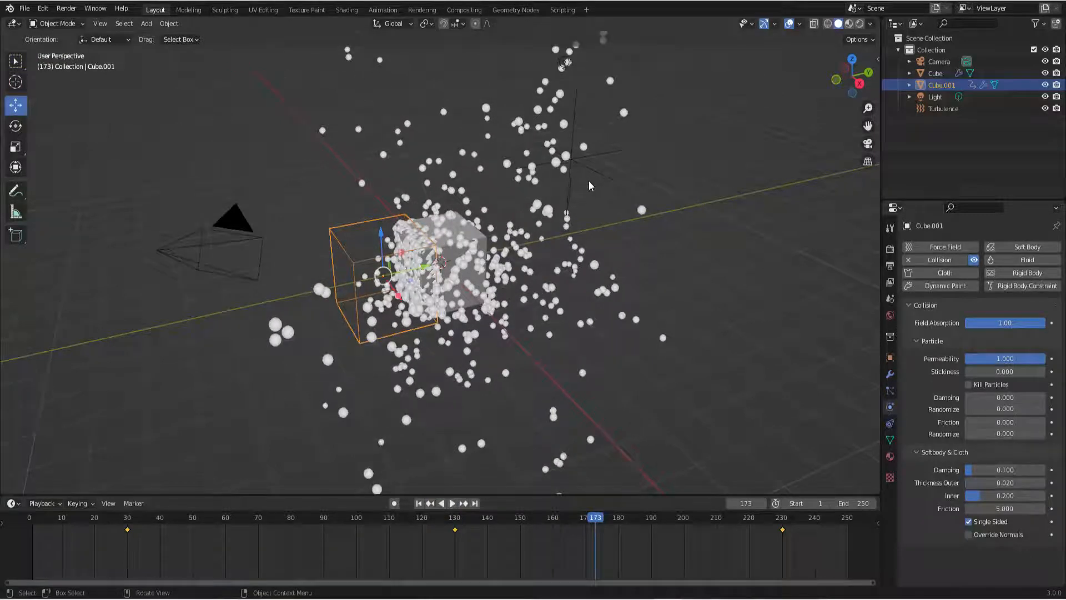
{"action": "left_click", "coordinate": [419, 503]}
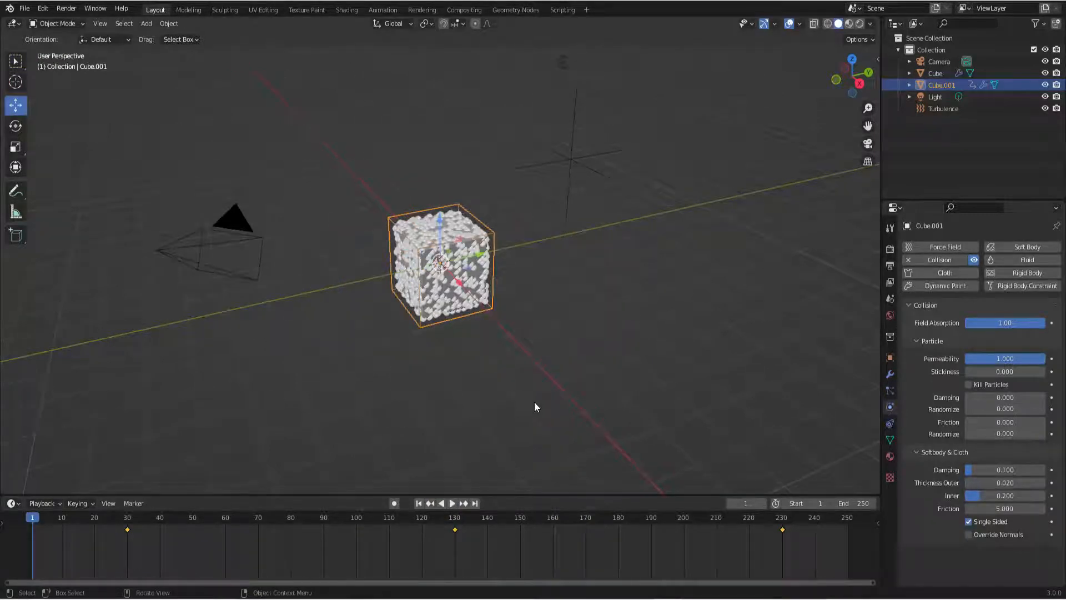
Set Render As to None in the inner cube's particle system
{"action": "left_click", "coordinate": [473, 267]}
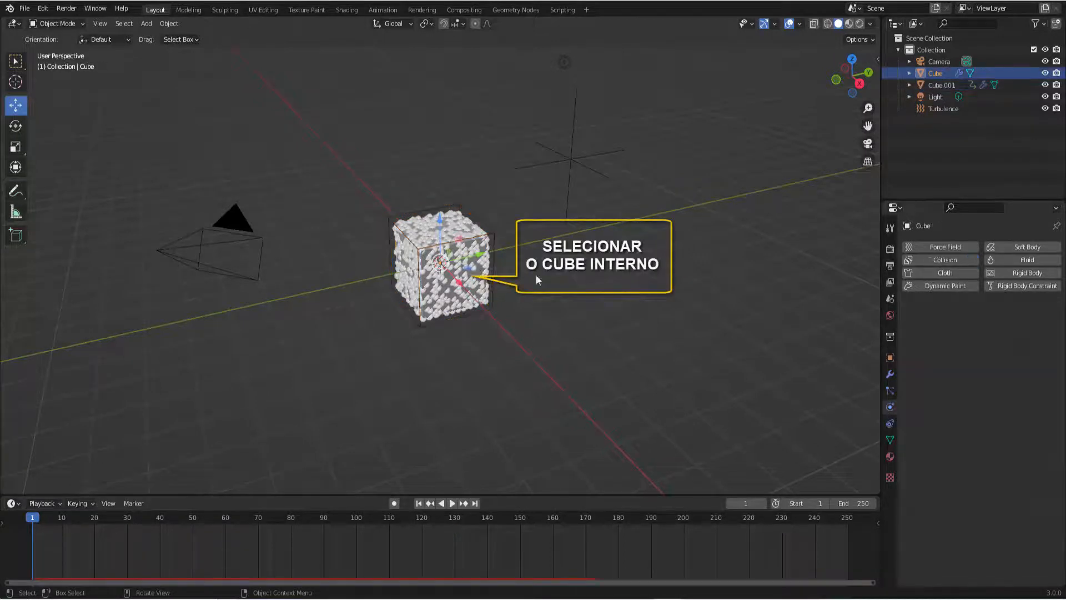
{"action": "left_click", "coordinate": [890, 390]}
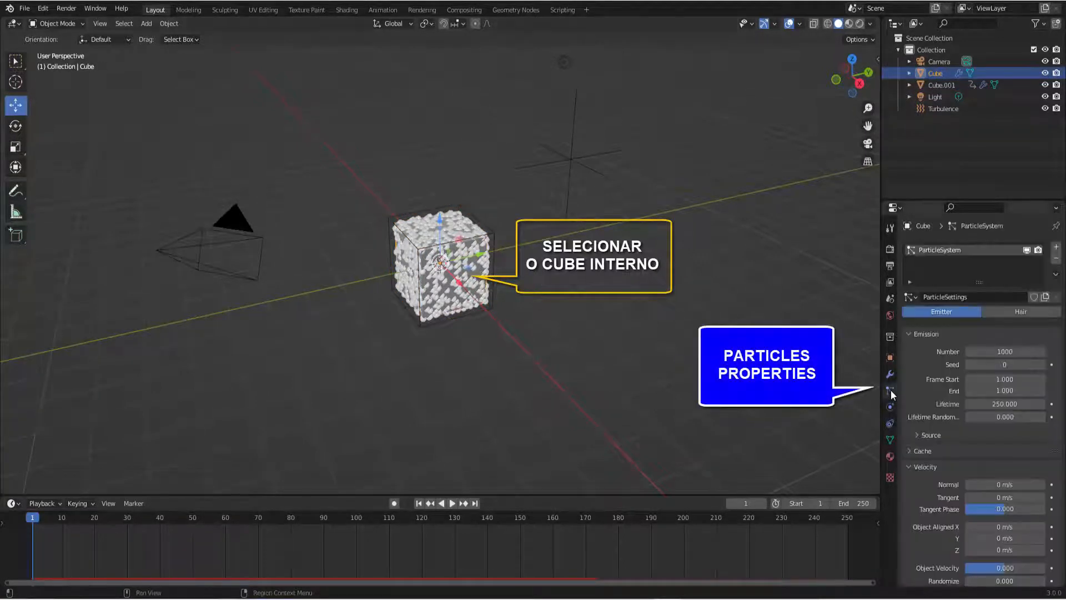
{"action": "scroll", "coordinate": [936, 427], "scroll_direction": "down", "scroll_amount": 6}
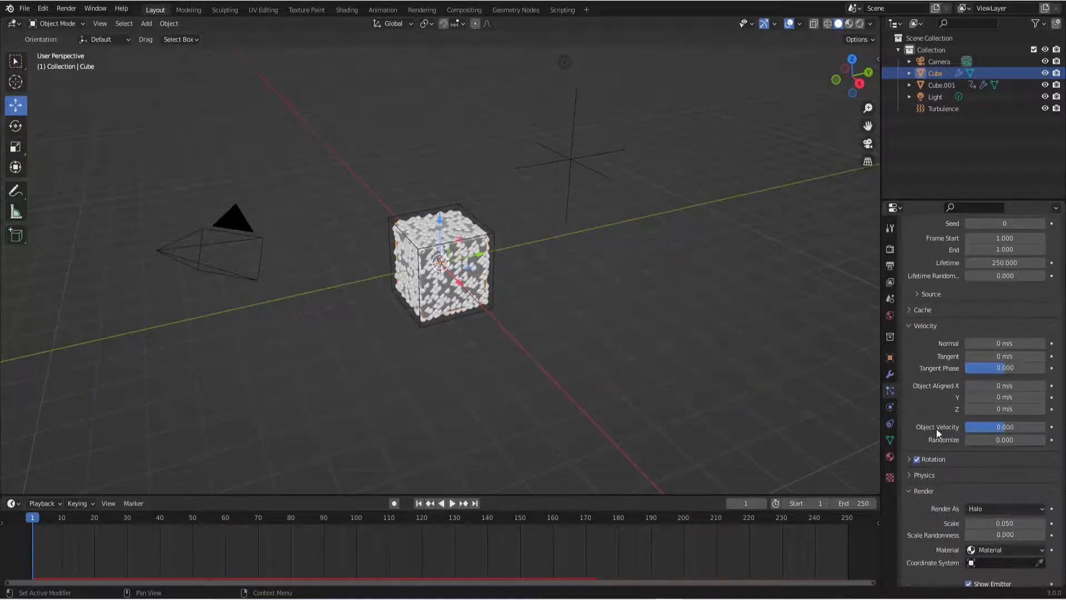
{"action": "left_click", "coordinate": [978, 510]}
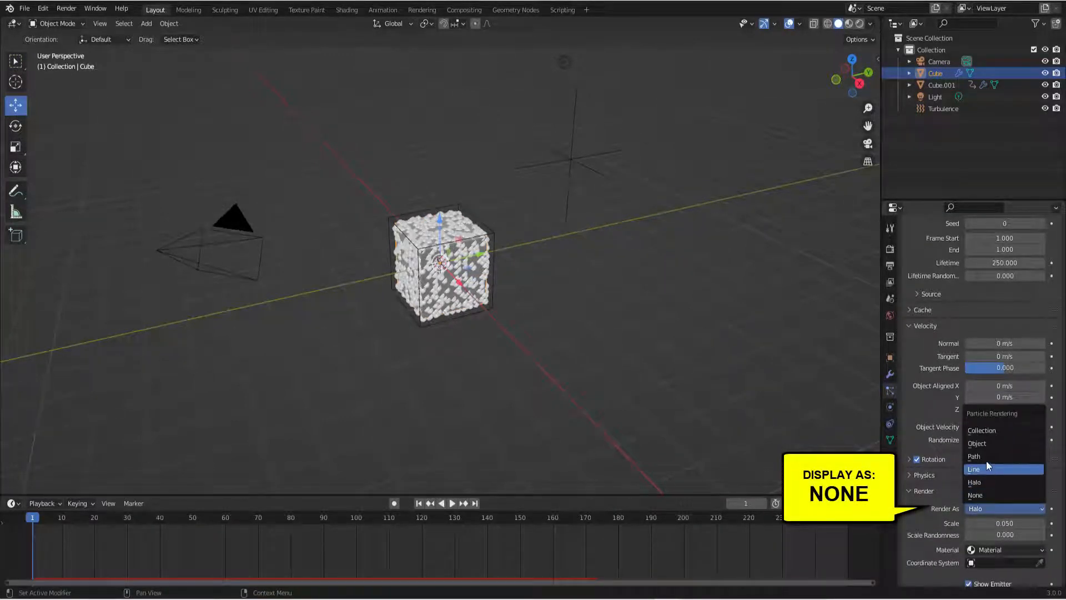
{"action": "left_click", "coordinate": [978, 494]}
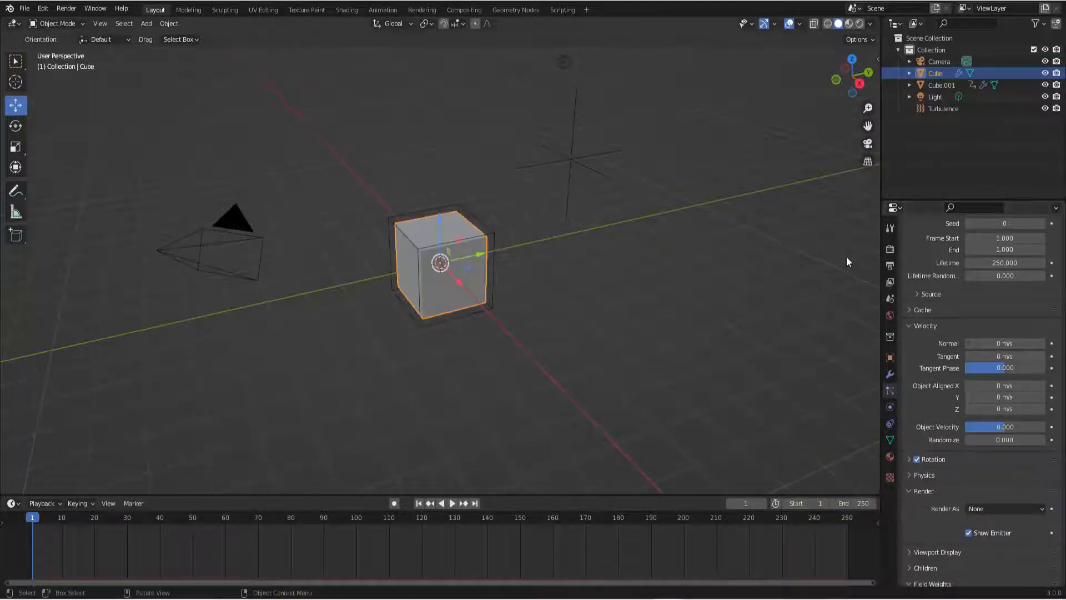
Add a Subdivision Surface modifier to the inner cube, using the Simple type with viewport level 2
{"action": "left_click", "coordinate": [890, 375]}
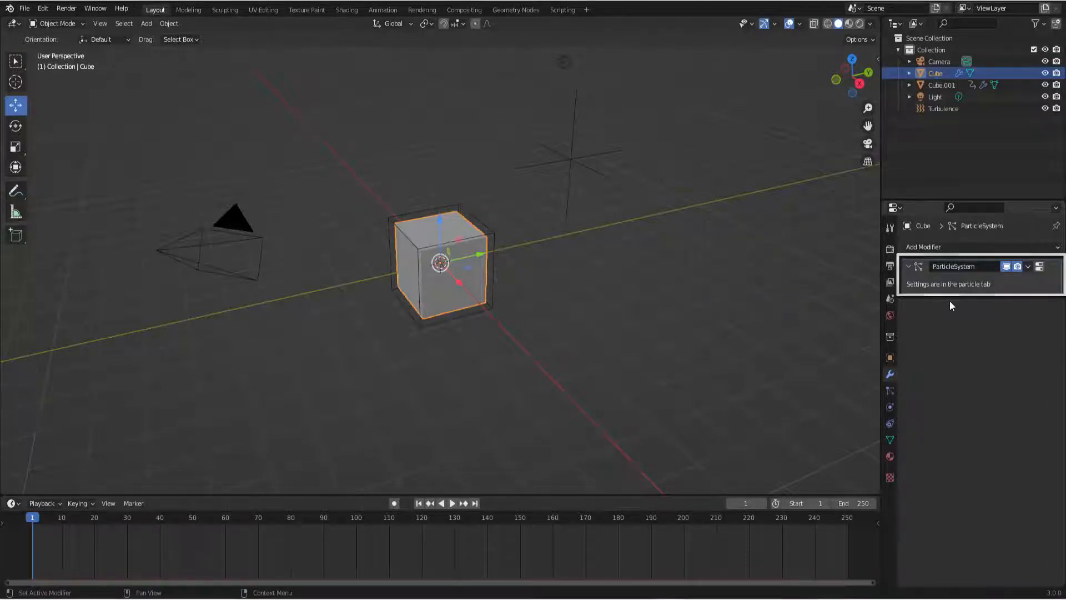
{"action": "left_click", "coordinate": [946, 245]}
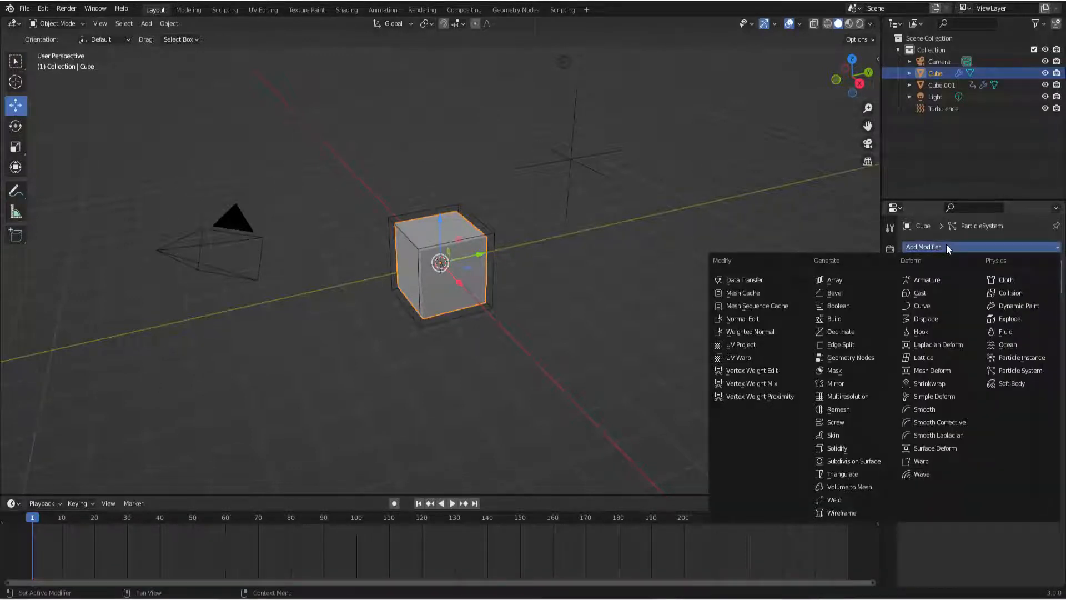
{"action": "left_click", "coordinate": [844, 462]}
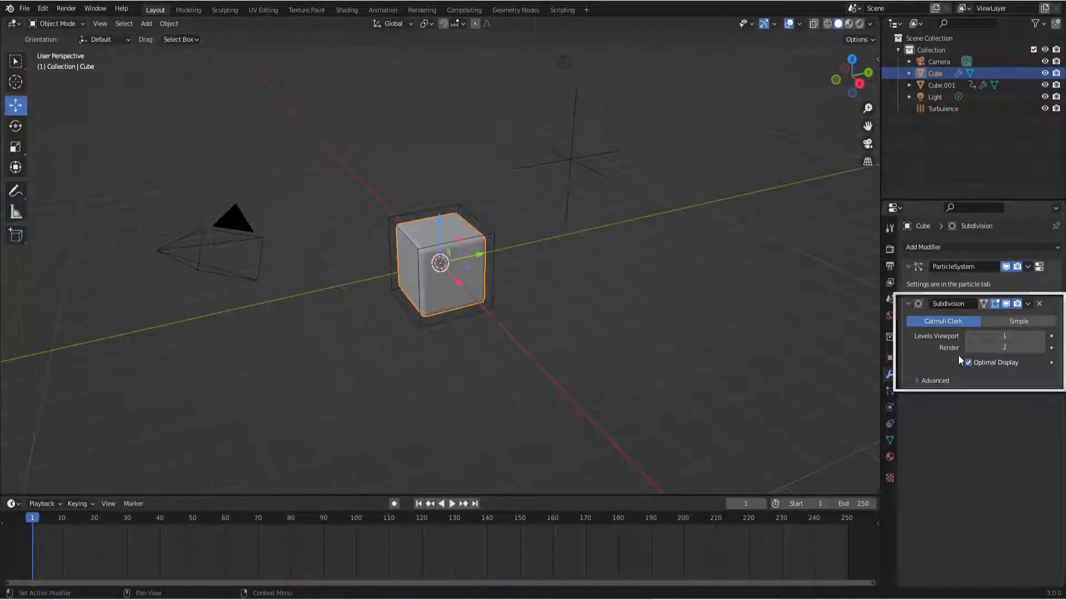
{"action": "left_click", "coordinate": [1042, 335]}
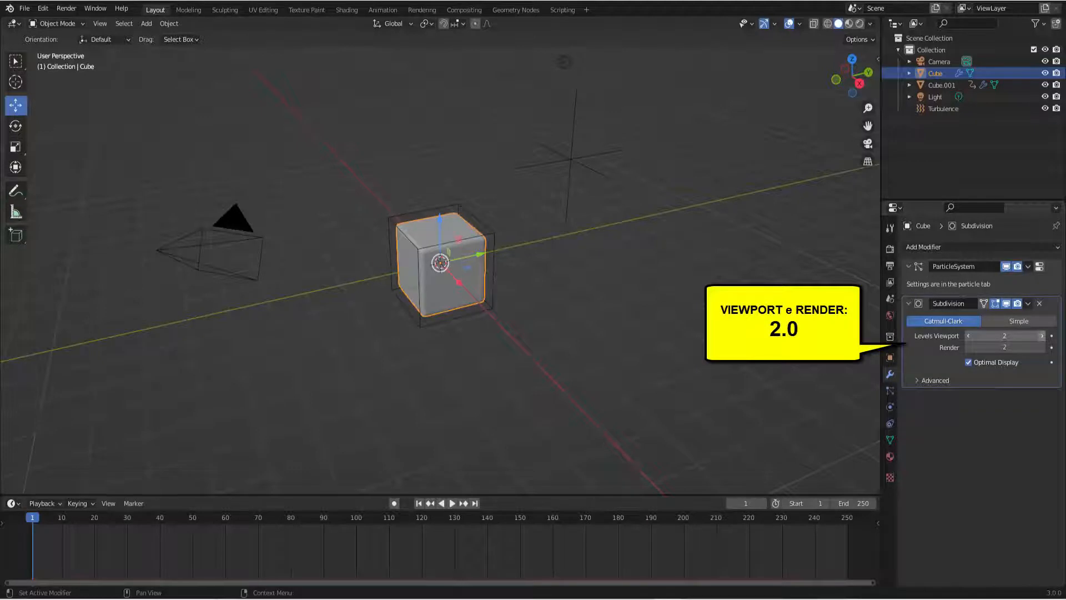
{"action": "left_click", "coordinate": [1014, 321]}
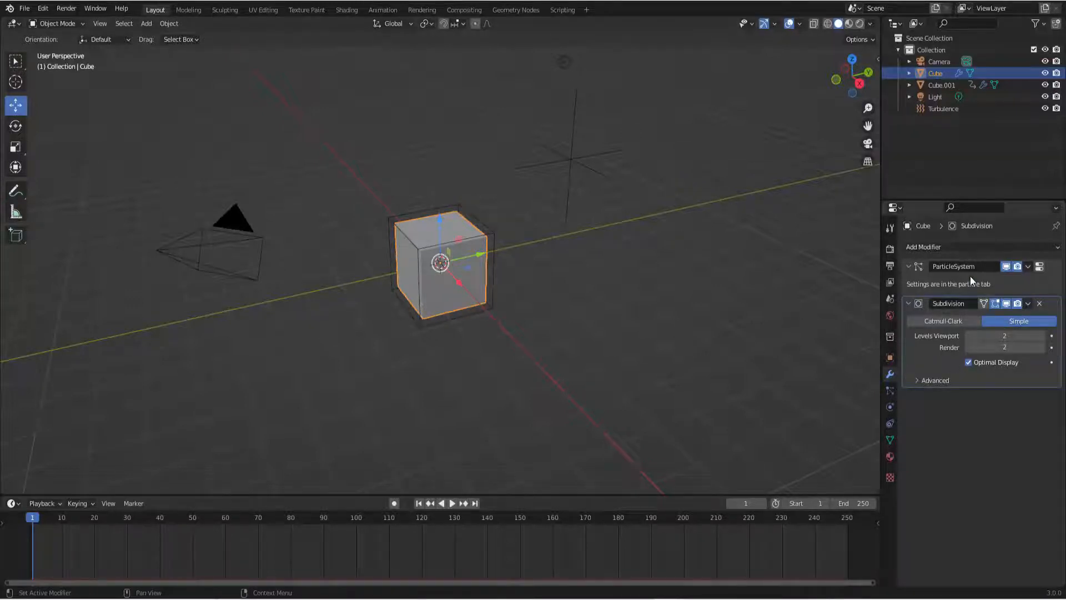
Go to frame 30 and add an Explode modifier to the inner cube
{"action": "left_click", "coordinate": [964, 248]}
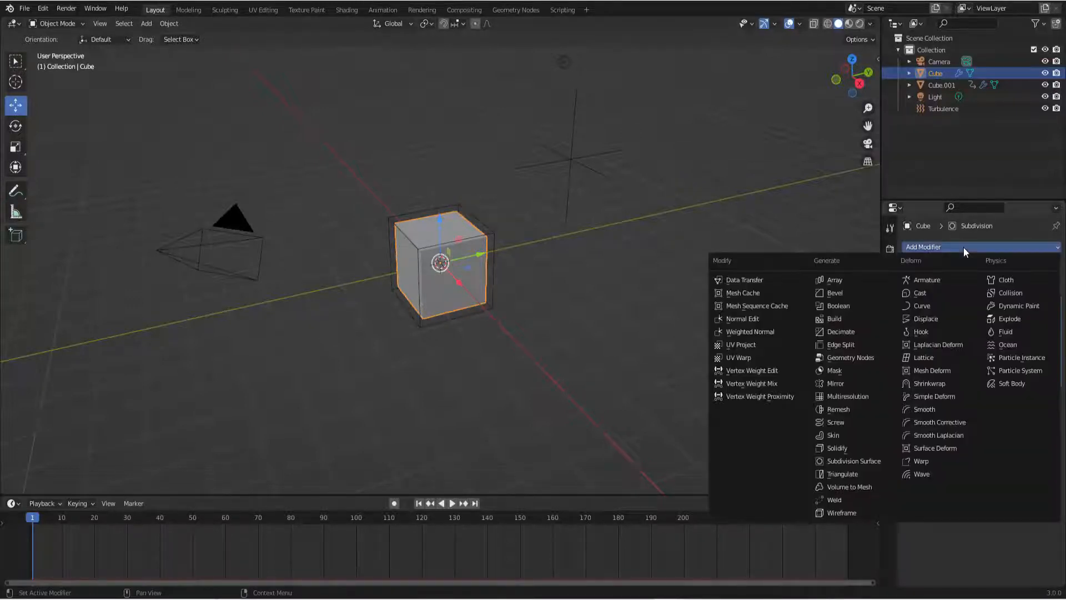
{"action": "left_click", "coordinate": [1013, 319]}
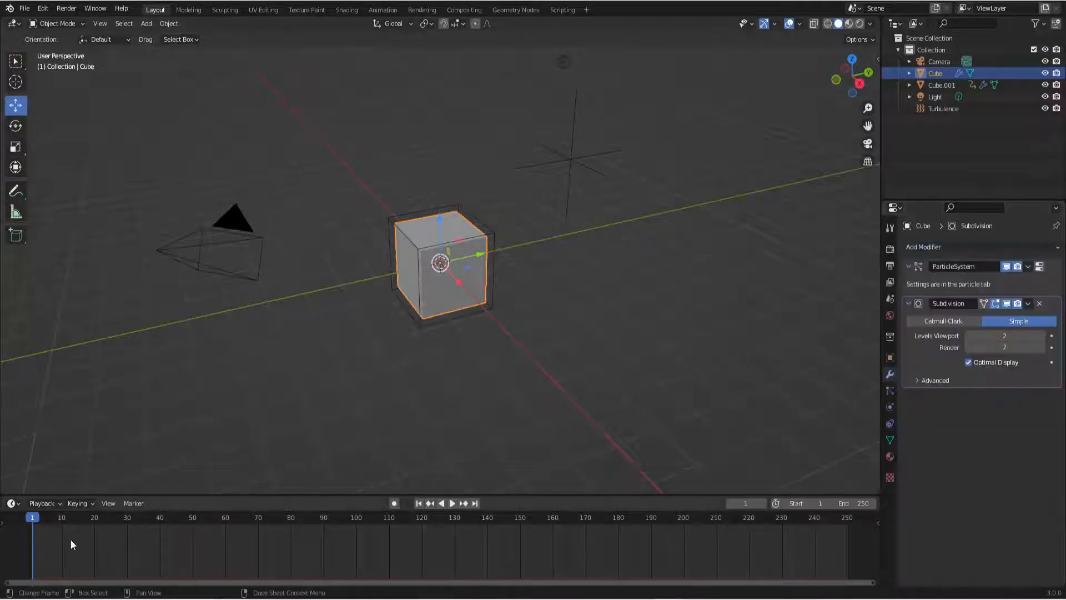
{"action": "left_click", "coordinate": [127, 518]}
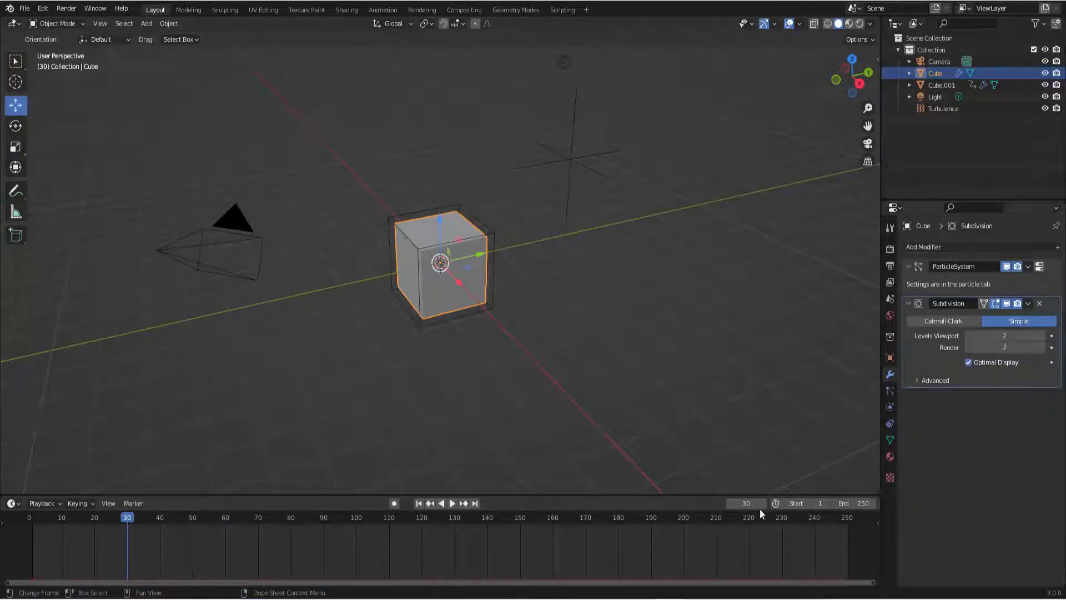
{"action": "left_click", "coordinate": [954, 246]}
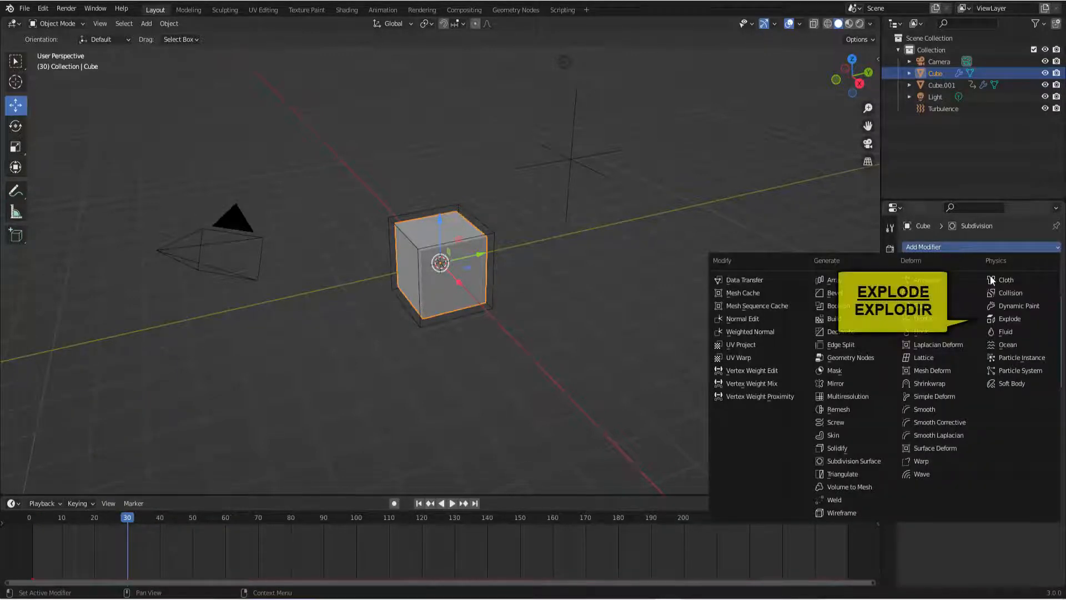
{"action": "left_click", "coordinate": [1011, 321]}
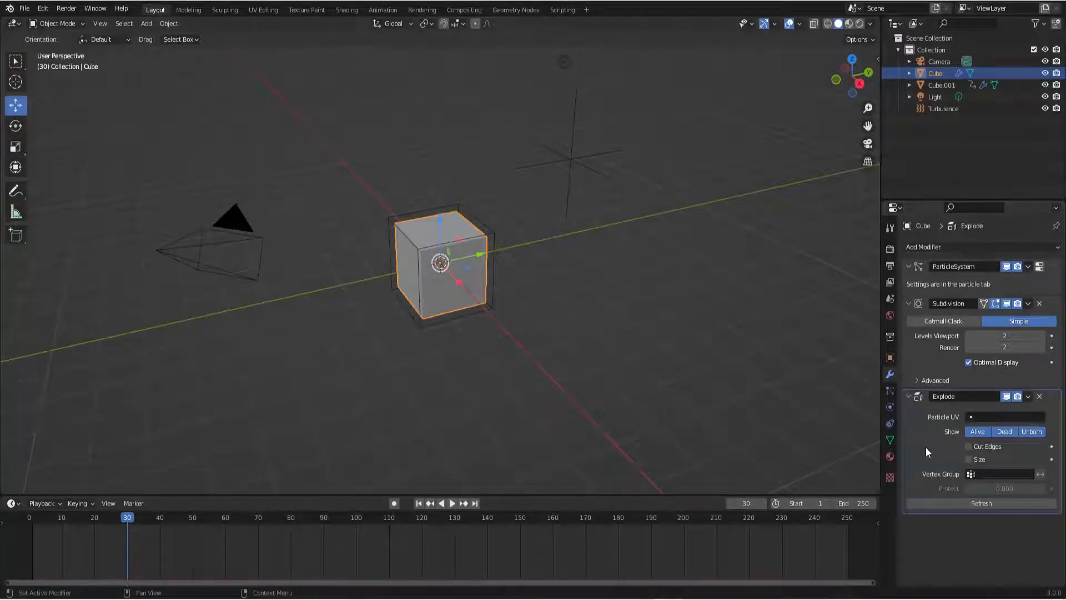
Play the animation from the first frame to check the exploding cube fragments, and rewind to frame 1
{"action": "key", "text": "shift+Left"}
{"action": "left_click", "coordinate": [452, 503]}
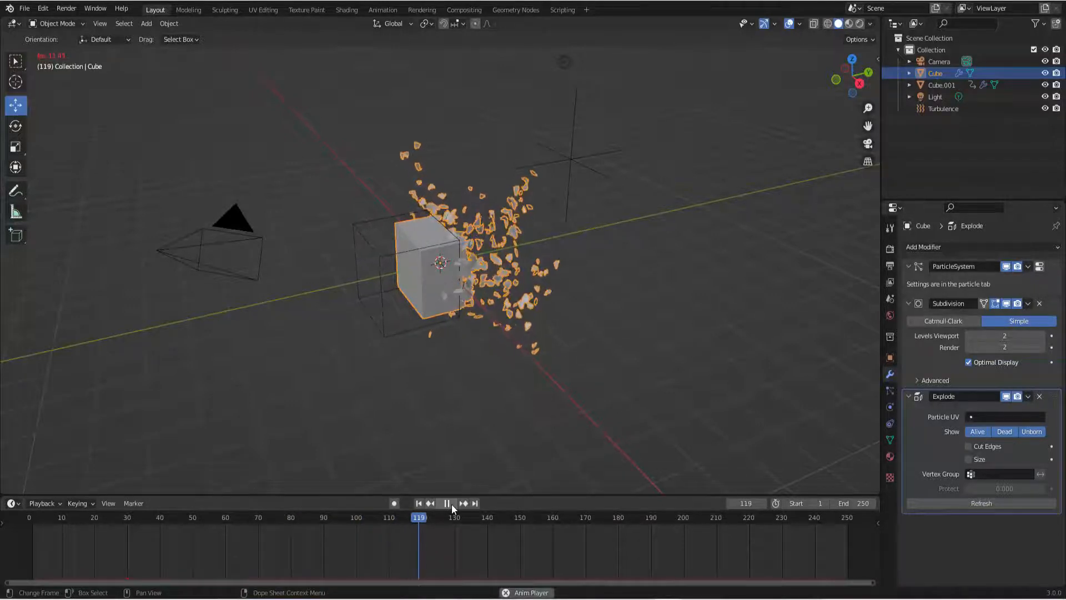
{"action": "left_click", "coordinate": [451, 504]}
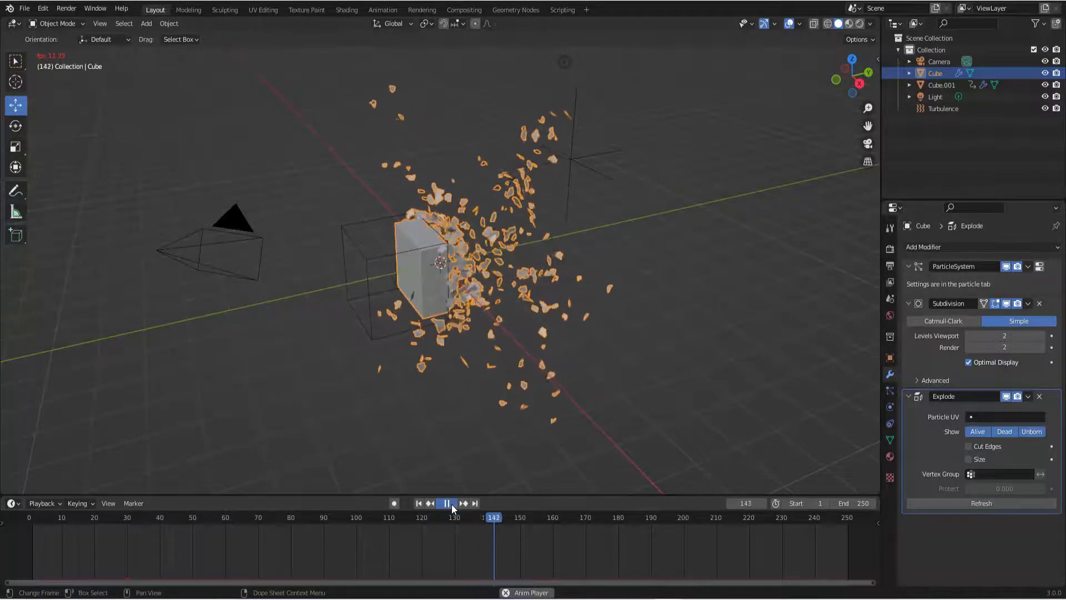
{"action": "key", "text": "shift+Left"}
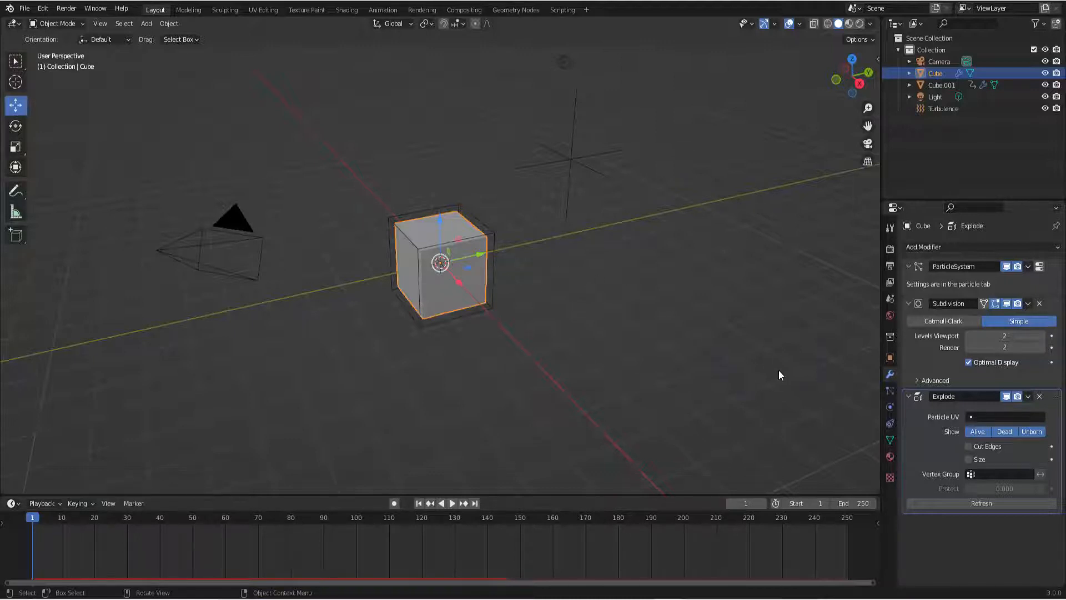
Set the emission Number of the inner cube's particle system to 6000
{"action": "left_click", "coordinate": [889, 391]}
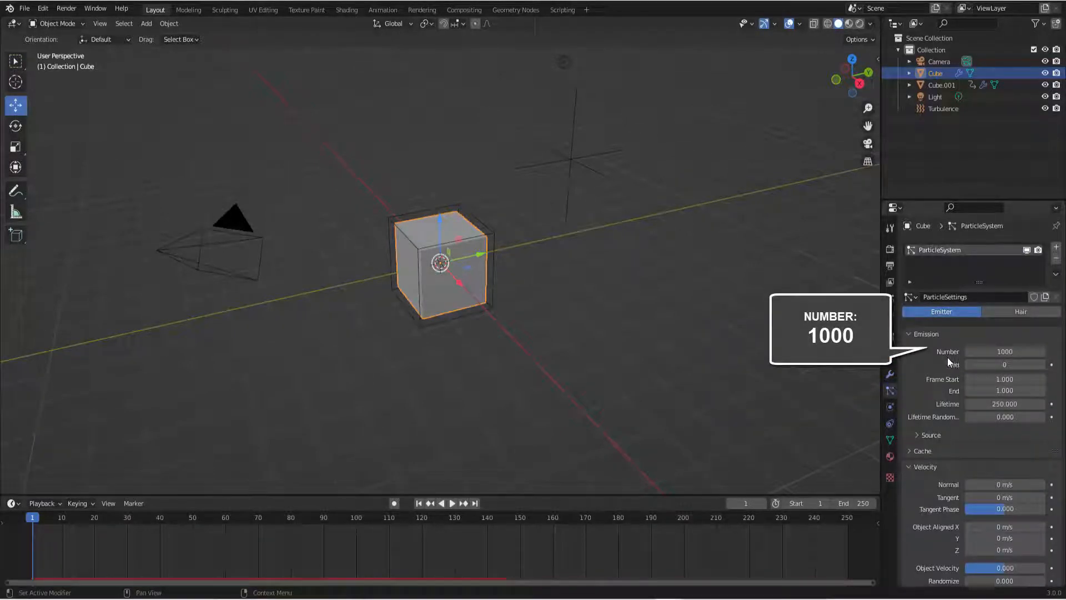
{"action": "left_click", "coordinate": [992, 352]}
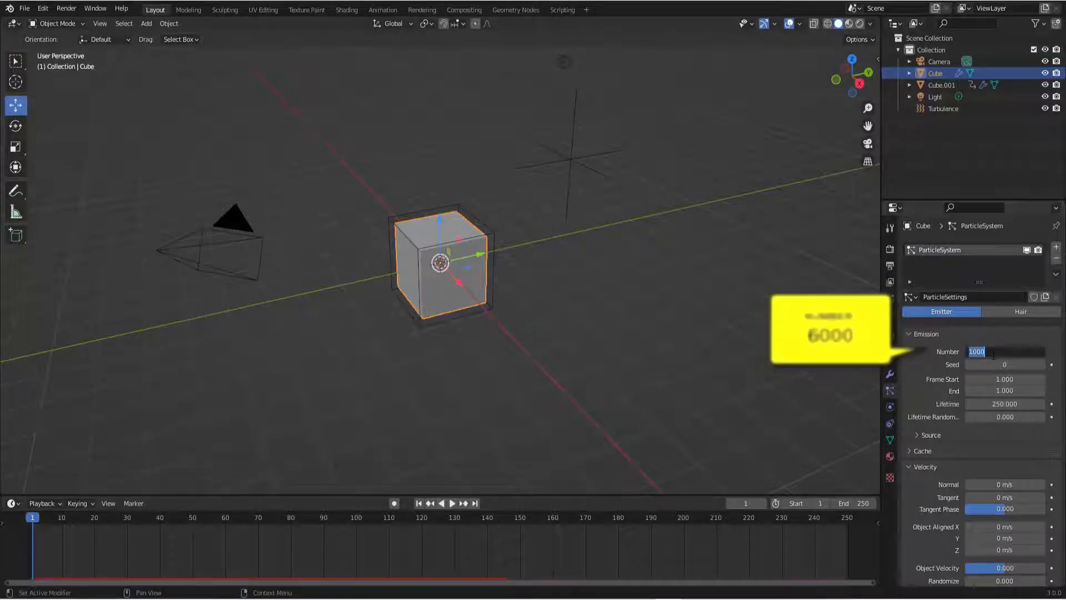
{"action": "type", "text": "60"}
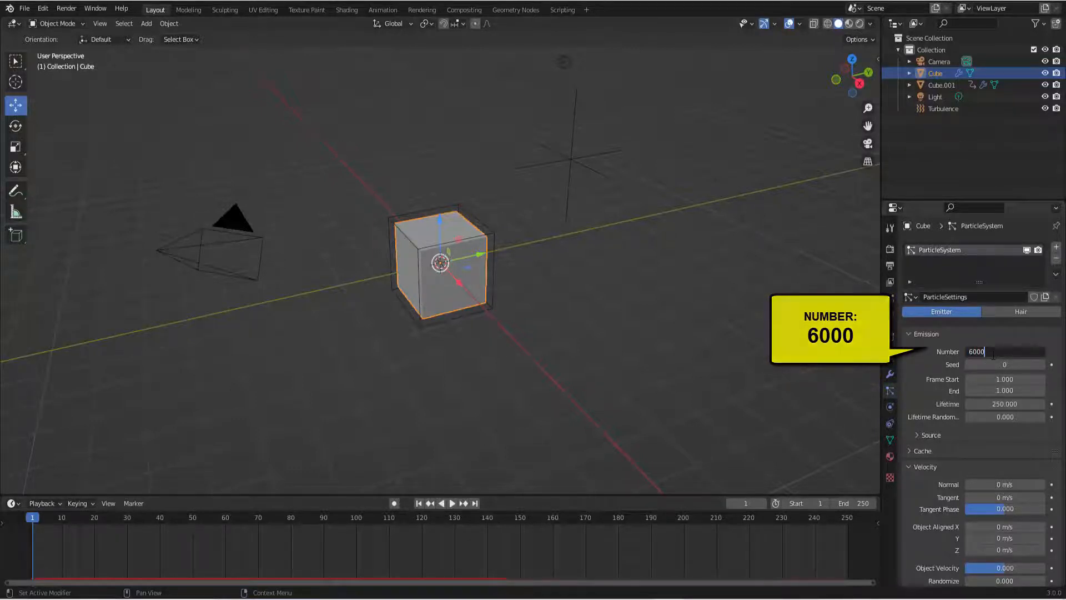
{"action": "key", "text": "Return"}
Play the animation with the denser particles, inspect the fragments from another angle, and rewind to frame 1
{"action": "left_click", "coordinate": [452, 503]}
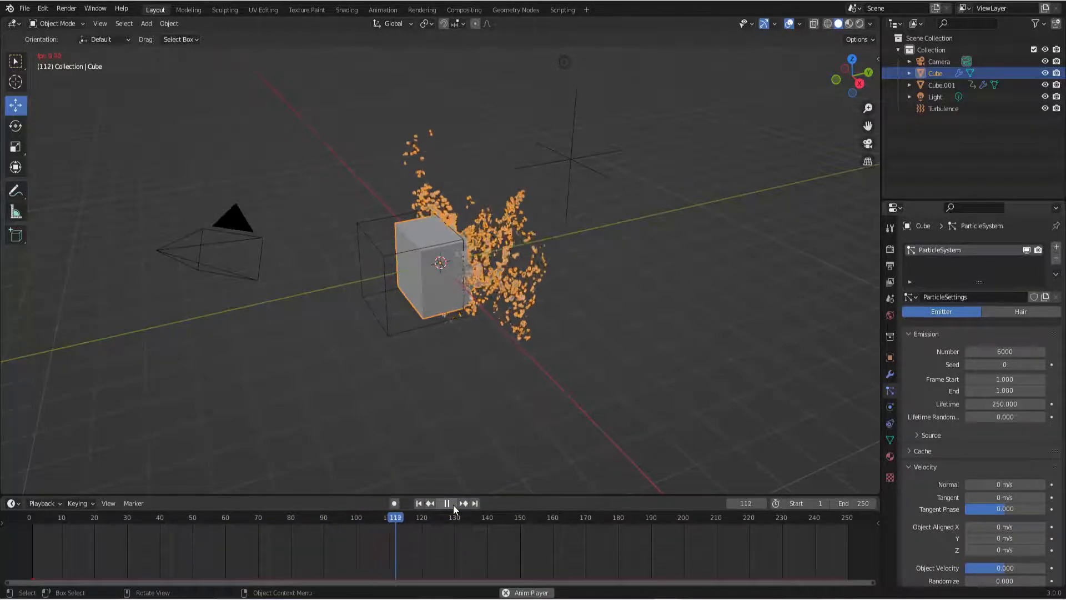
{"action": "left_click", "coordinate": [452, 504]}
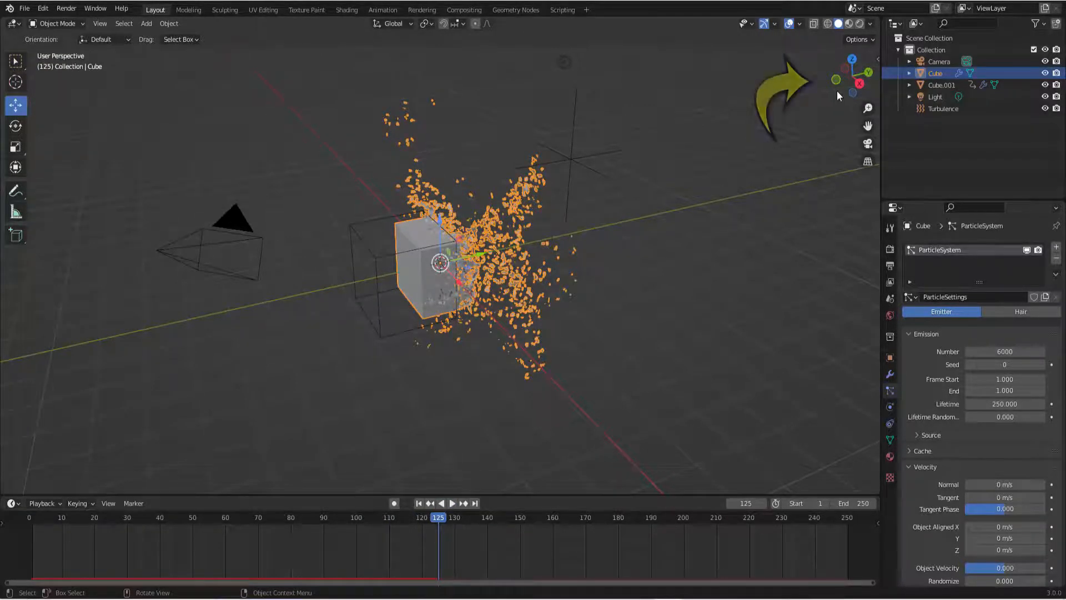
{"action": "left_click_drag", "start_coordinate": [840, 85], "coordinate": [813, 90]}
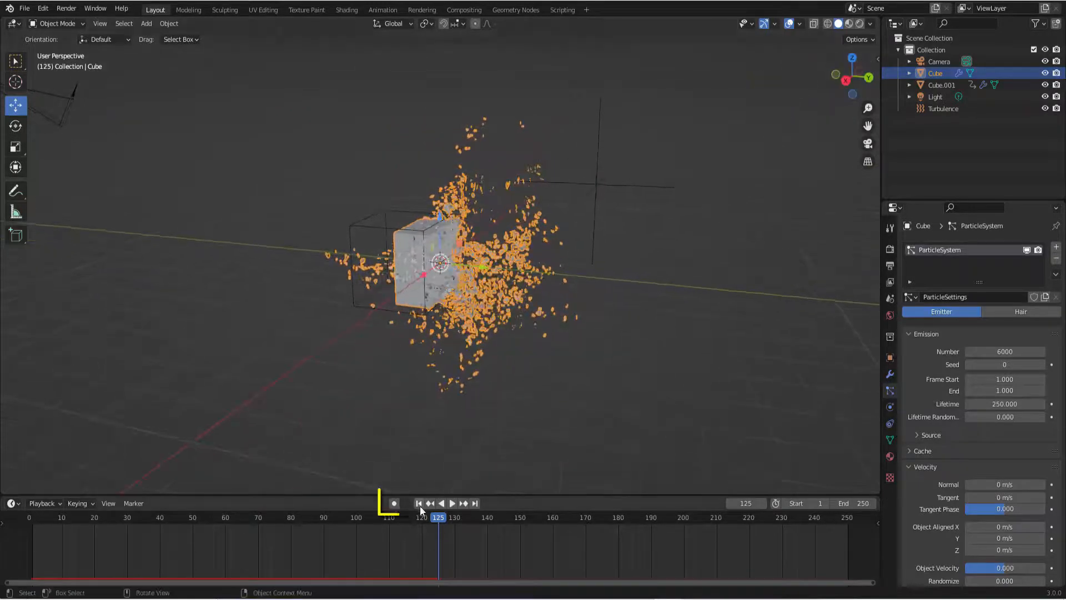
{"action": "left_click", "coordinate": [419, 503]}
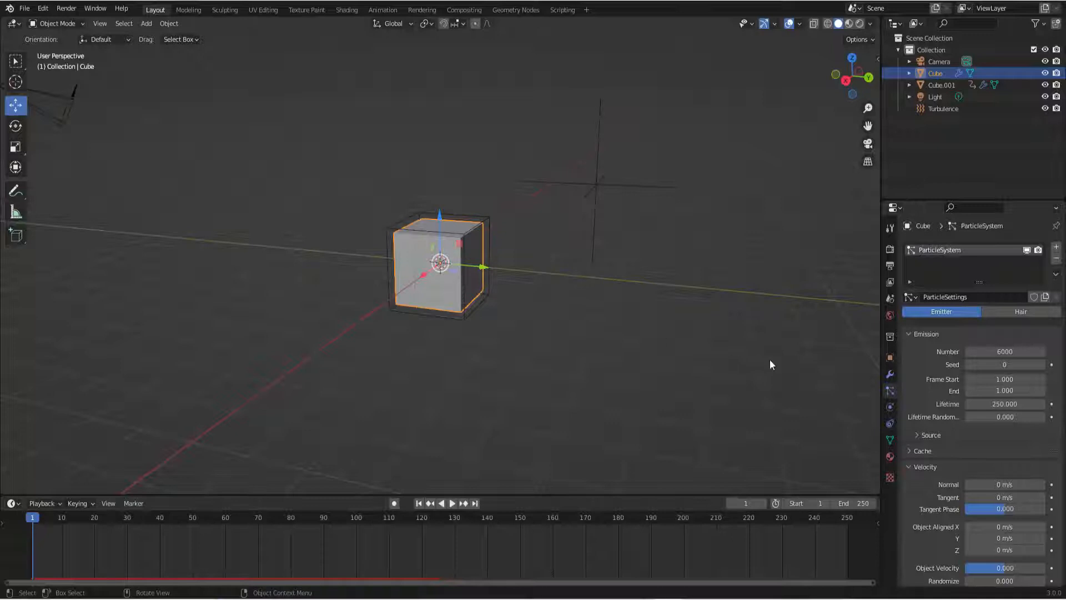
Collapse the inner cube's existing modifiers and add a Solidify modifier after Explode
{"action": "left_click", "coordinate": [890, 374]}
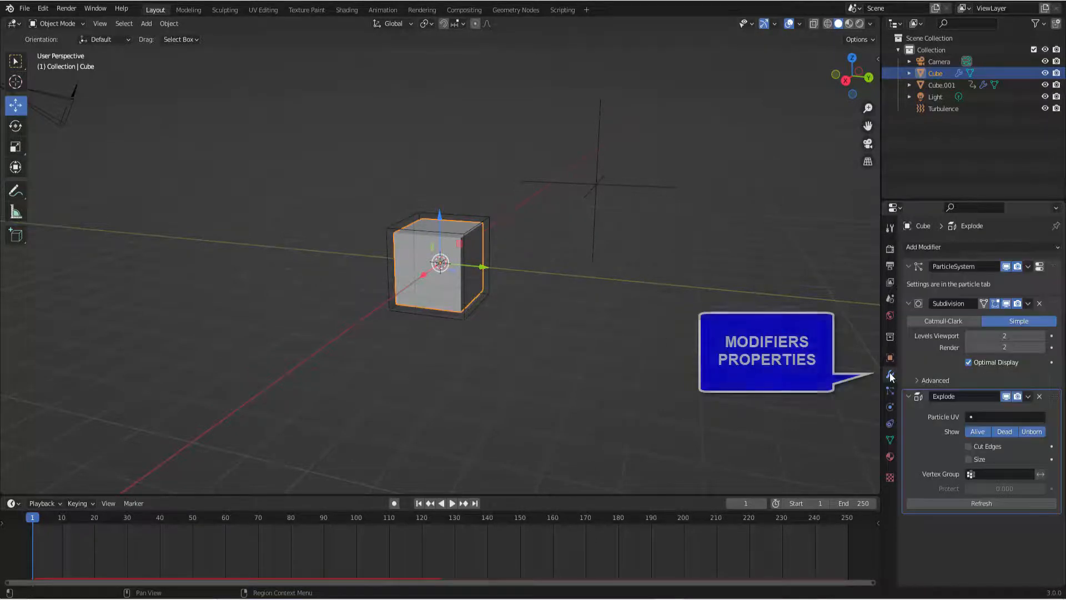
{"action": "left_click", "coordinate": [907, 396]}
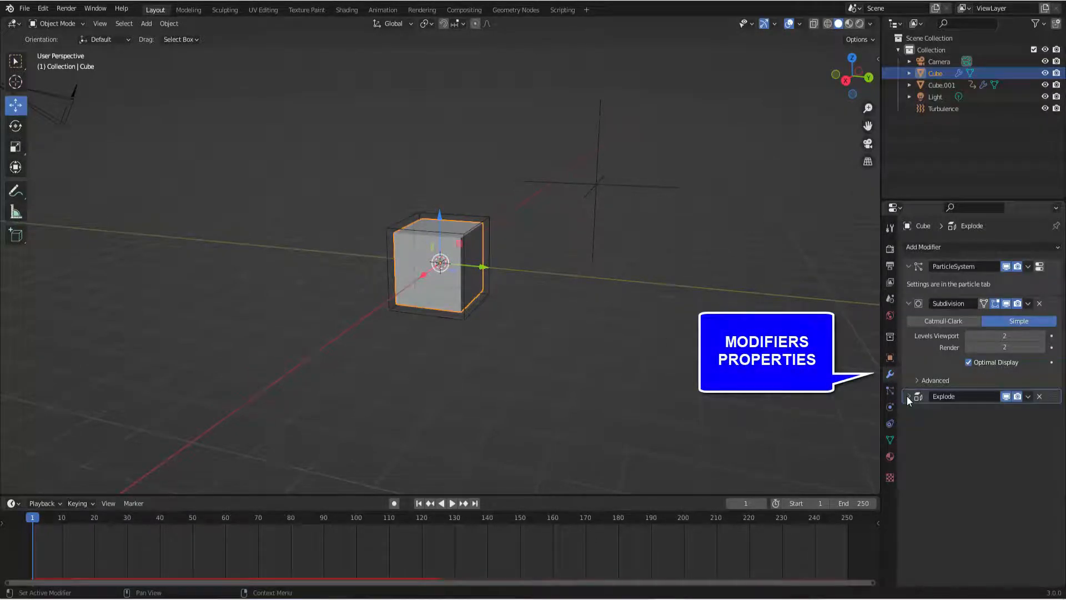
{"action": "left_click", "coordinate": [909, 304]}
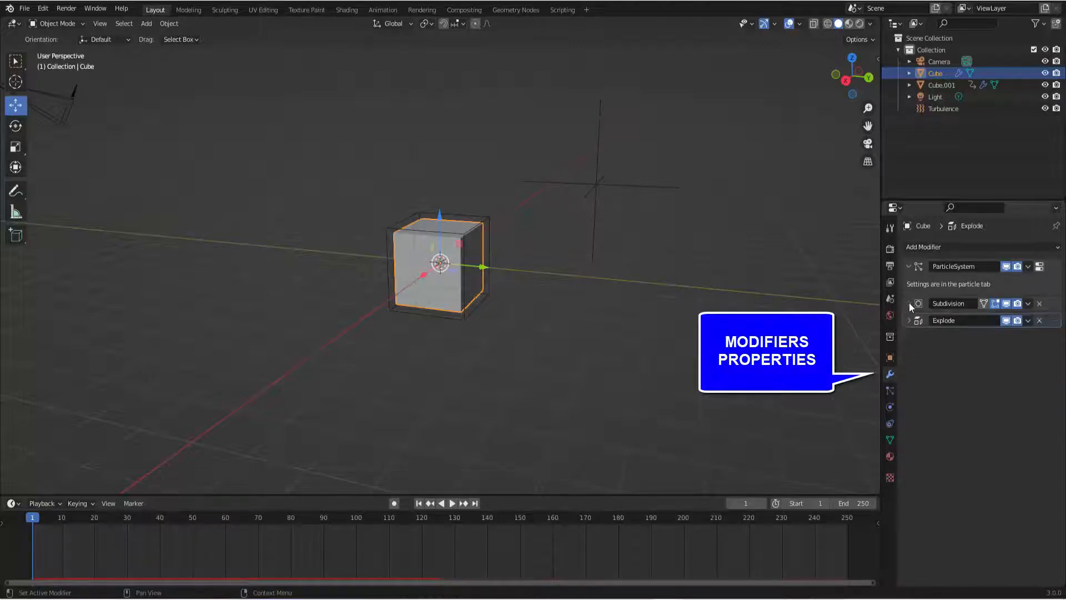
{"action": "left_click", "coordinate": [908, 266]}
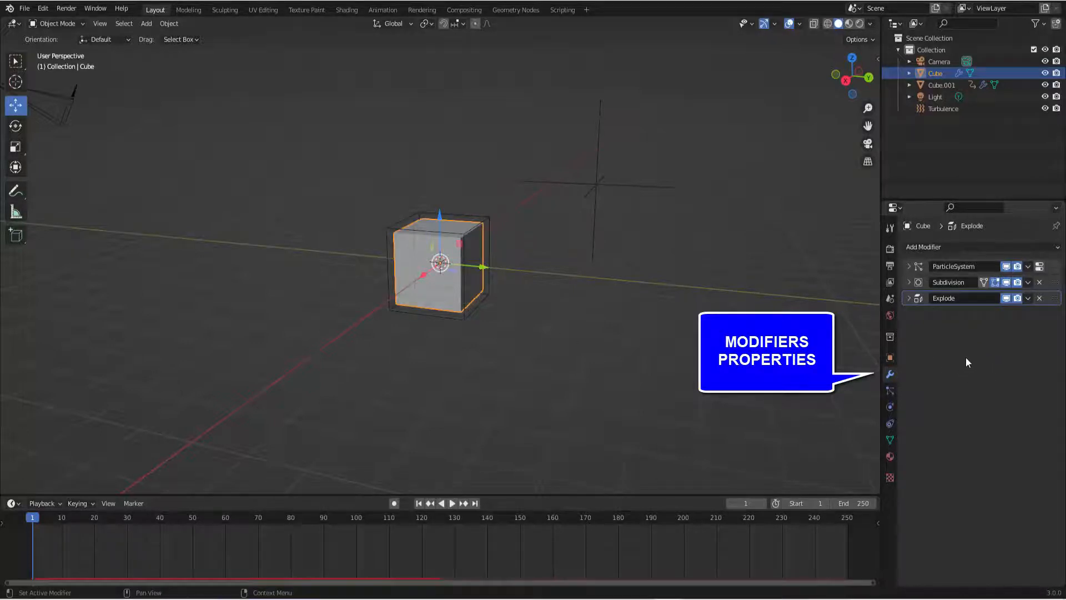
{"action": "left_click", "coordinate": [942, 248]}
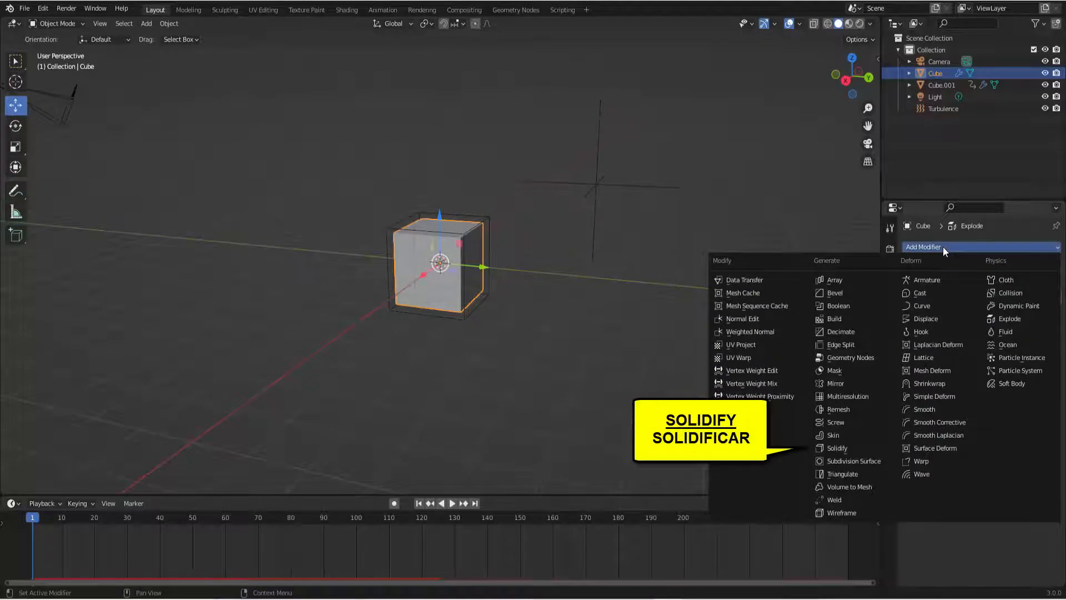
{"action": "left_click", "coordinate": [838, 448]}
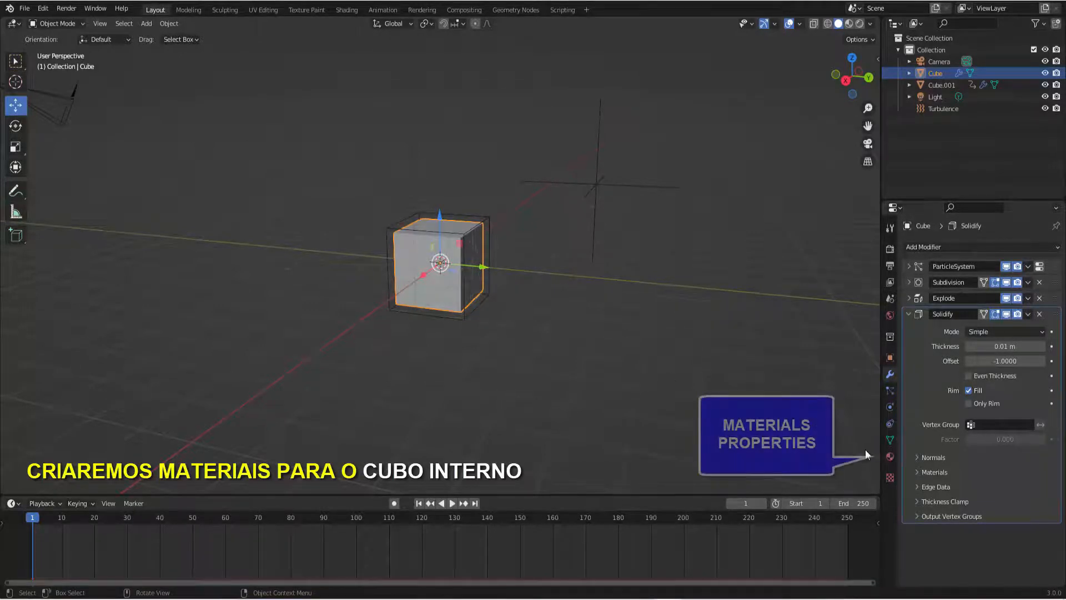
Add a second material slot to the inner cube with a new material and give it a red base color
{"action": "left_click", "coordinate": [889, 457]}
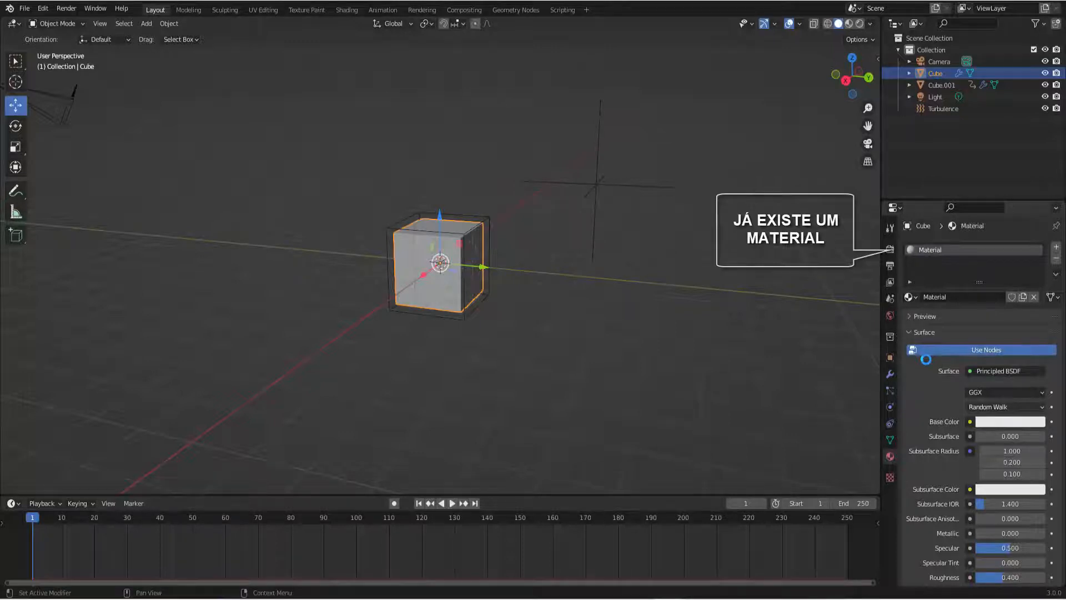
{"action": "left_click", "coordinate": [1056, 252]}
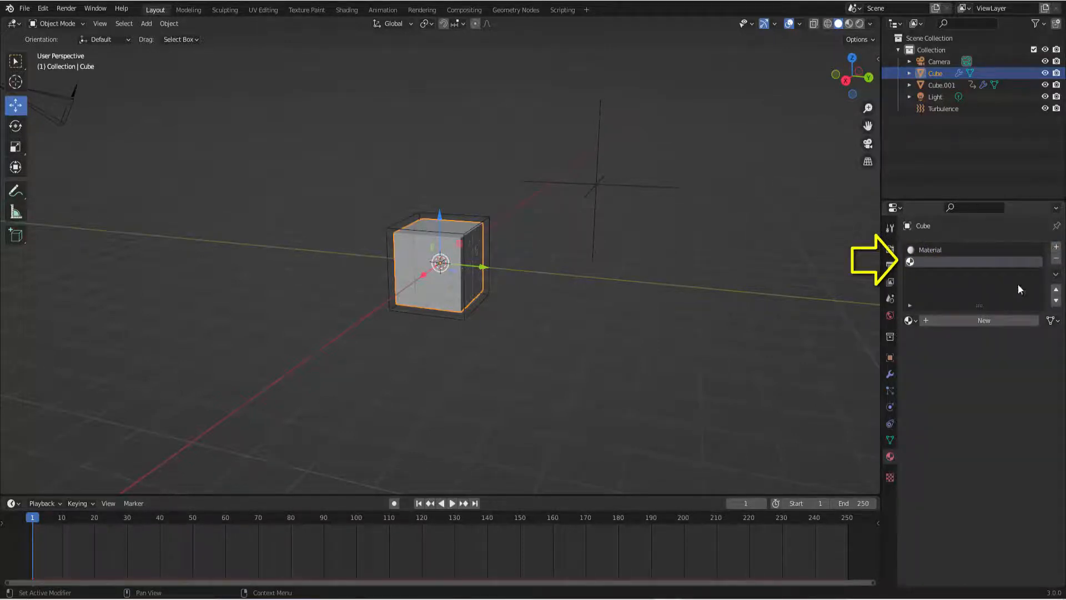
{"action": "left_click", "coordinate": [984, 321]}
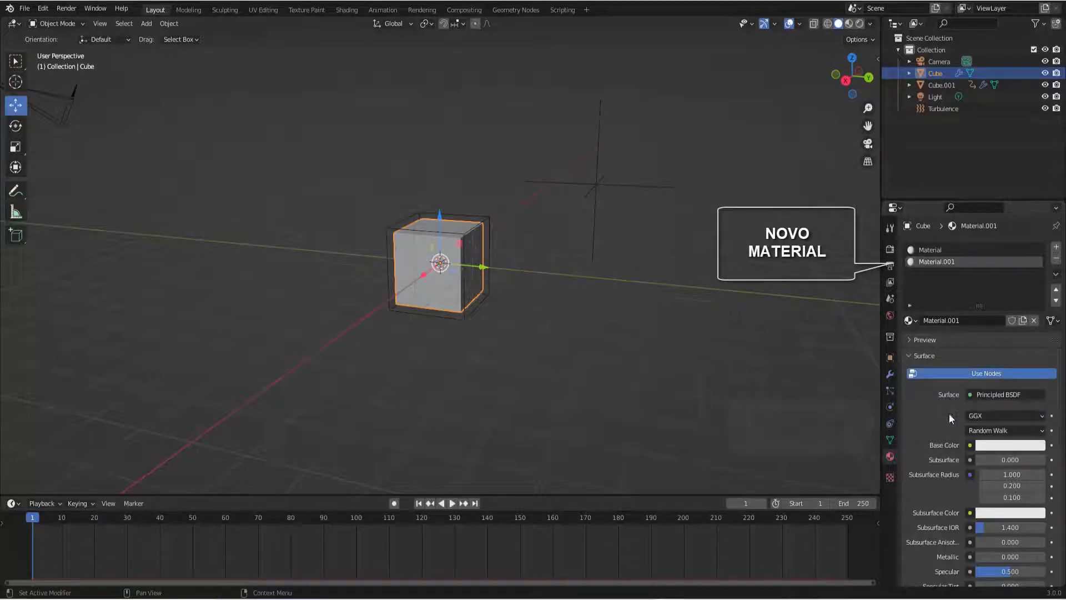
{"action": "left_click", "coordinate": [1005, 444]}
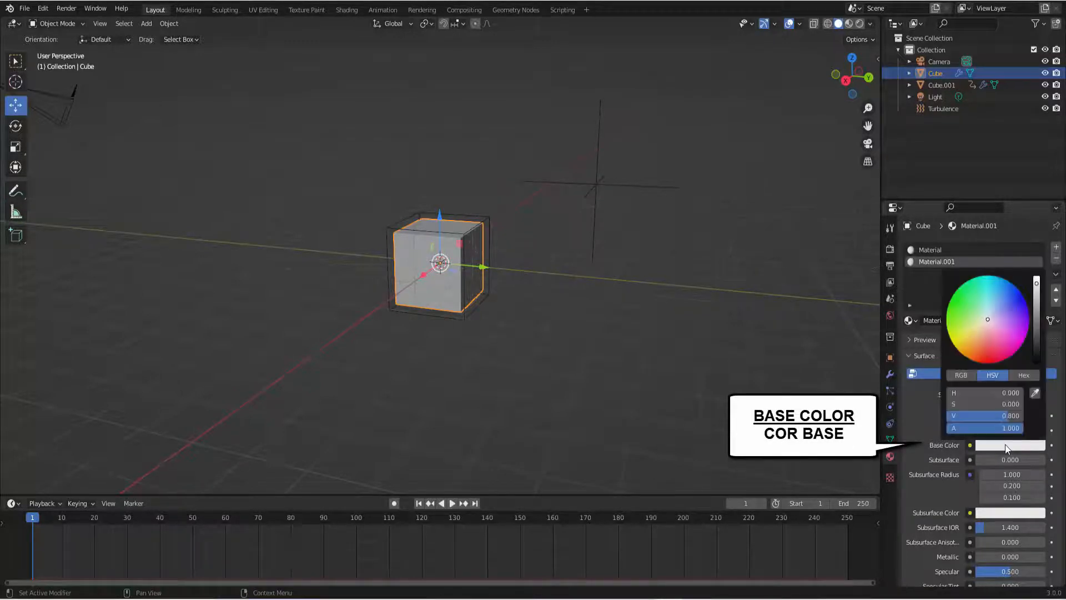
{"action": "left_click", "coordinate": [985, 359]}
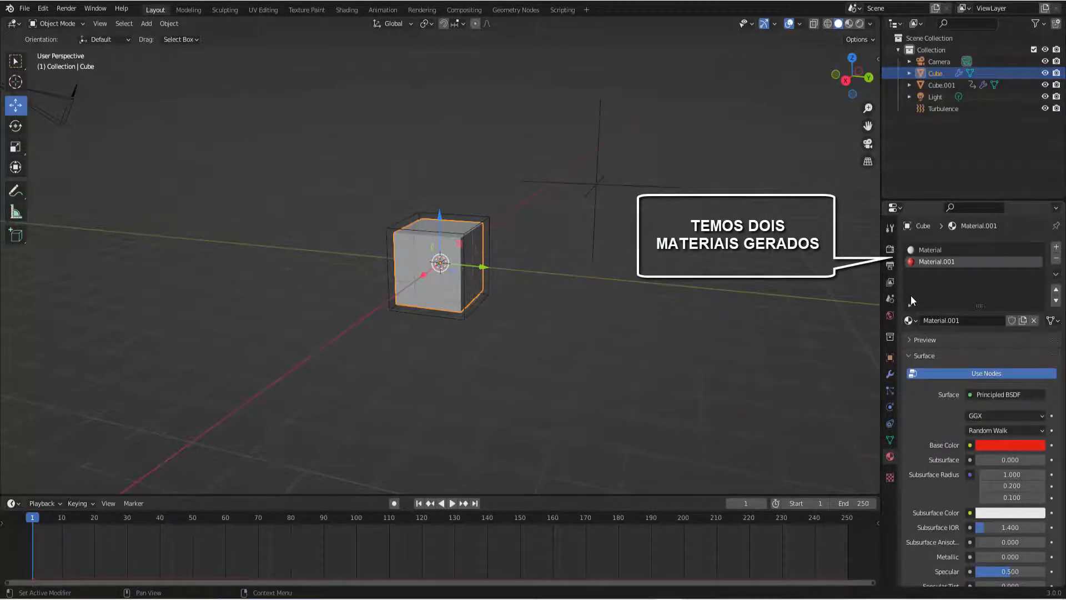
Set the Solidify modifier's Material Offset to 1 on the inner cube
{"action": "left_click", "coordinate": [890, 374]}
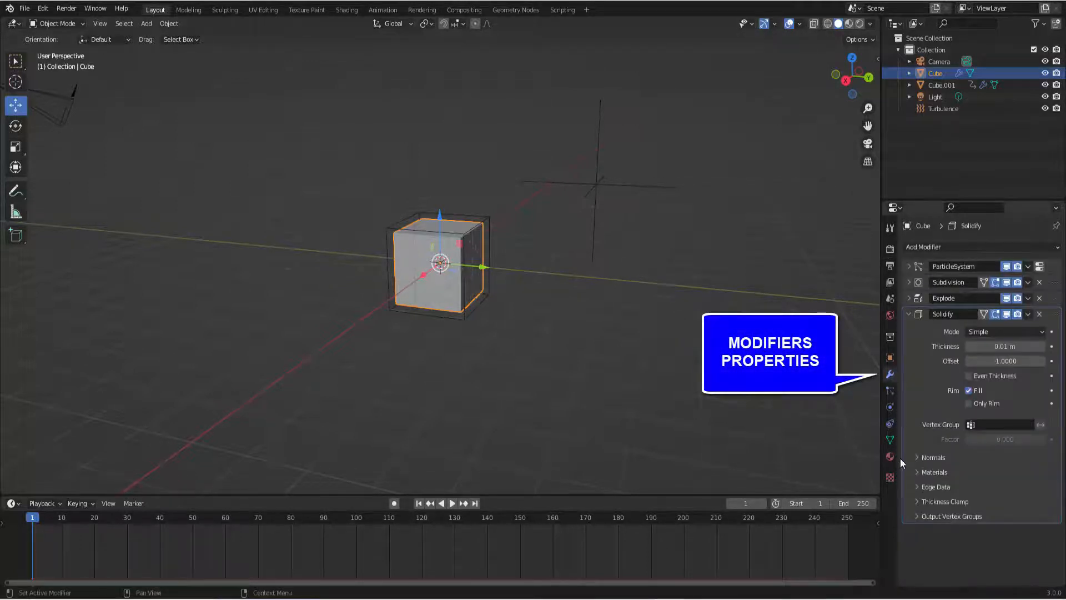
{"action": "left_click", "coordinate": [917, 471]}
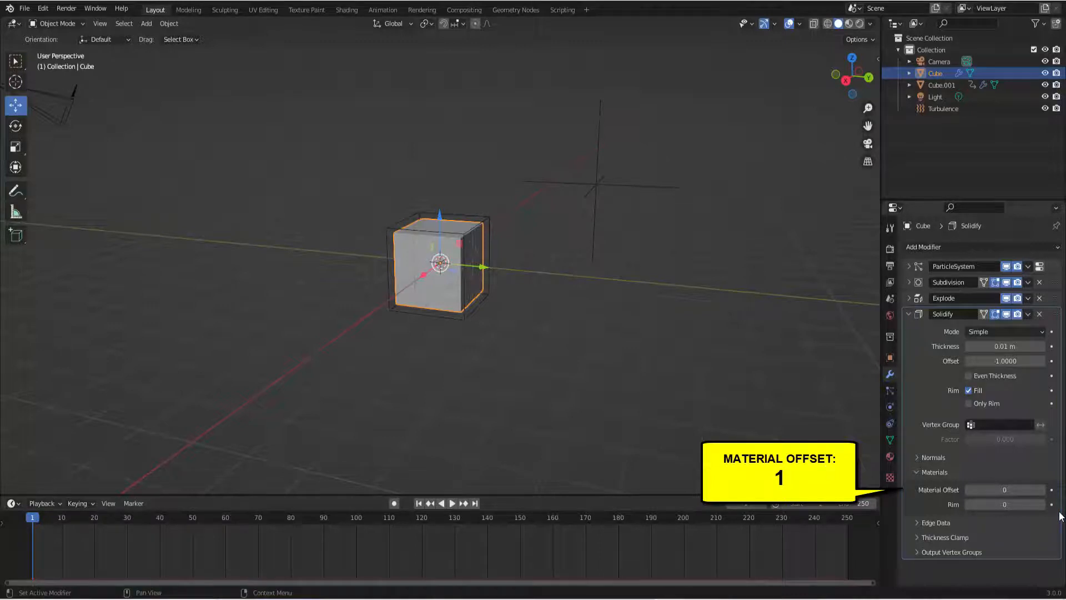
{"action": "left_click", "coordinate": [1042, 490]}
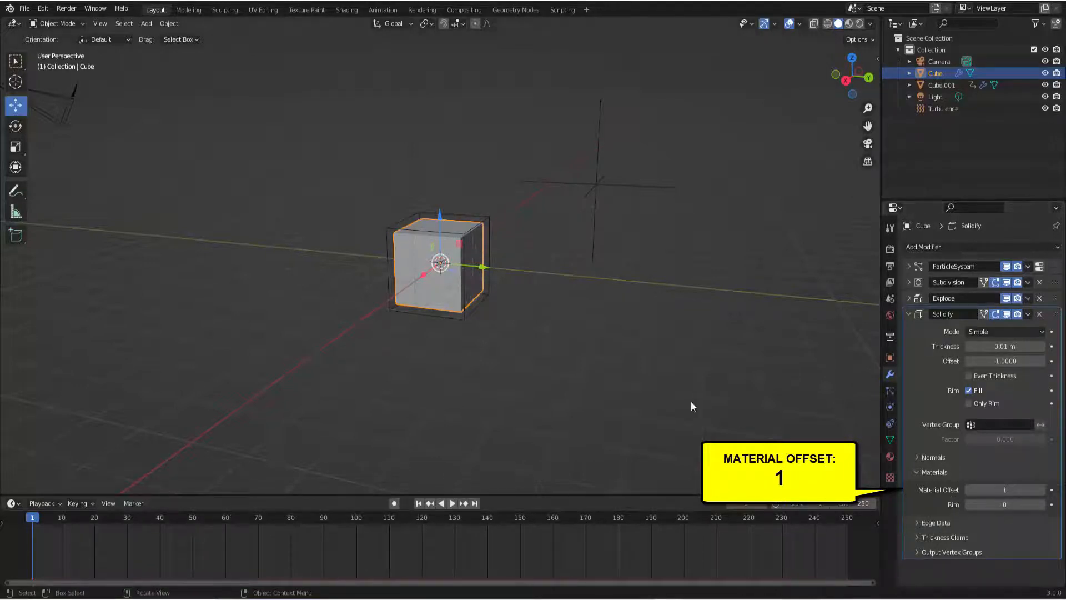
Play the animation with a closer view of the cube and pause it at frame 91
{"action": "scroll", "coordinate": [651, 379], "scroll_direction": "up", "scroll_amount": 5}
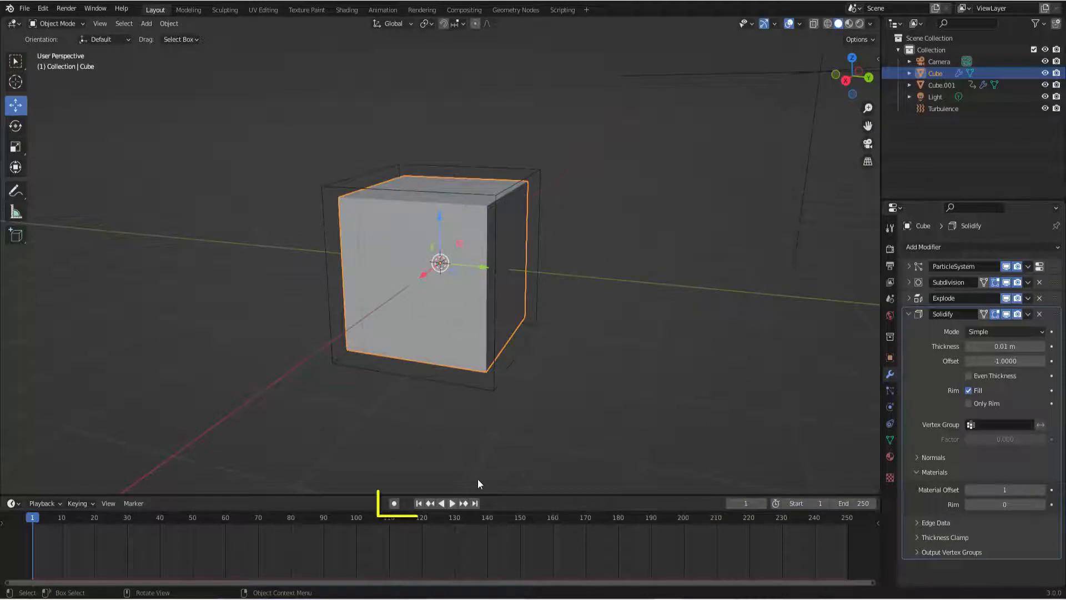
{"action": "left_click", "coordinate": [452, 503]}
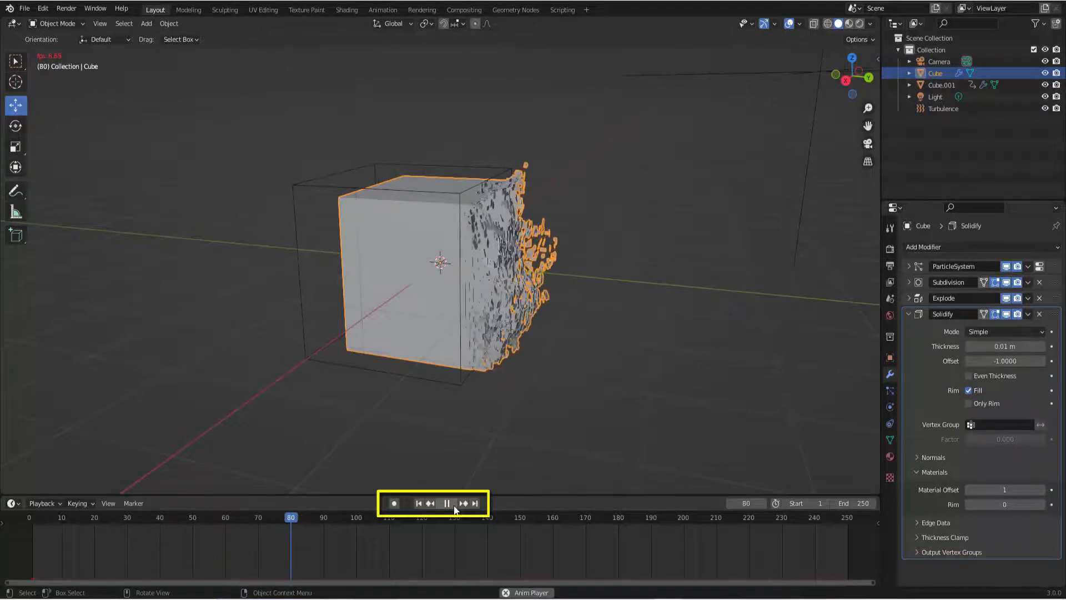
{"action": "left_click", "coordinate": [452, 505]}
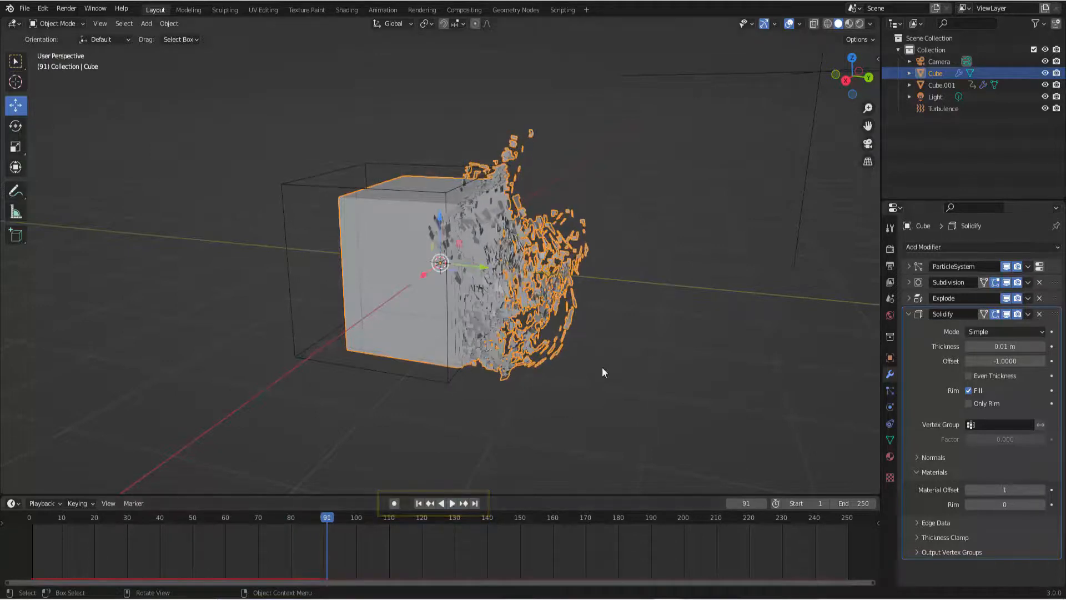
Compare the Material Preview and Rendered viewport shading, and leave the viewport in Material Preview
{"action": "left_click", "coordinate": [848, 25]}
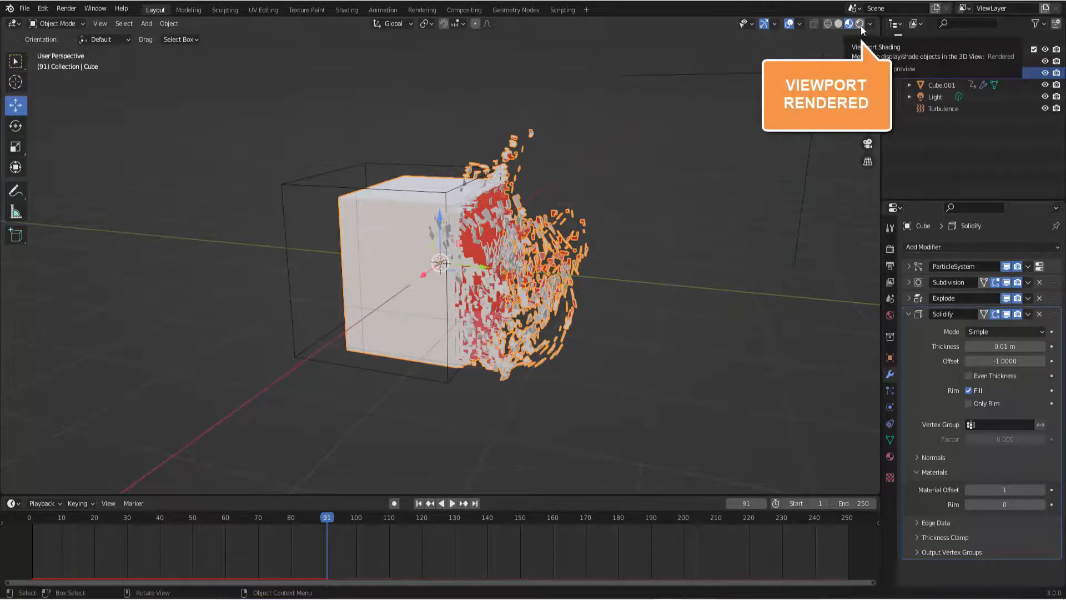
{"action": "left_click", "coordinate": [861, 26]}
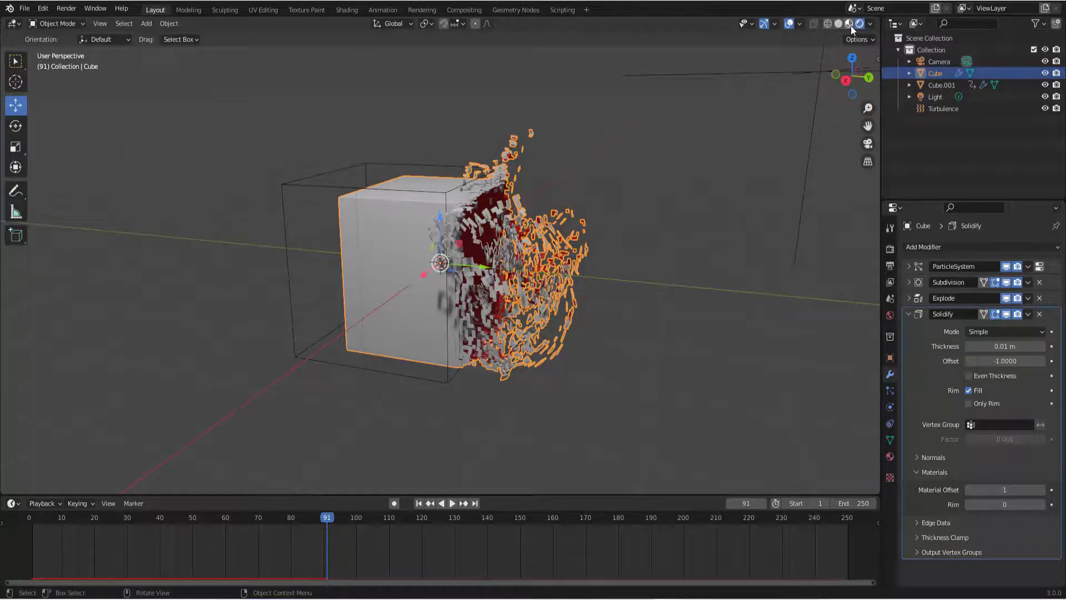
{"action": "left_click", "coordinate": [850, 25]}
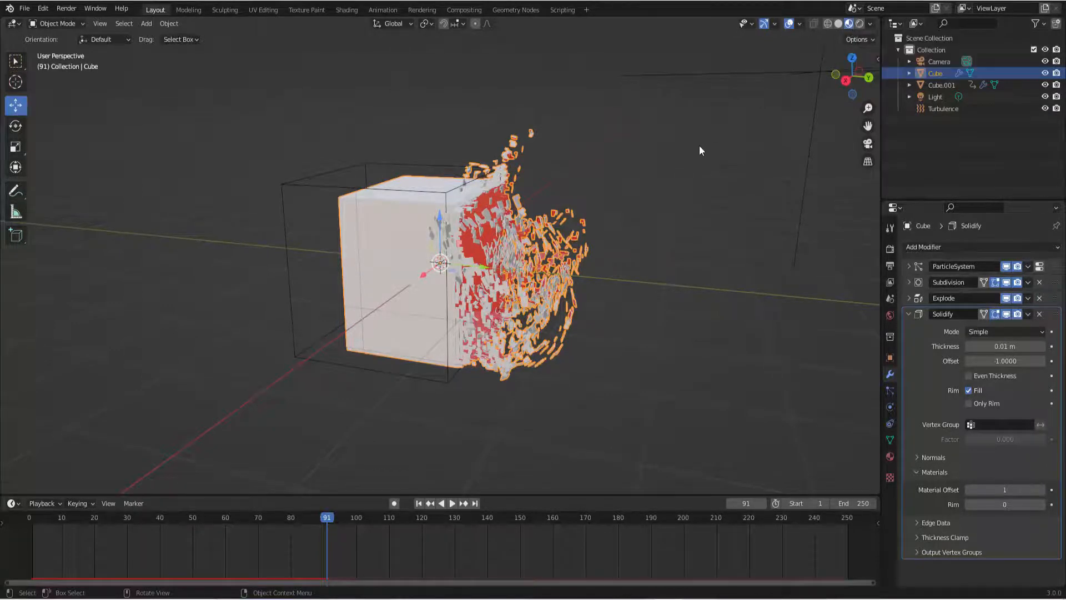
{"action": "key", "text": "z"}
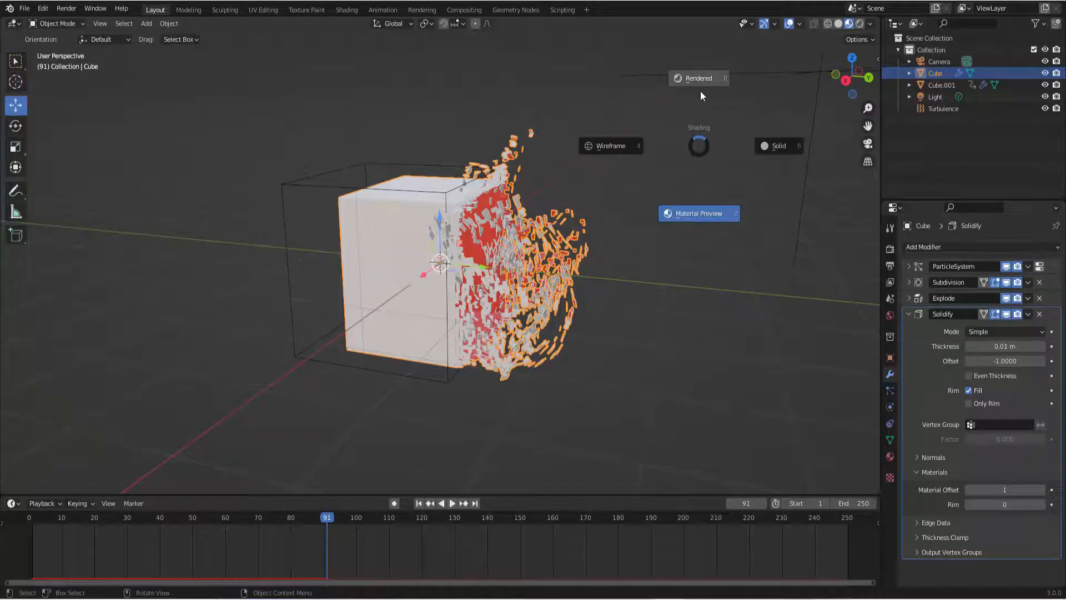
{"action": "left_click", "coordinate": [706, 213]}
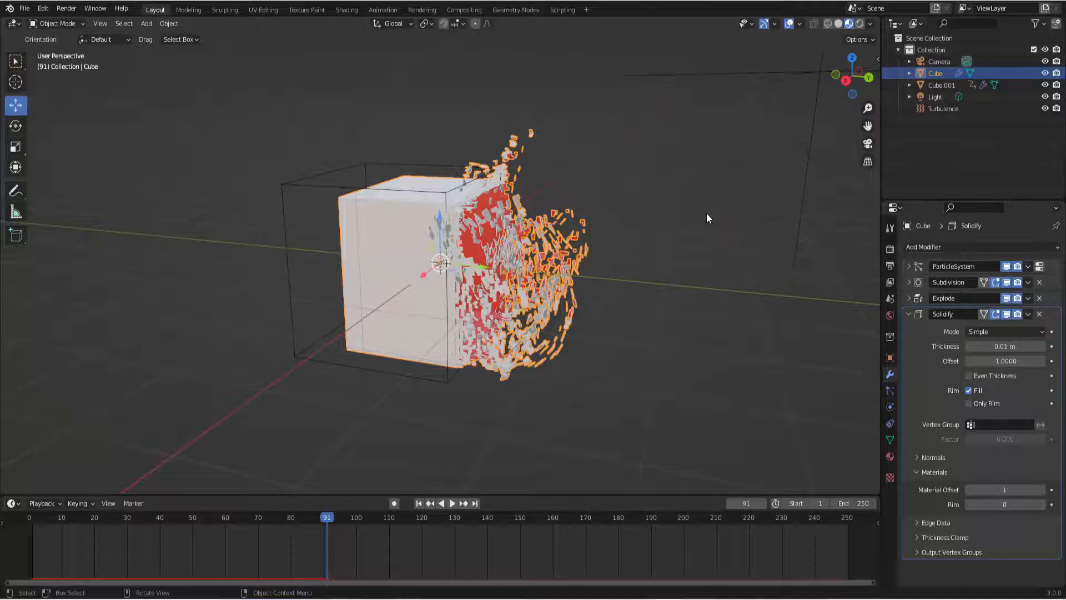
Play the full disintegration animation through frame 250 in Material Preview, and rewind to frame 1
{"action": "left_click", "coordinate": [453, 503]}
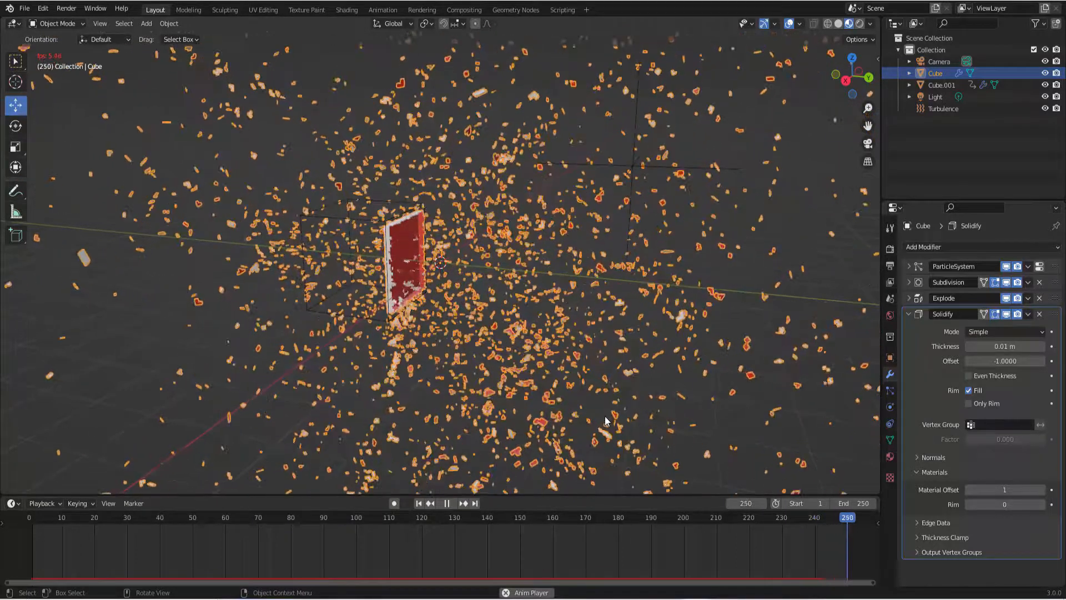
{"action": "left_click", "coordinate": [448, 503]}
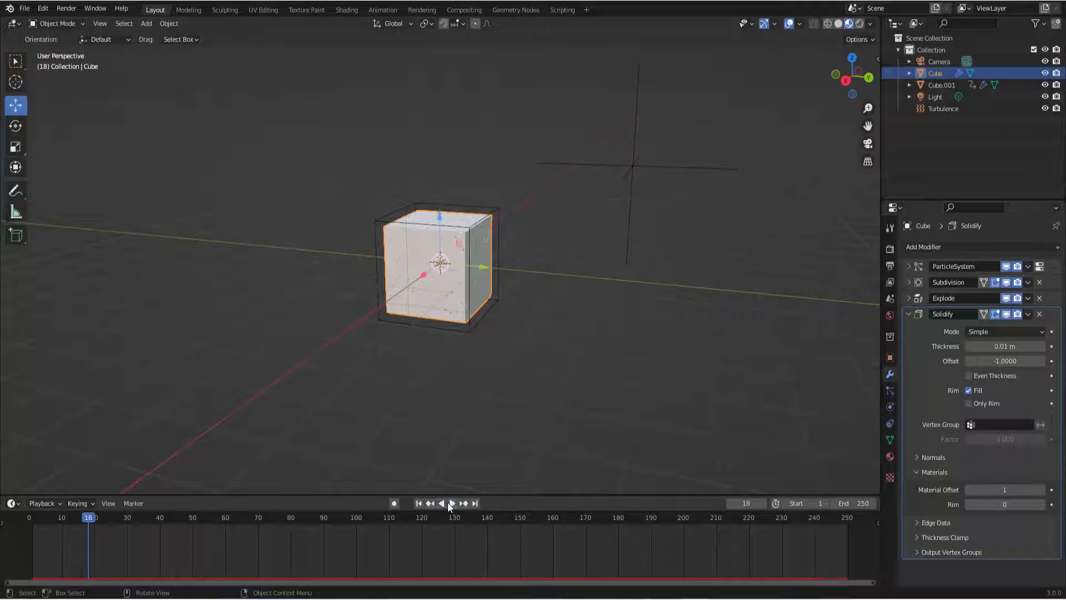
{"action": "left_click", "coordinate": [419, 503]}
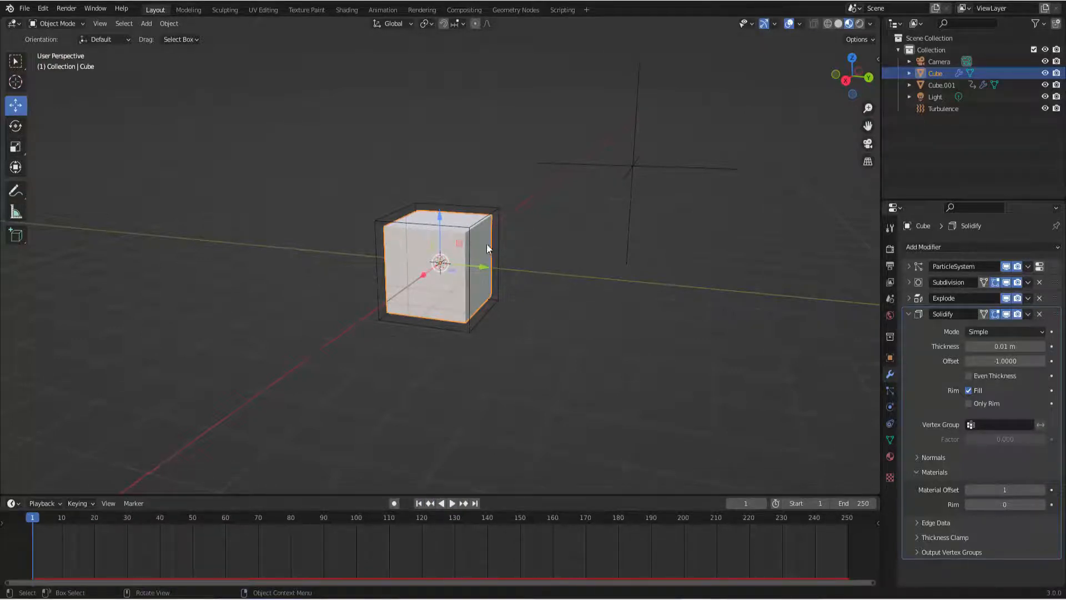
Bake the inner cube's particle system cache for all 250 frames
{"action": "left_click", "coordinate": [890, 407]}
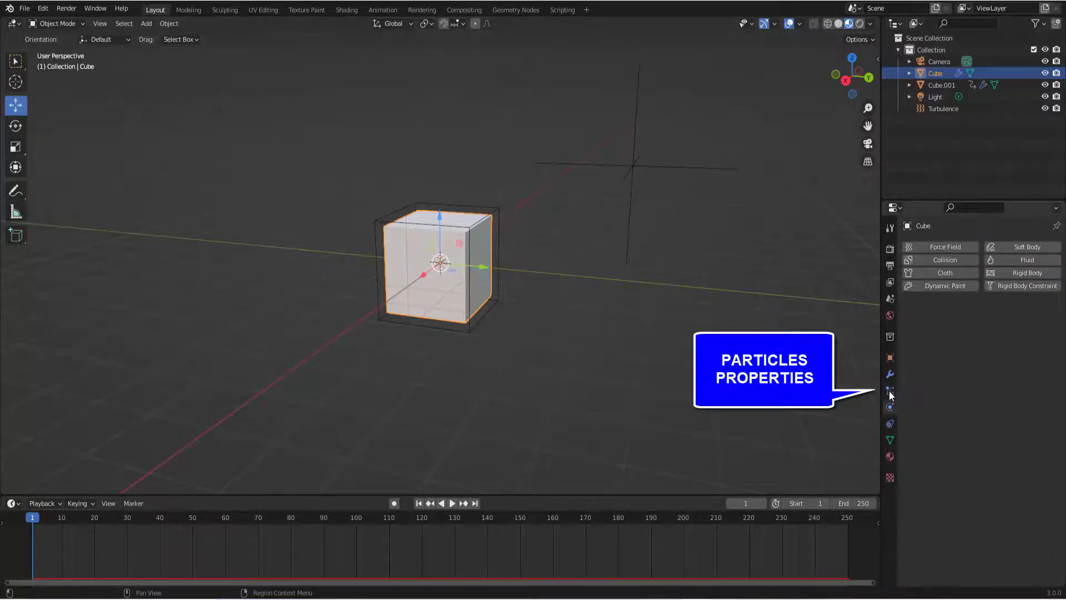
{"action": "left_click", "coordinate": [890, 391]}
{"action": "scroll", "coordinate": [942, 475], "scroll_direction": "down", "scroll_amount": 3}
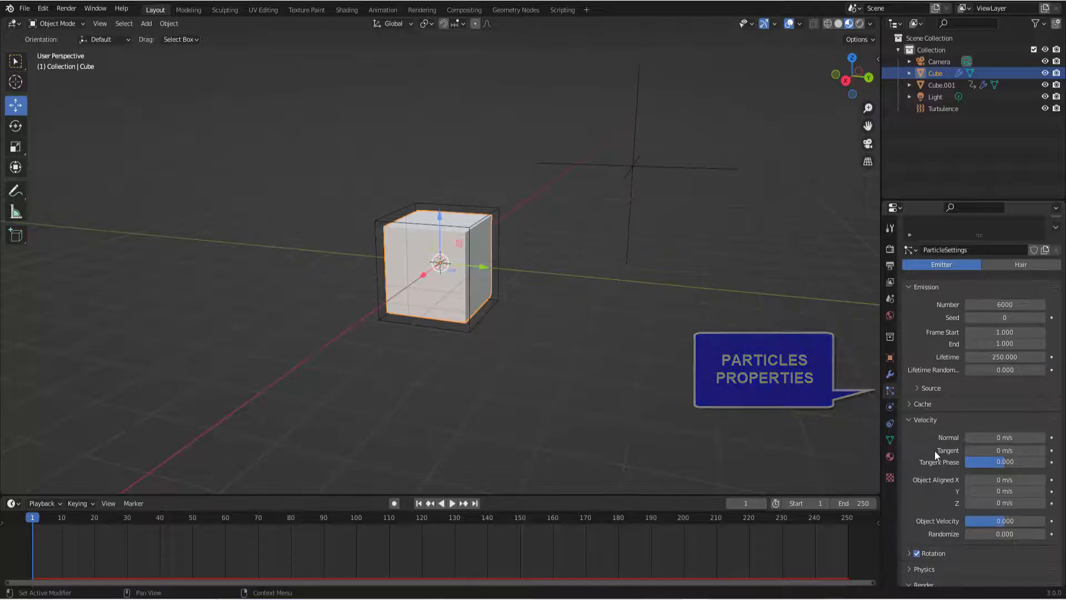
{"action": "left_click", "coordinate": [910, 403]}
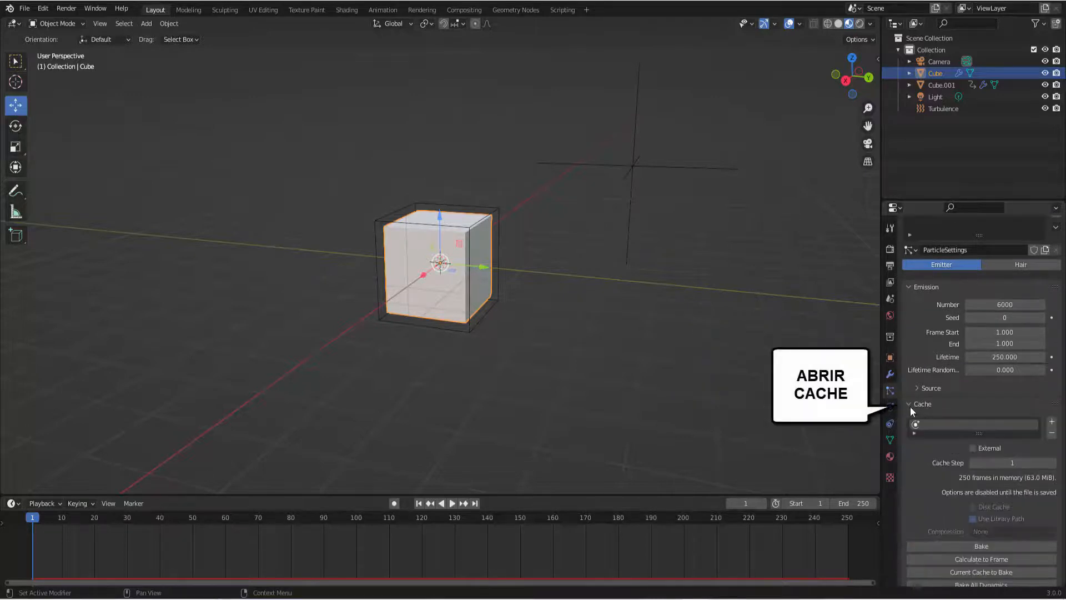
{"action": "scroll", "coordinate": [921, 481], "scroll_direction": "down", "scroll_amount": 2}
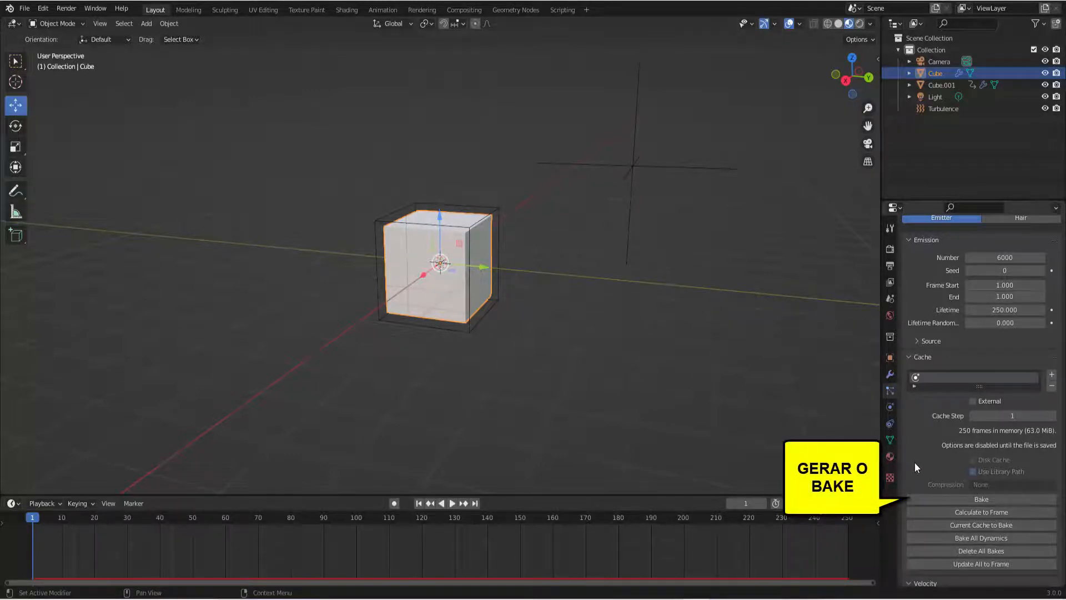
{"action": "left_click", "coordinate": [984, 498]}
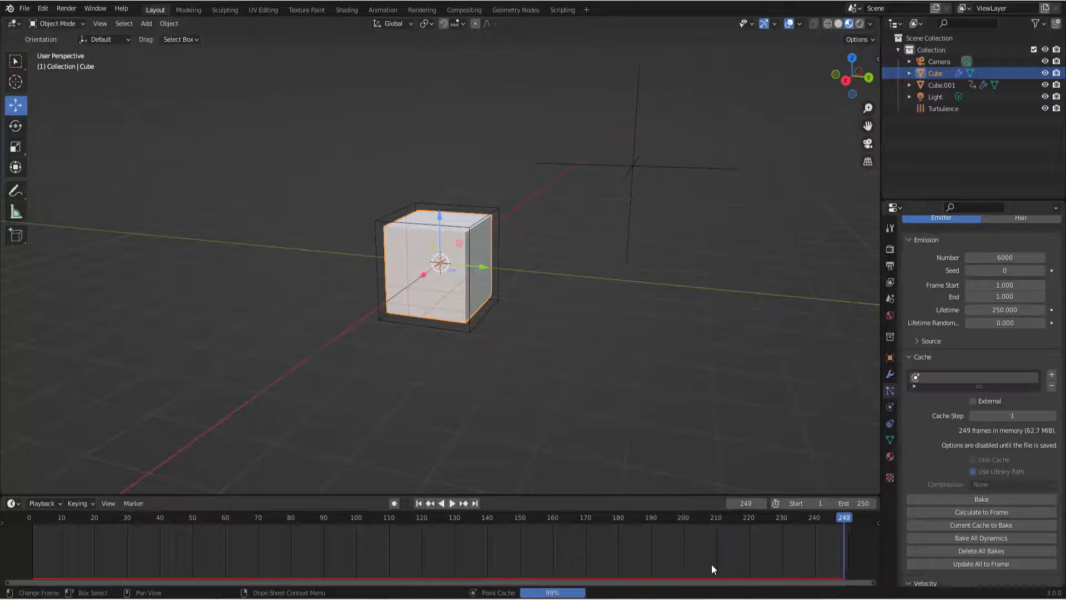
Look through the camera and load spaichingen_hill_4k.hdr from Downloads as the World background's Environment Texture
{"action": "left_click", "coordinate": [867, 144]}
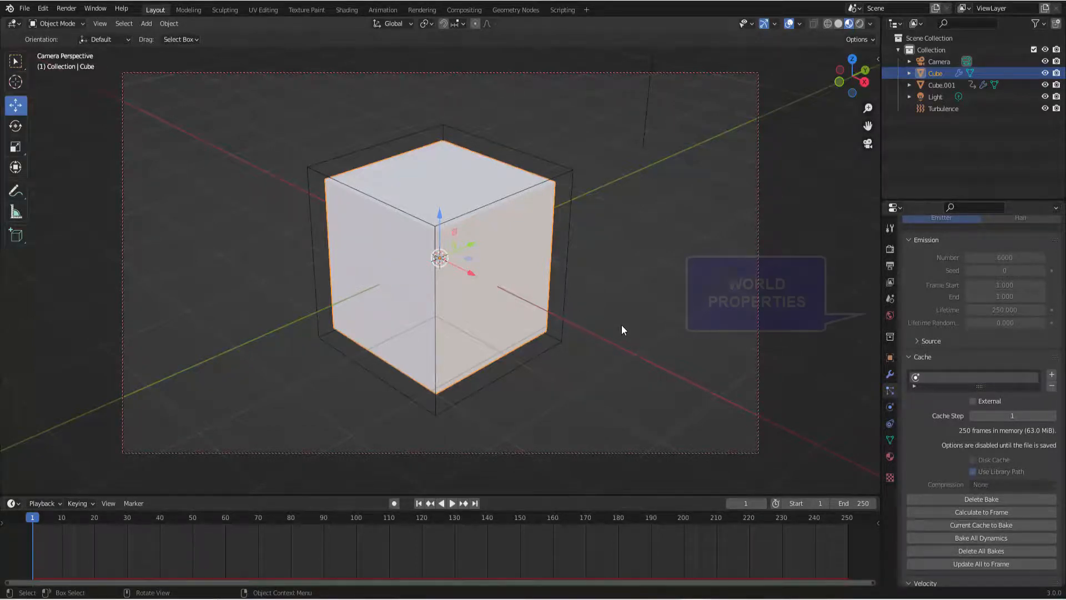
{"action": "left_click", "coordinate": [890, 315]}
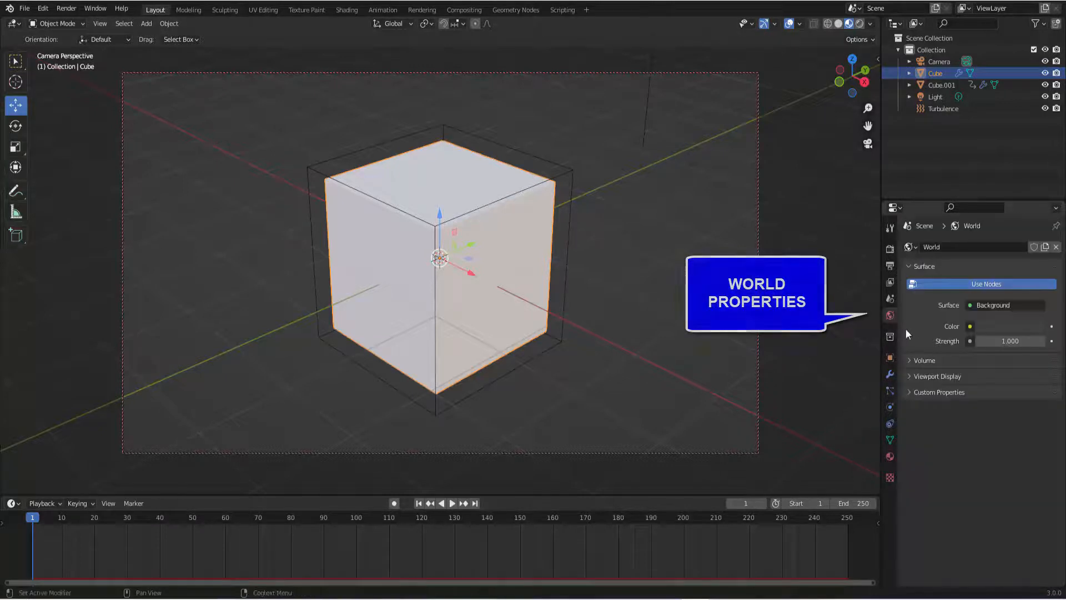
{"action": "left_click", "coordinate": [969, 327]}
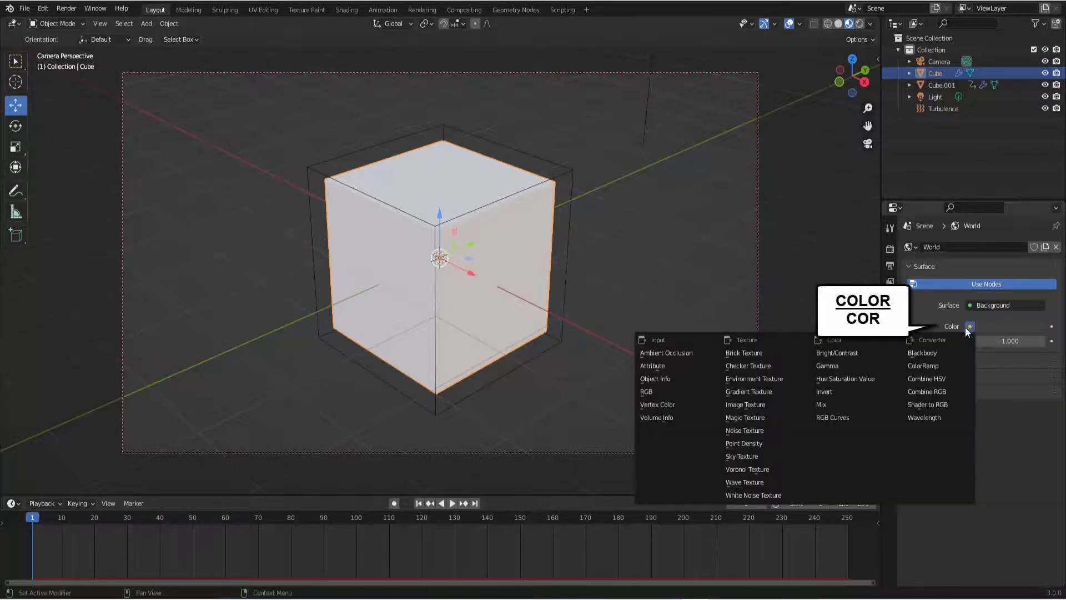
{"action": "left_click", "coordinate": [758, 379]}
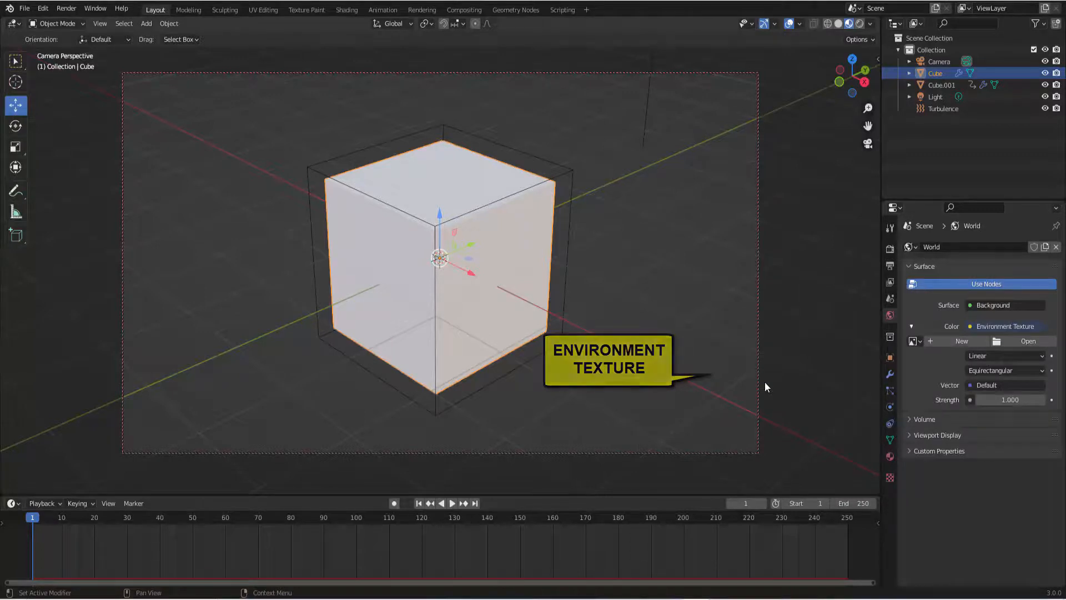
{"action": "left_click", "coordinate": [1016, 341]}
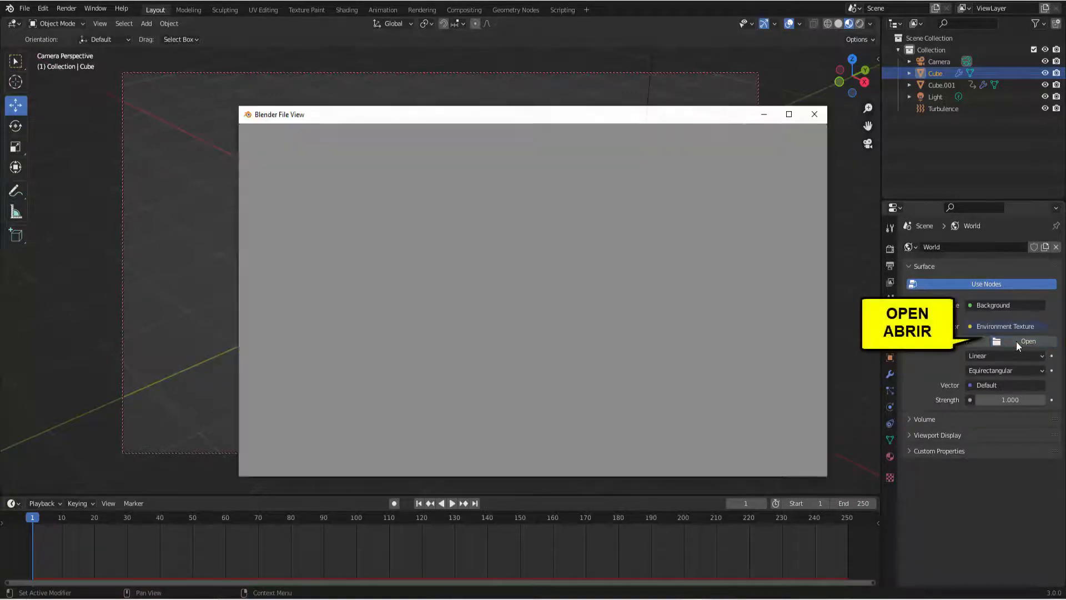
{"action": "left_click", "coordinate": [292, 248]}
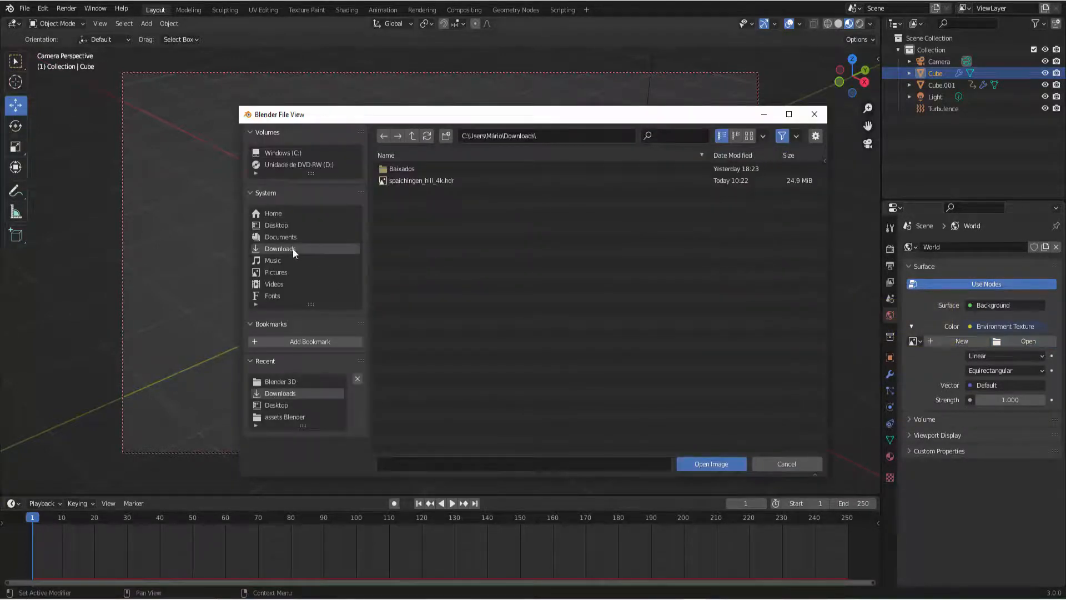
{"action": "left_click", "coordinate": [436, 181]}
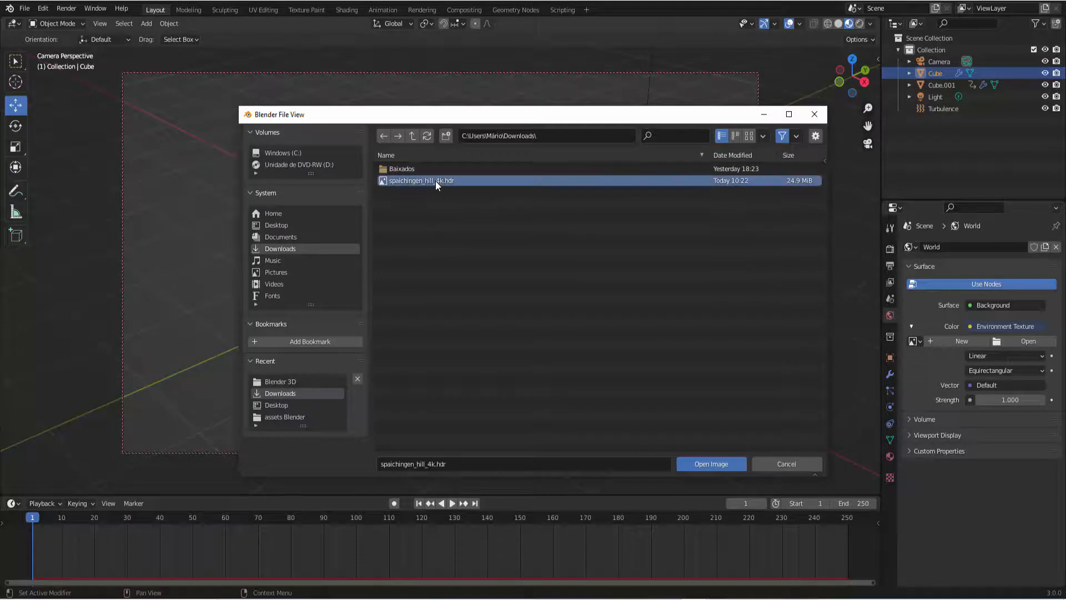
{"action": "left_click", "coordinate": [716, 464]}
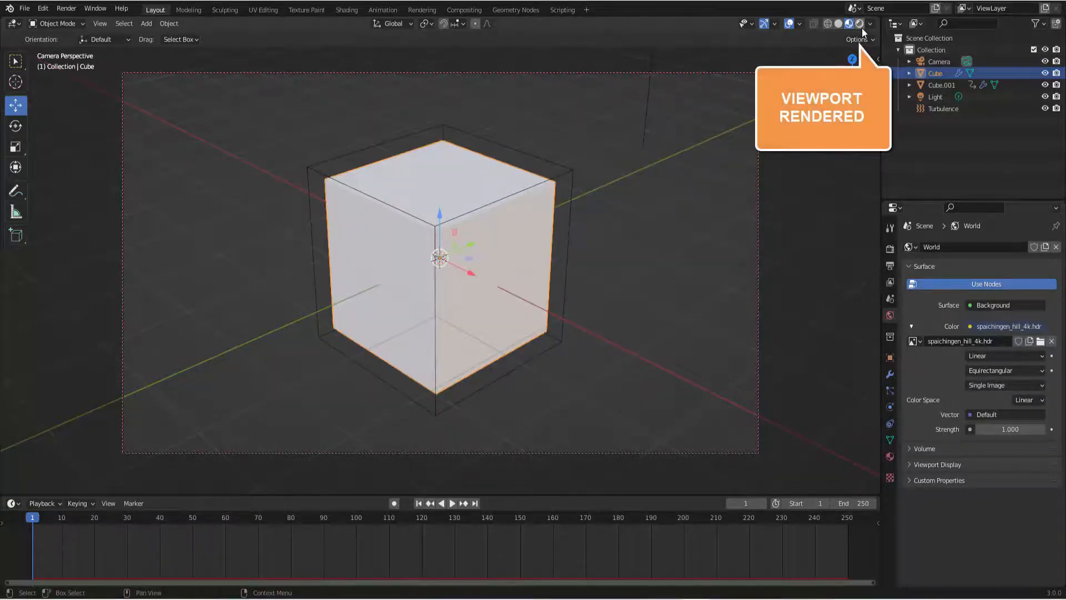
Show the viewport in Rendered shading and link the World background's Strength to the Light Path Ray Depth output
{"action": "left_click", "coordinate": [861, 25]}
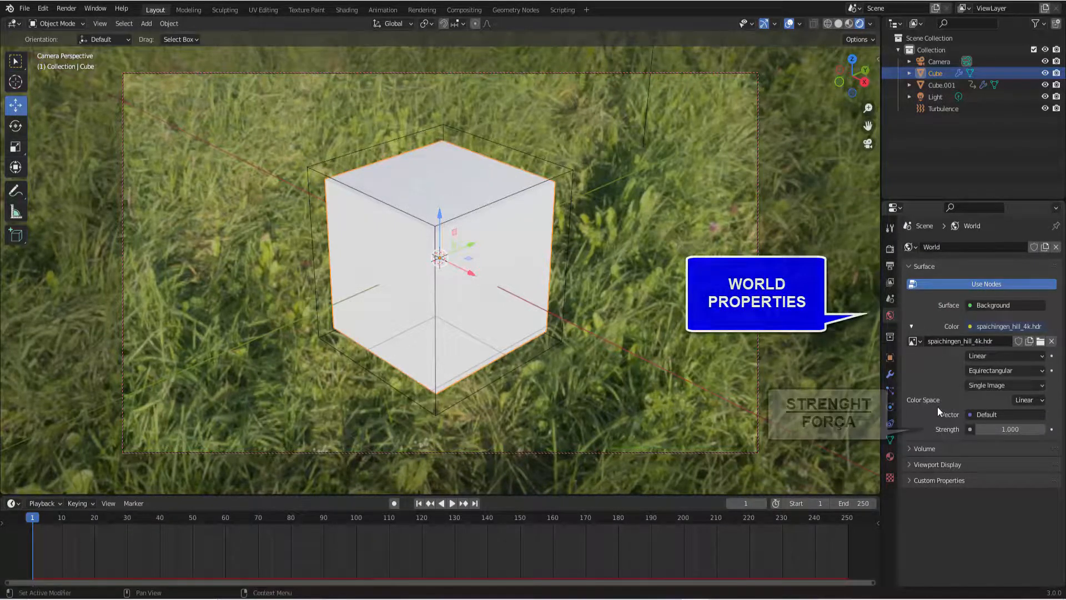
{"action": "left_click", "coordinate": [970, 429]}
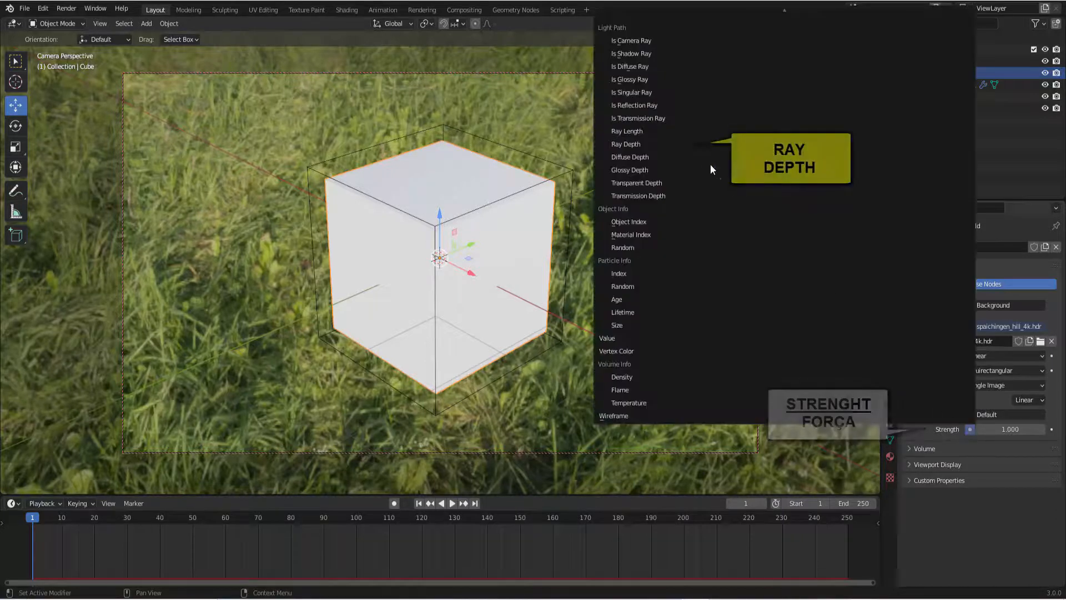
{"action": "left_click", "coordinate": [646, 144]}
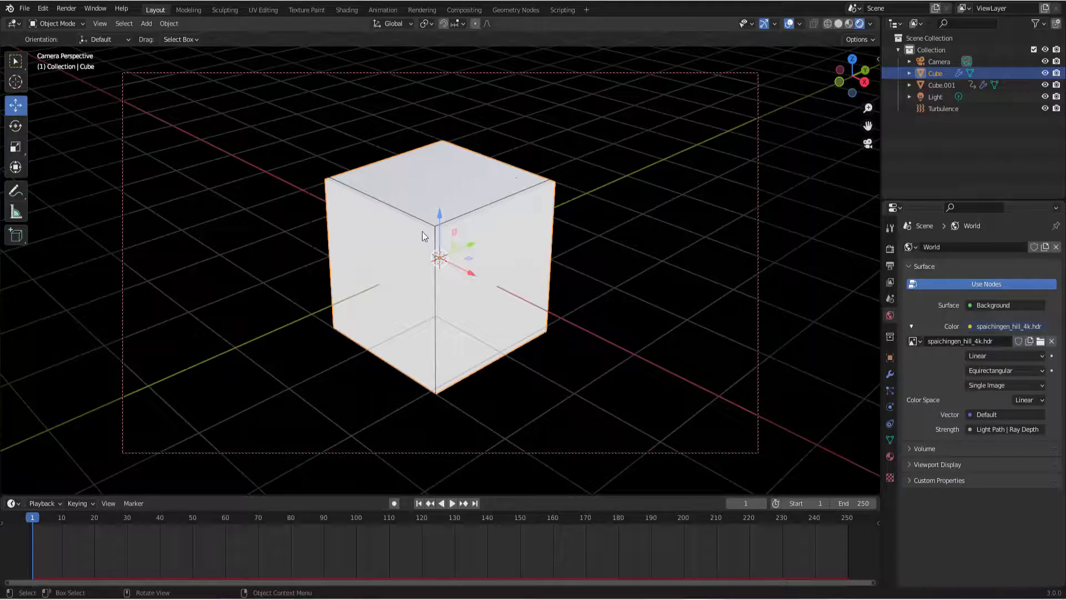
Play the baked animation in Rendered shading, pause it at frame 116, and rewind to frame 1
{"action": "left_click", "coordinate": [452, 503]}
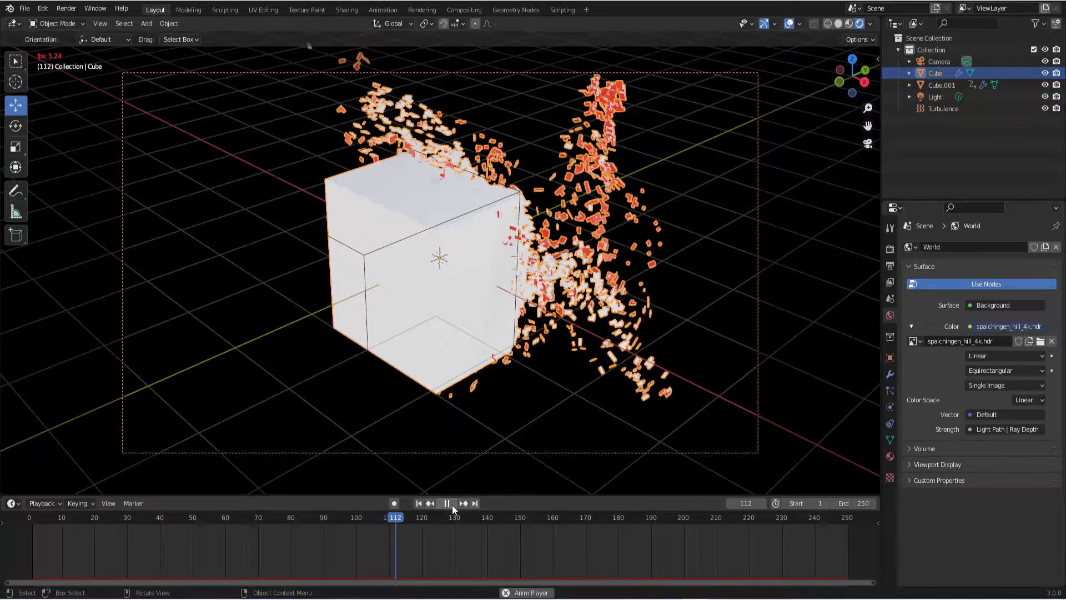
{"action": "left_click", "coordinate": [447, 503]}
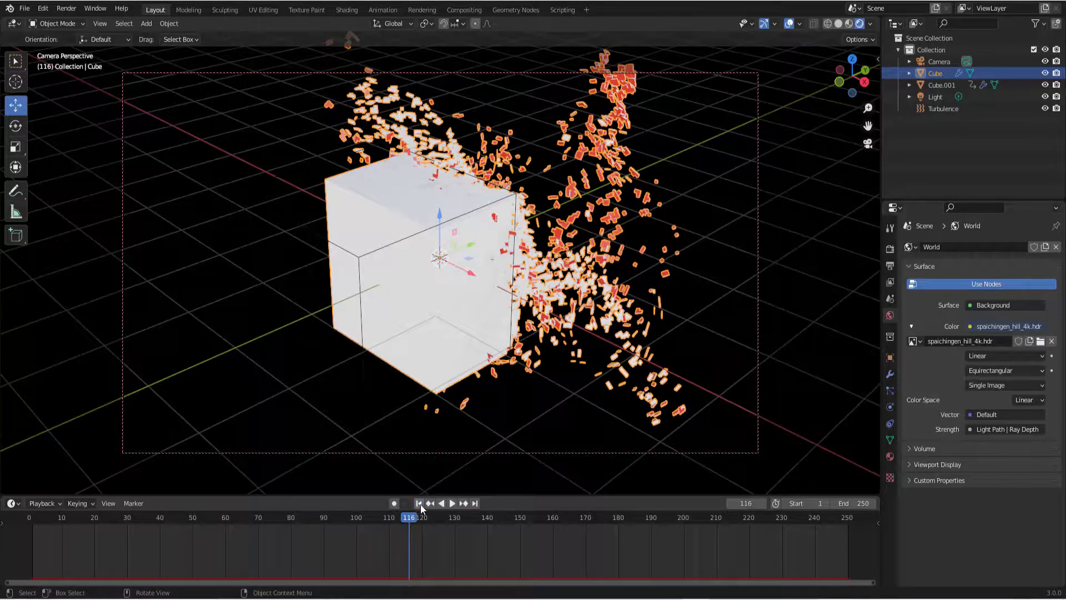
{"action": "left_click", "coordinate": [419, 503]}
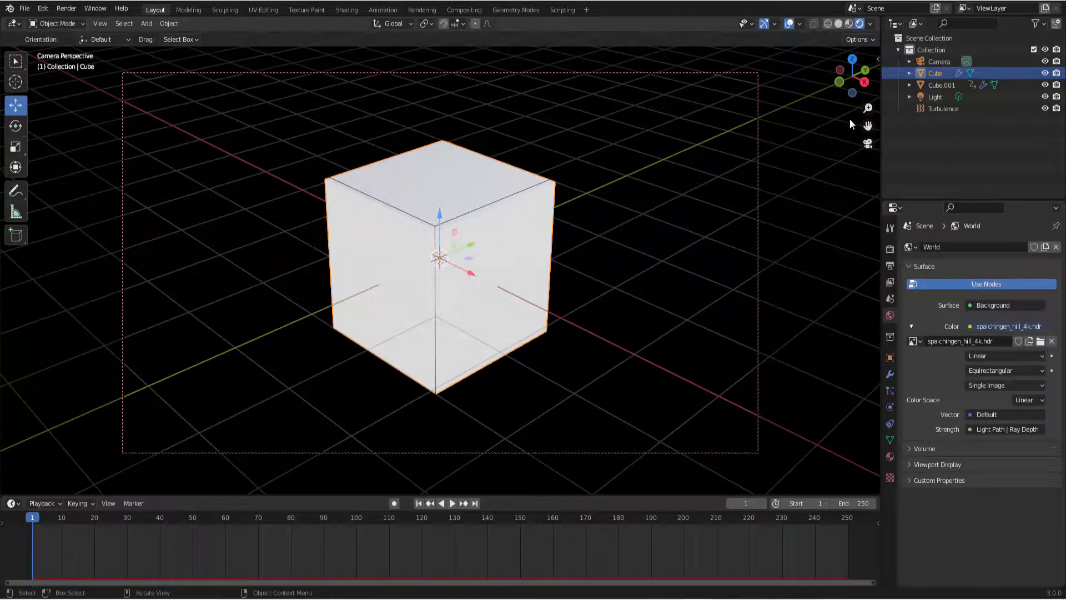
Orbit the camera view to a lower angle facing one side of the cube, and hide Cube.001 in the viewport and in renders
{"action": "left_click_drag", "start_coordinate": [851, 92], "coordinate": [541, 171]}
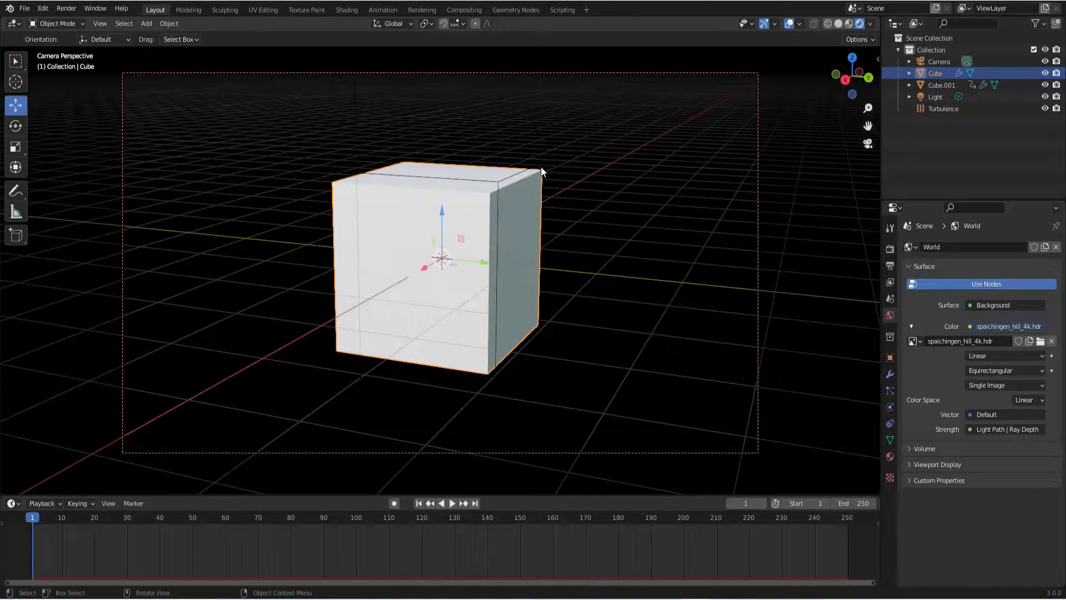
{"action": "left_click", "coordinate": [518, 169]}
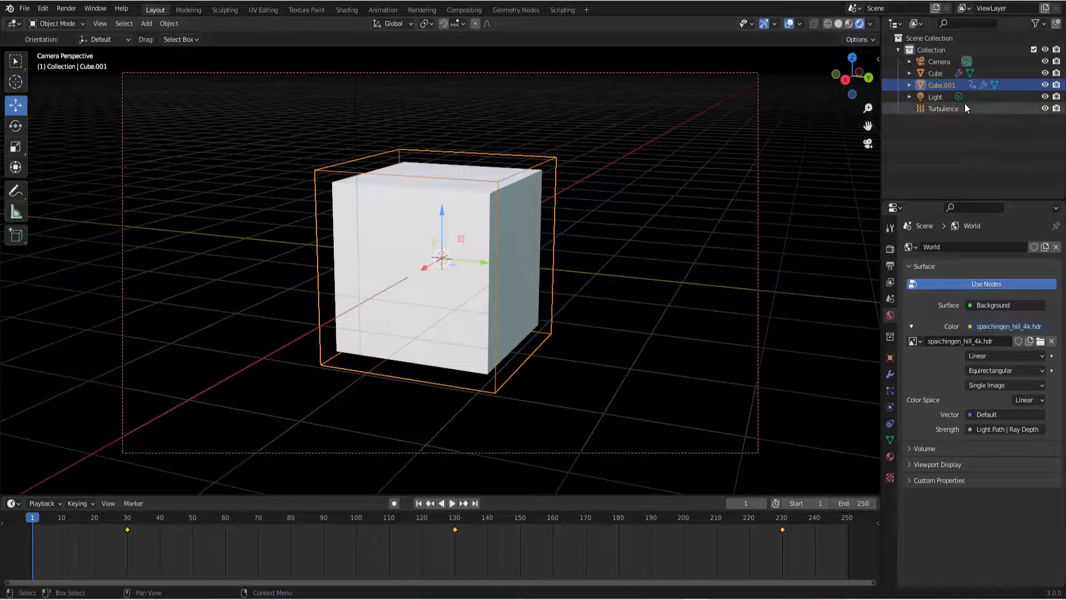
{"action": "left_click", "coordinate": [1045, 85]}
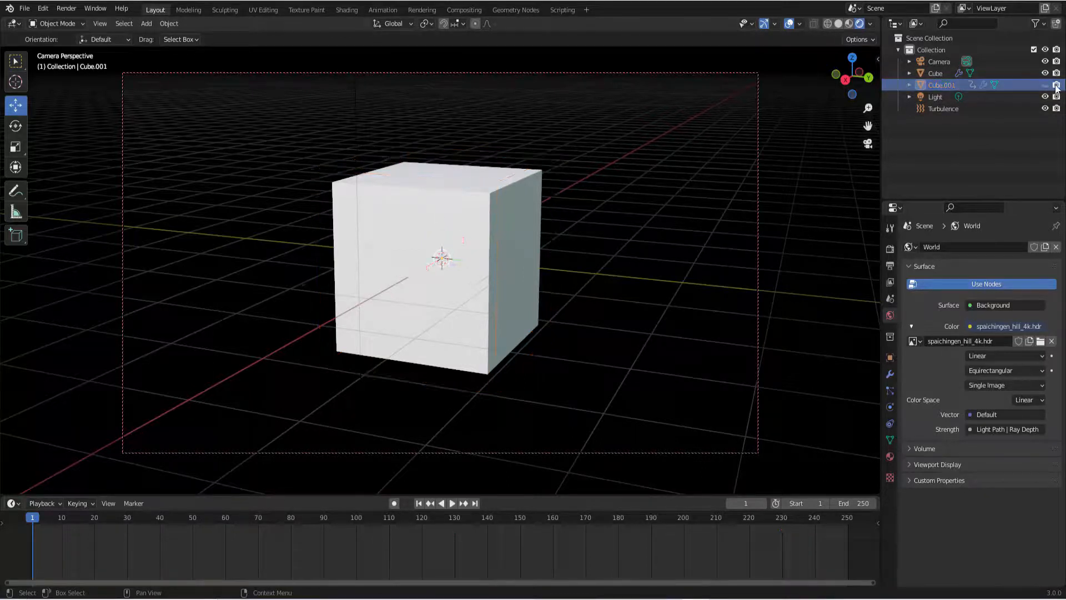
{"action": "left_click", "coordinate": [1056, 85]}
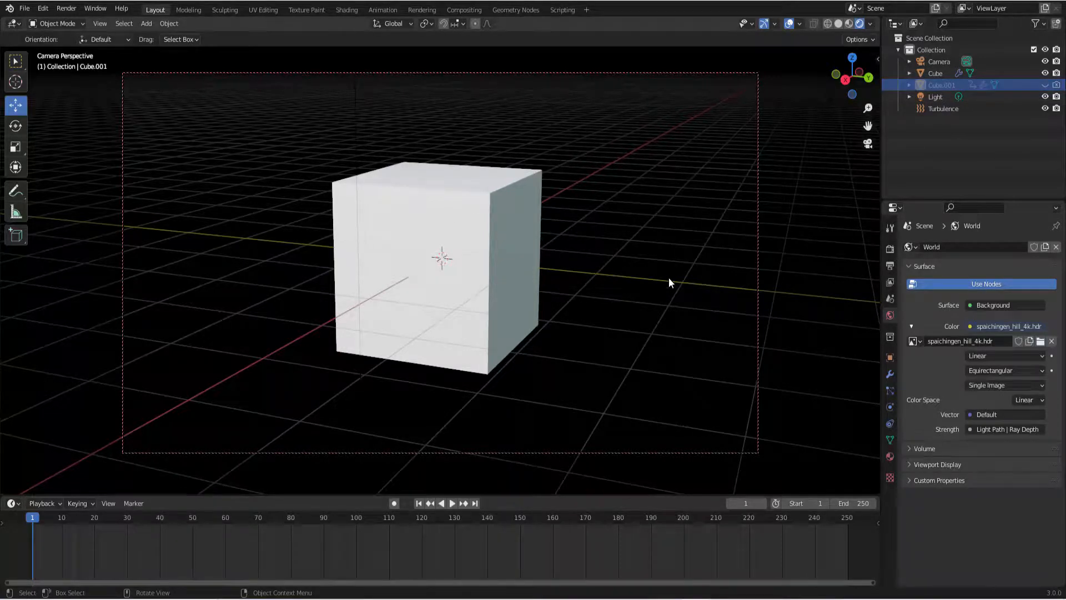
Set the render output path to /tmp\dispersão and the file format to AVI JPEG
{"action": "left_click", "coordinate": [890, 249]}
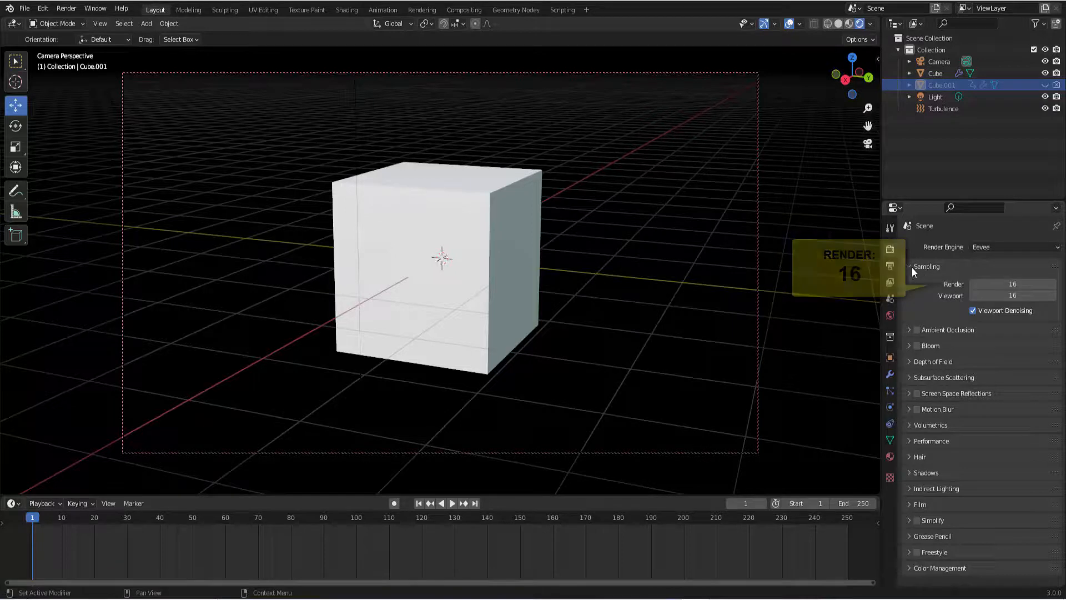
{"action": "left_click", "coordinate": [890, 267]}
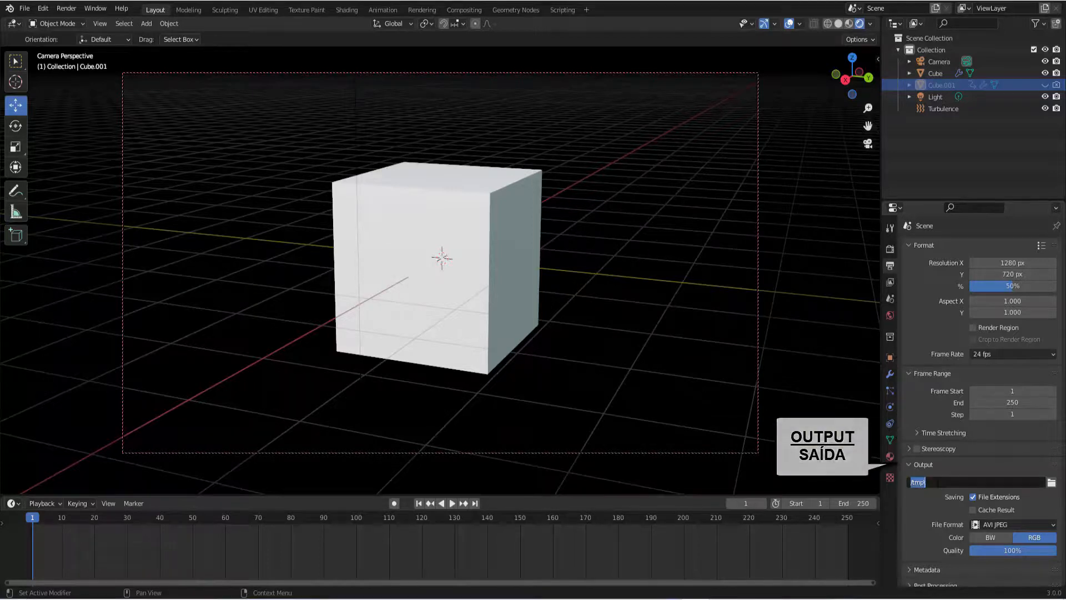
{"action": "left_click", "coordinate": [937, 482]}
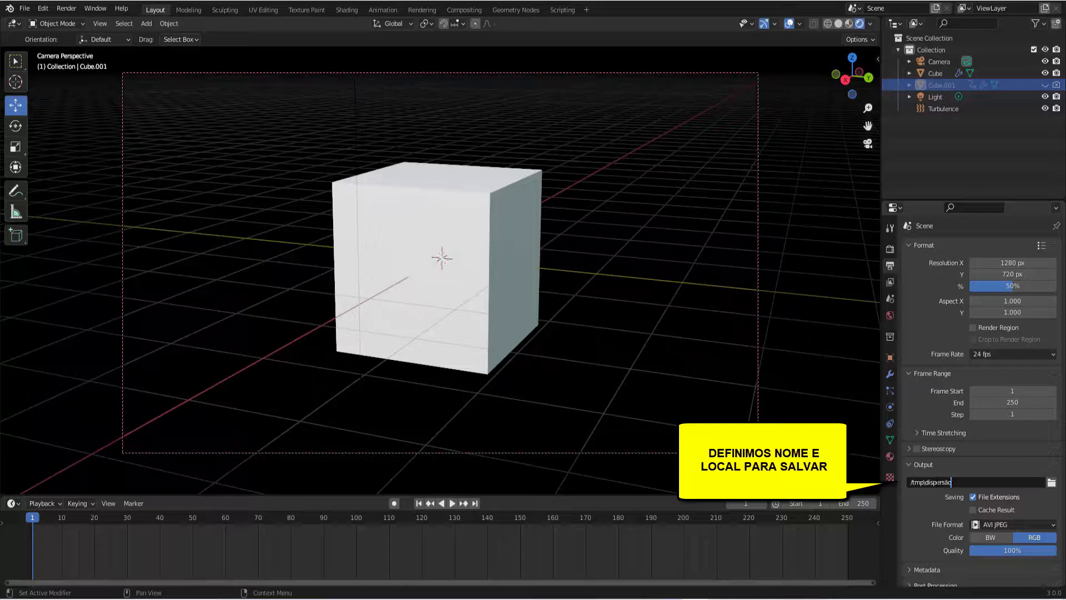
{"action": "left_click", "coordinate": [1052, 483]}
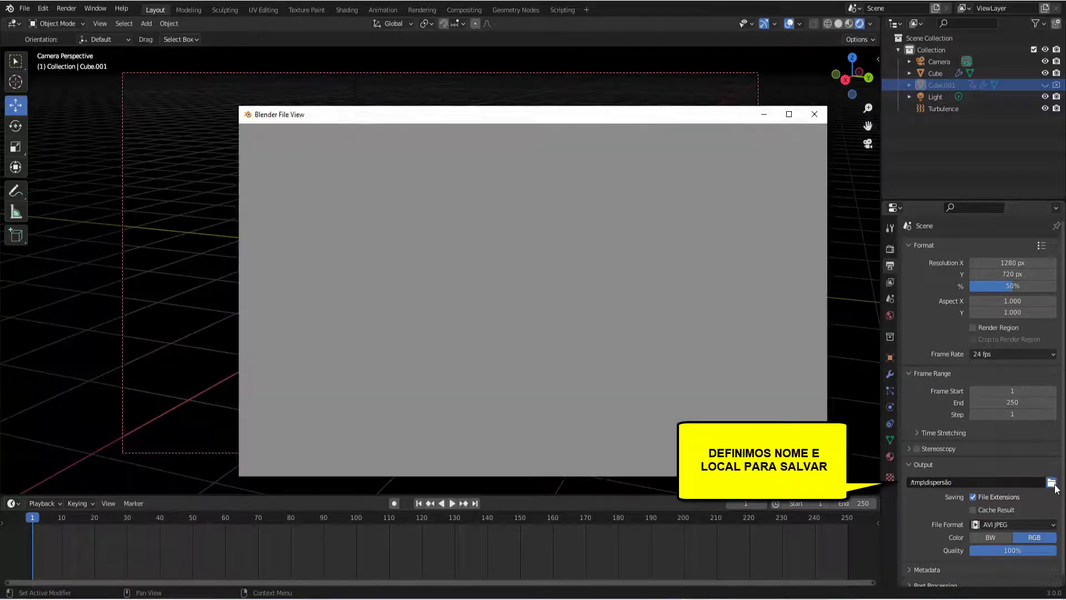
{"action": "left_click", "coordinate": [710, 463]}
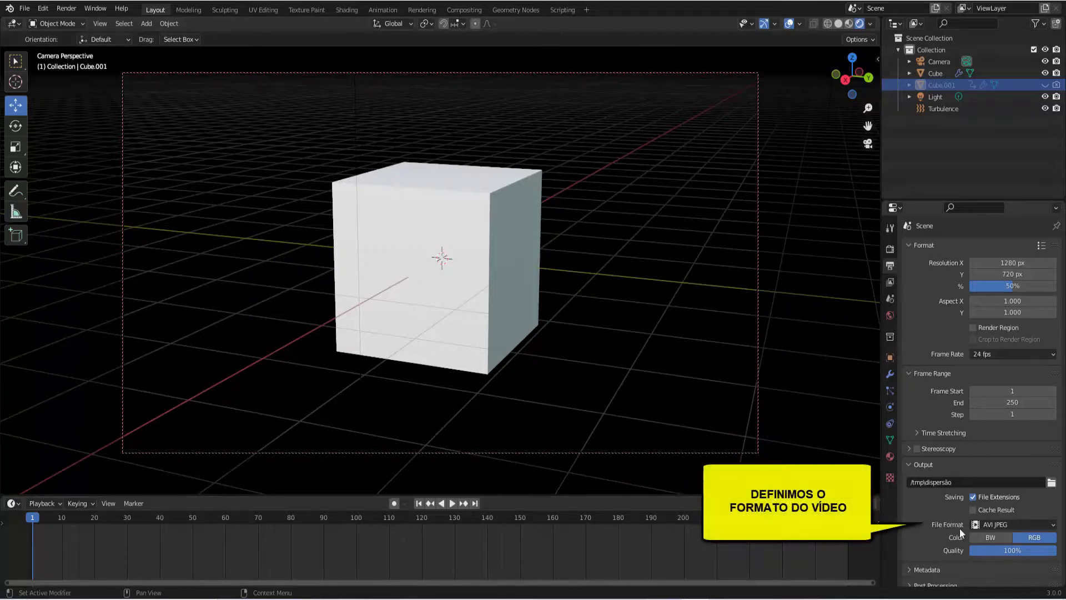
{"action": "left_click", "coordinate": [1012, 525]}
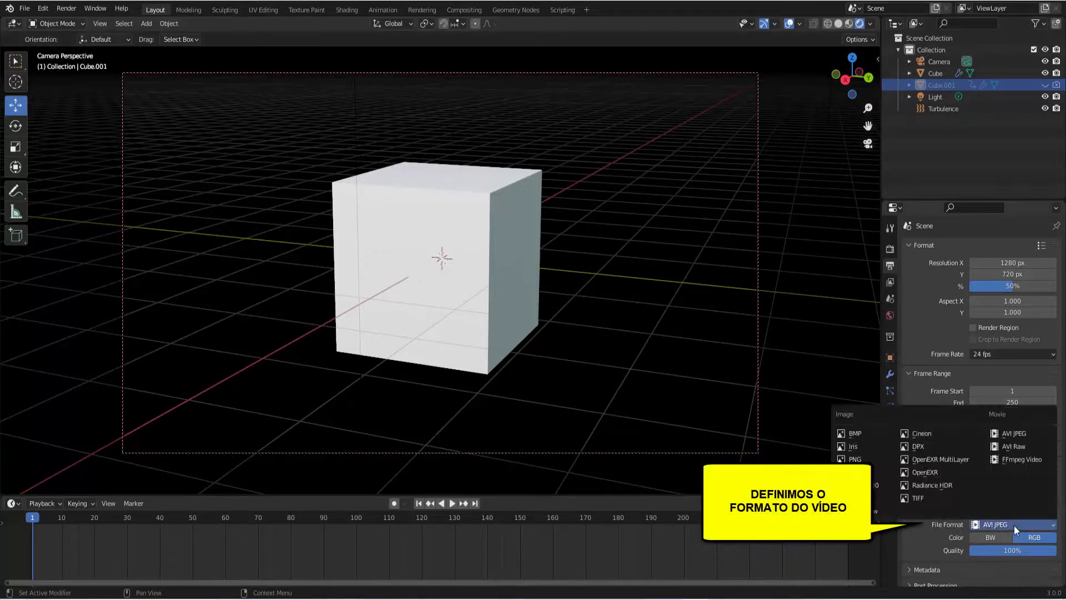
{"action": "left_click", "coordinate": [1019, 433]}
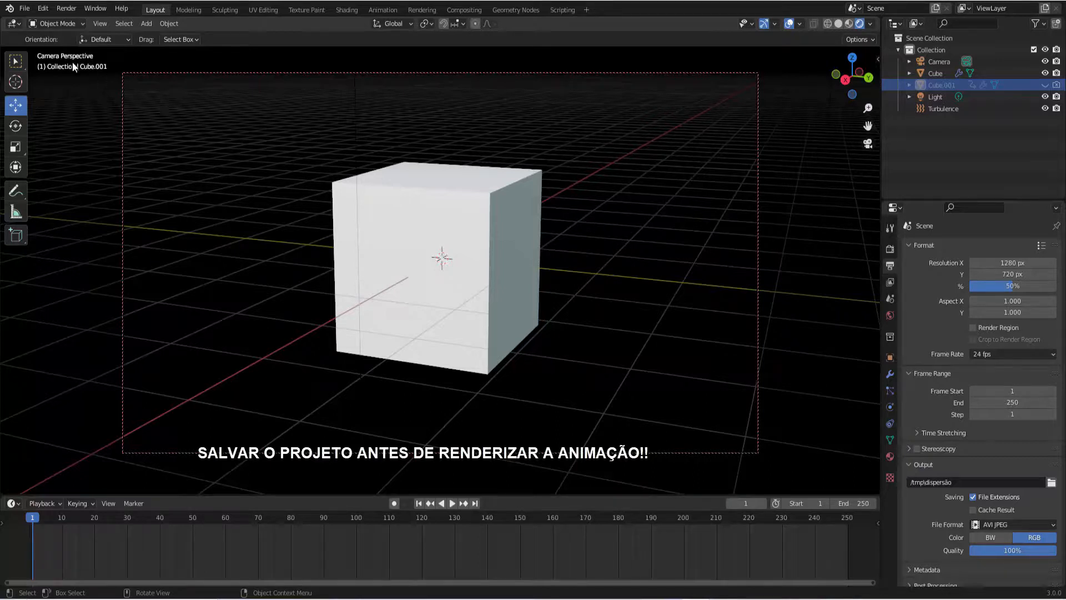
Save the project as efeitothanos.blend in the Blender 3D documents folder
{"action": "left_click", "coordinate": [25, 7]}
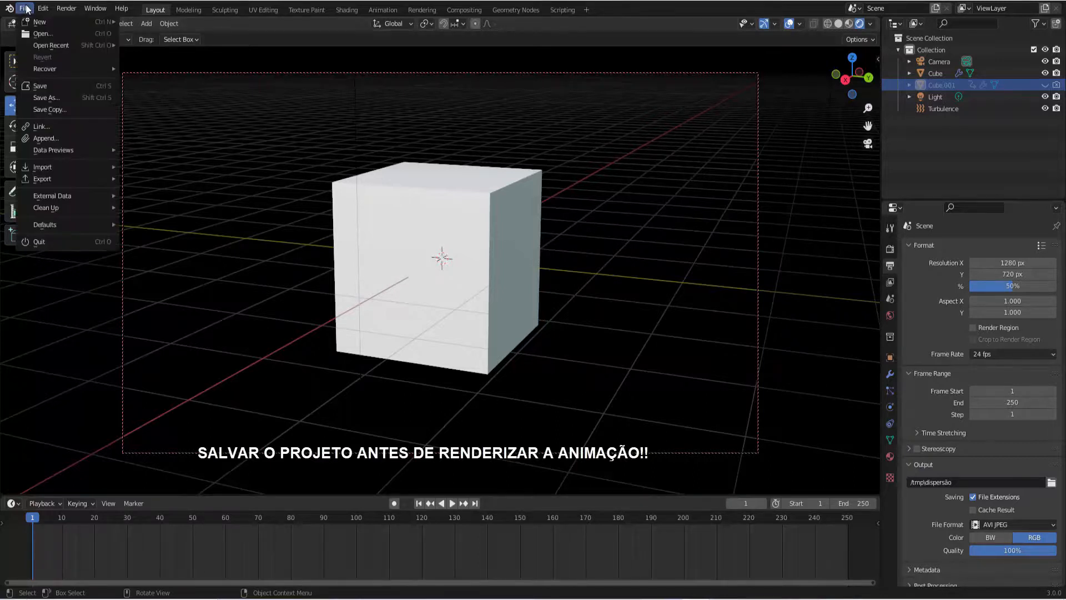
{"action": "left_click", "coordinate": [51, 99]}
{"action": "left_click", "coordinate": [394, 460]}
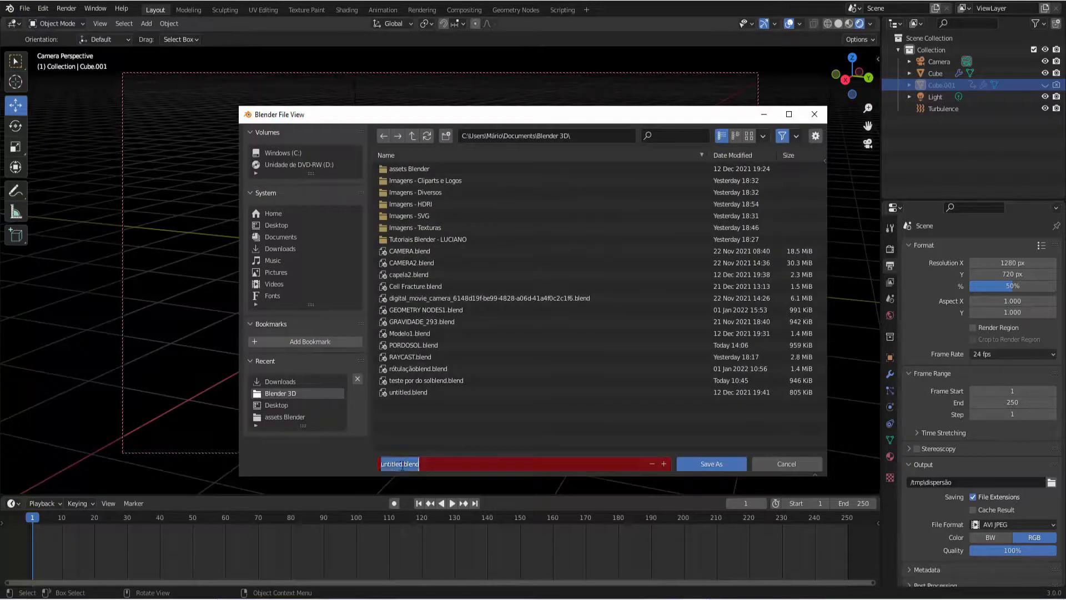
{"action": "type", "text": "efeitothanos"}
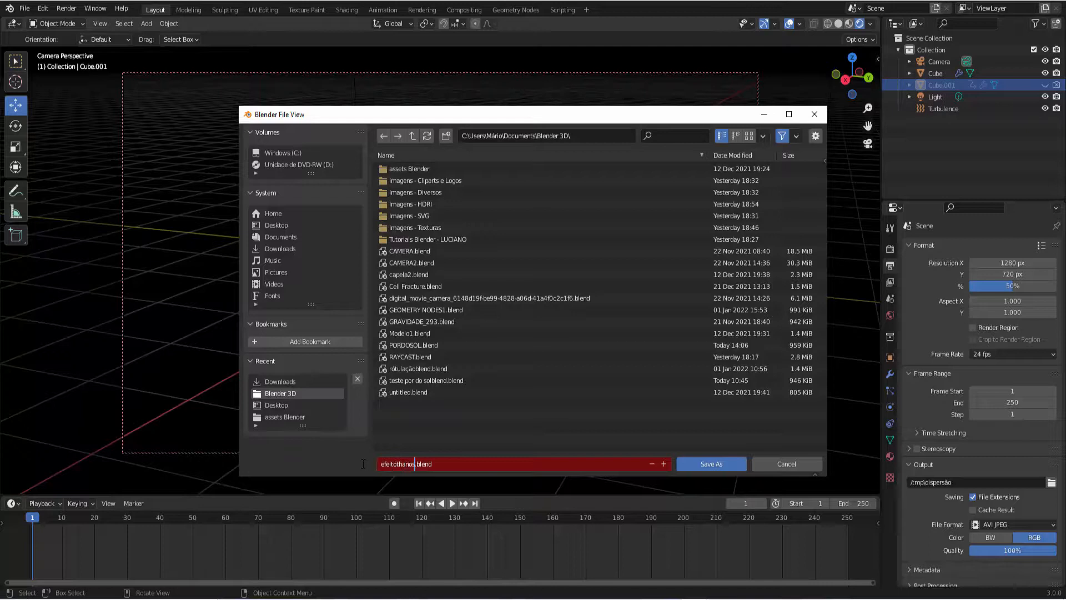
{"action": "left_click", "coordinate": [701, 463]}
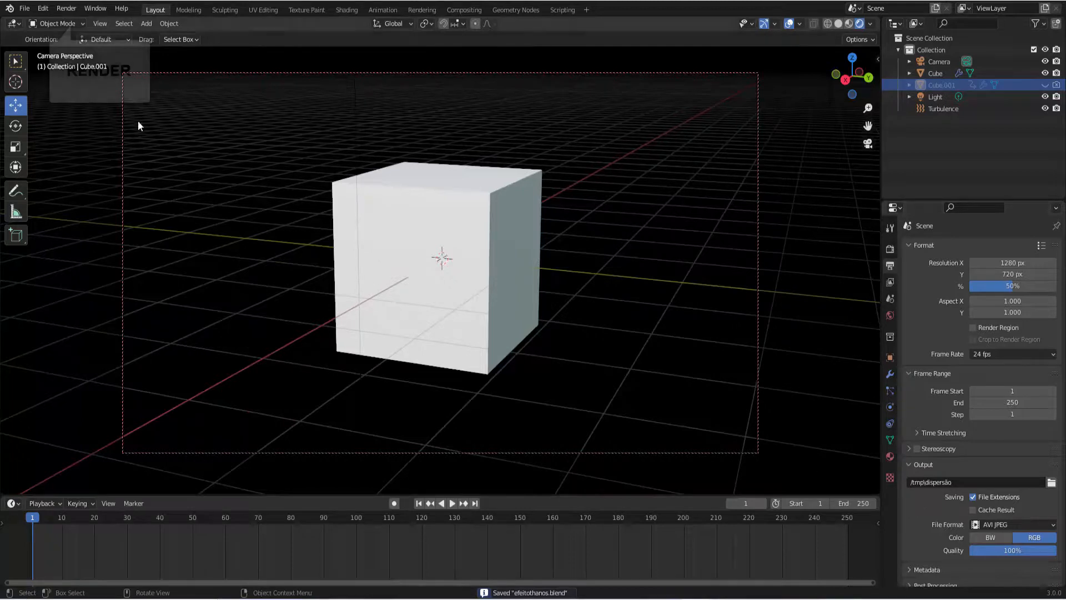
Render the full animation to the output file and close the render window
{"action": "left_click", "coordinate": [66, 8]}
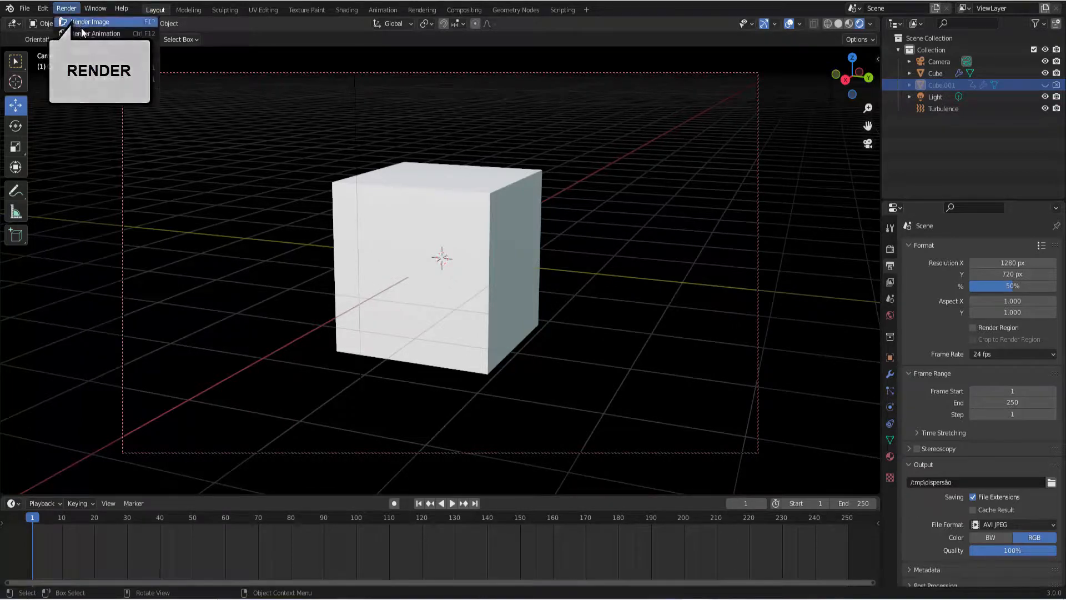
{"action": "left_click", "coordinate": [99, 35]}
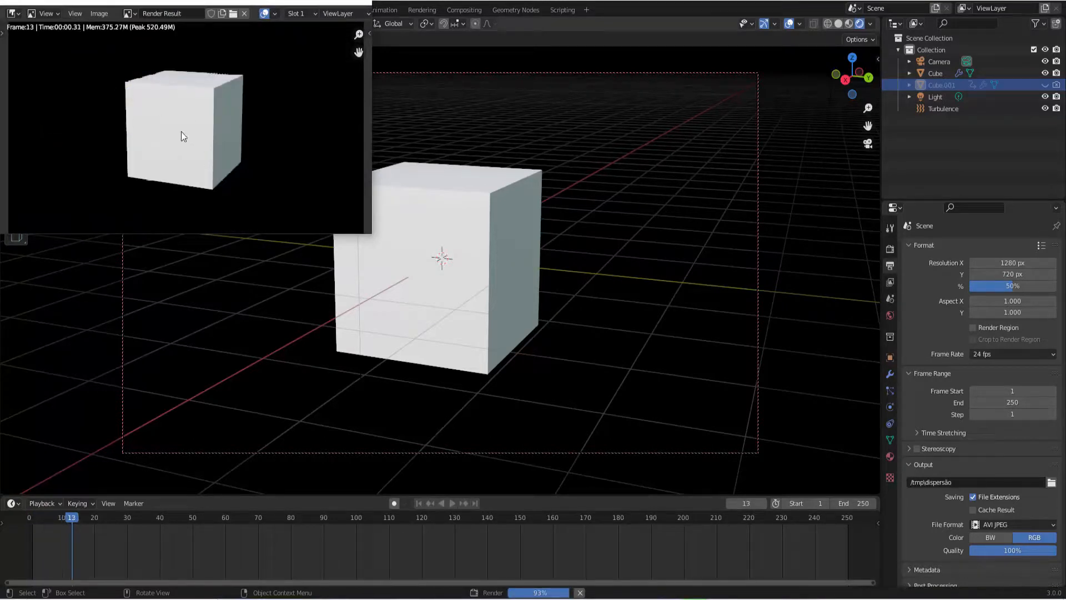
{"action": "key", "text": "alt+F4"}
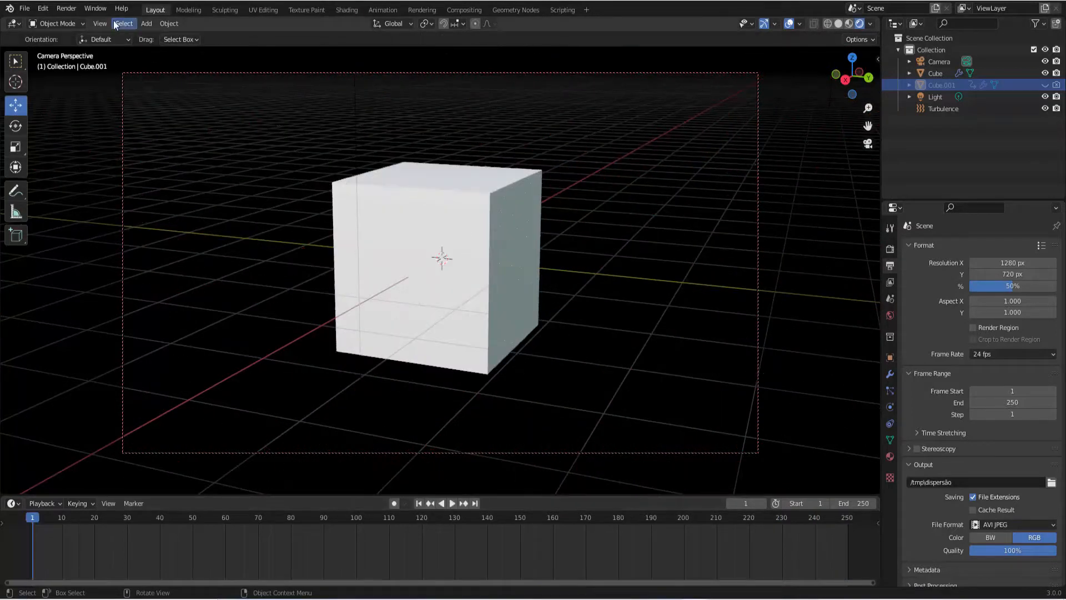
Play back the rendered AVI animation and close the player window
{"action": "left_click", "coordinate": [66, 8]}
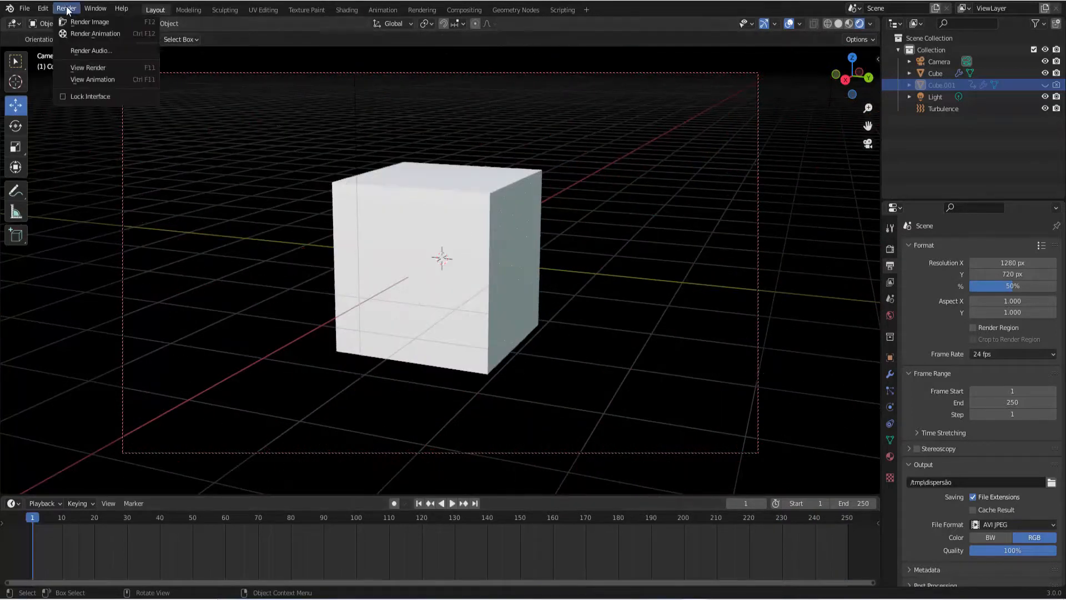
{"action": "left_click", "coordinate": [90, 83]}
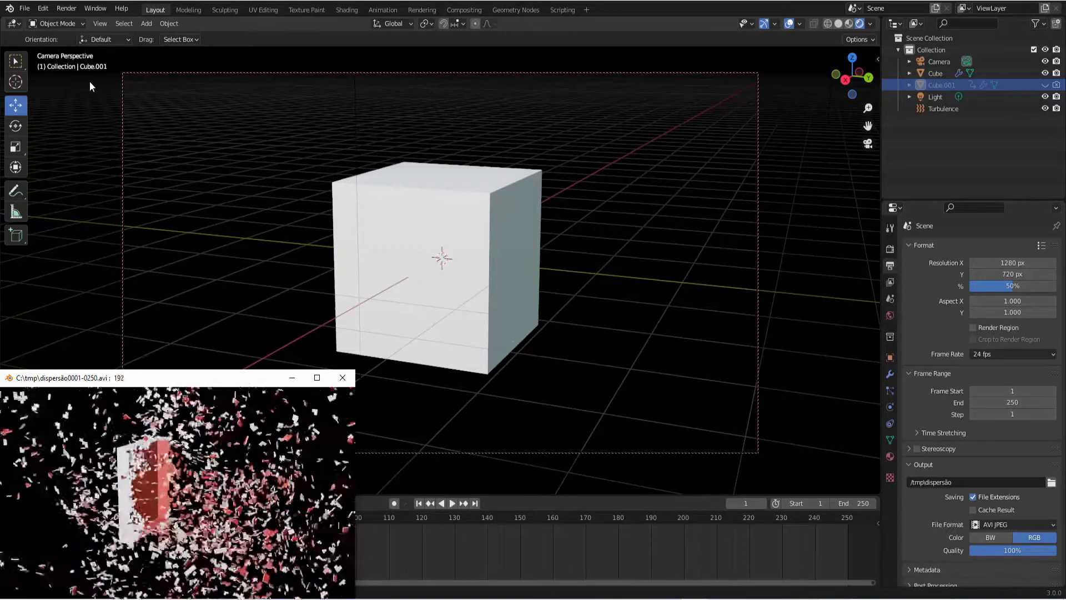
{"action": "left_click", "coordinate": [343, 378]}
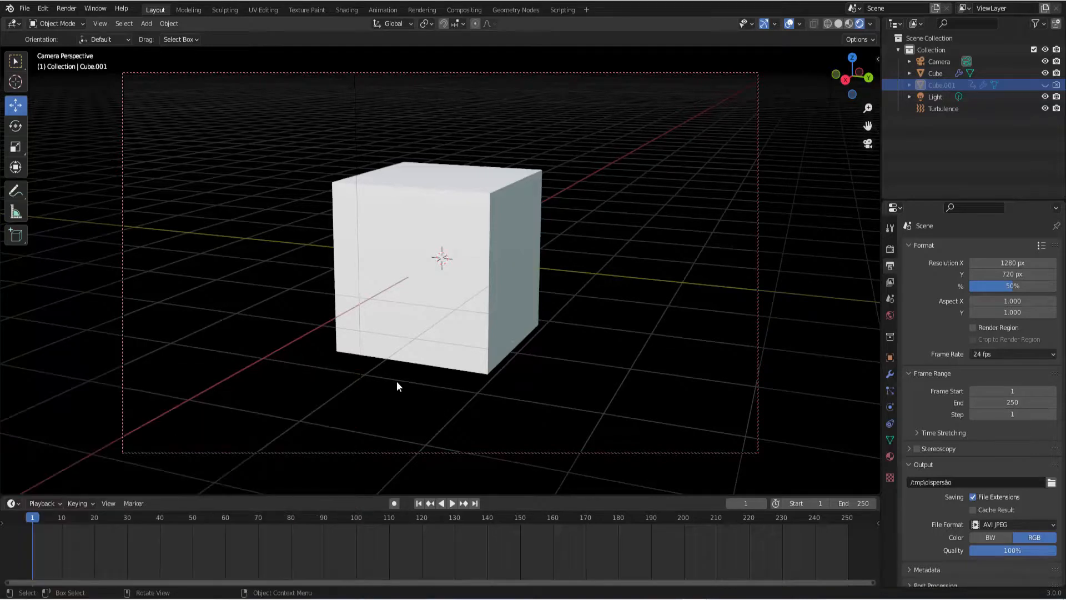